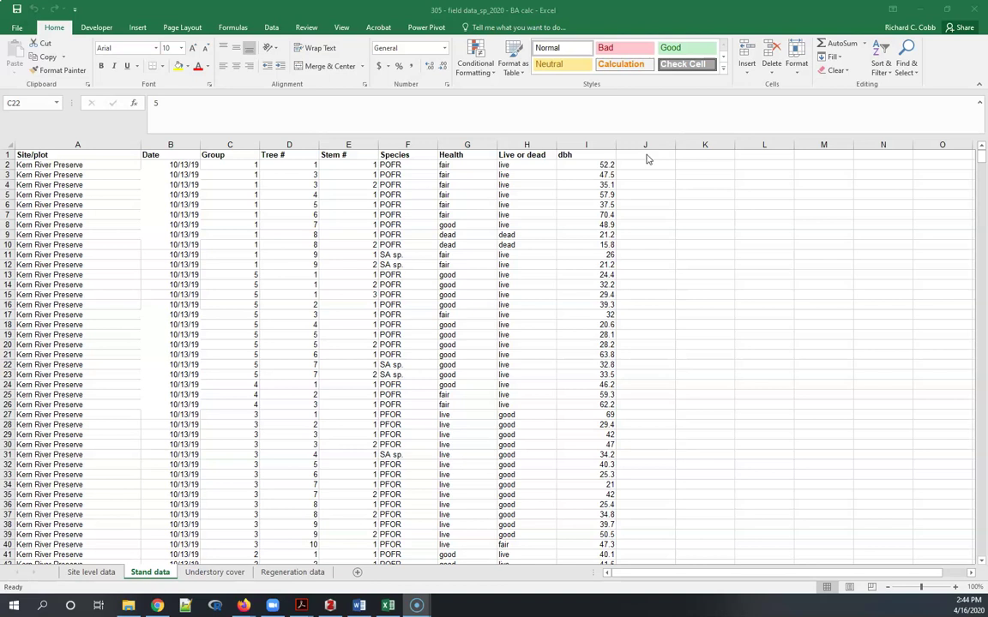
- Enter the heading Basal_tree in J1 and zoom the sheet in to 130%
left_click(645, 154)
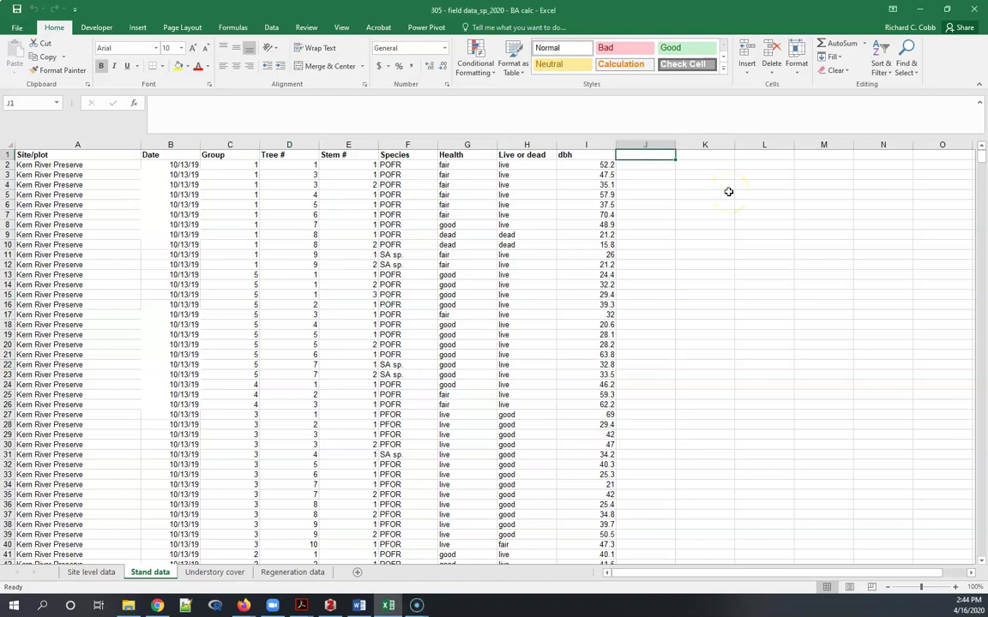
type("Basal")
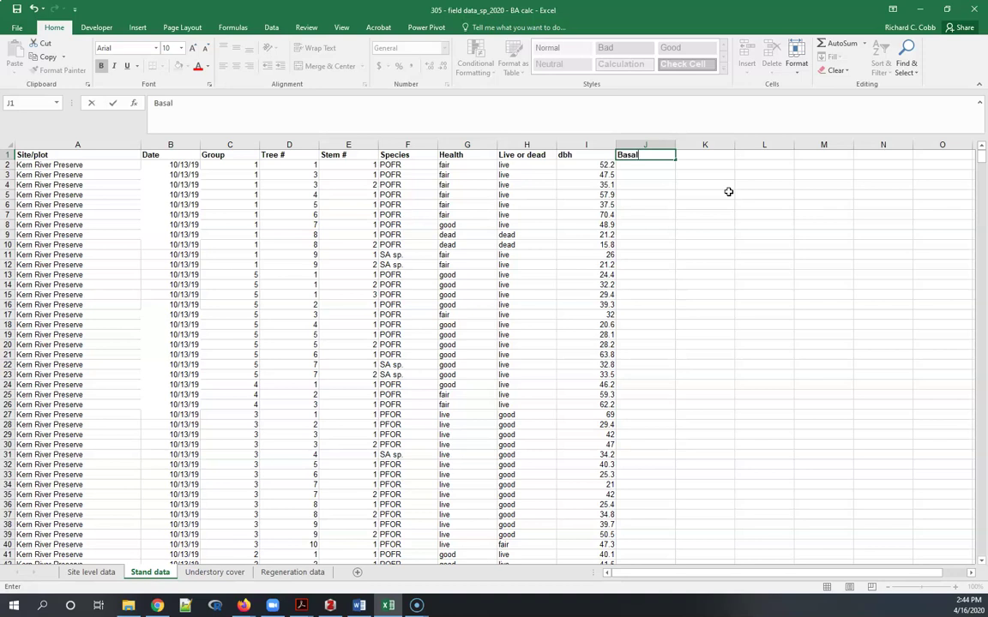
type("_tree")
key("Return")
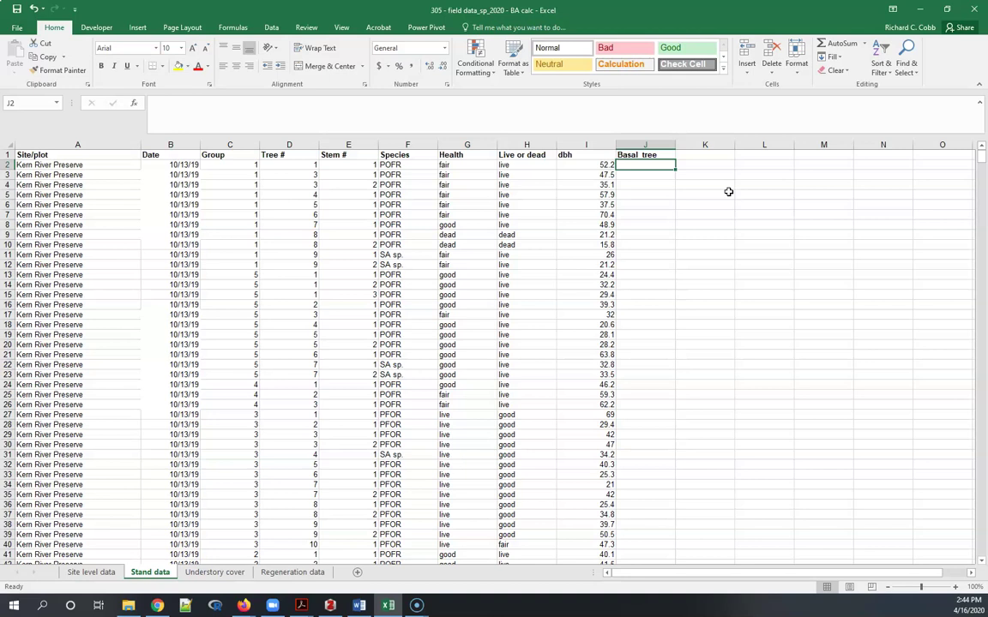
scroll(688, 233, "up", 1, "ctrl")
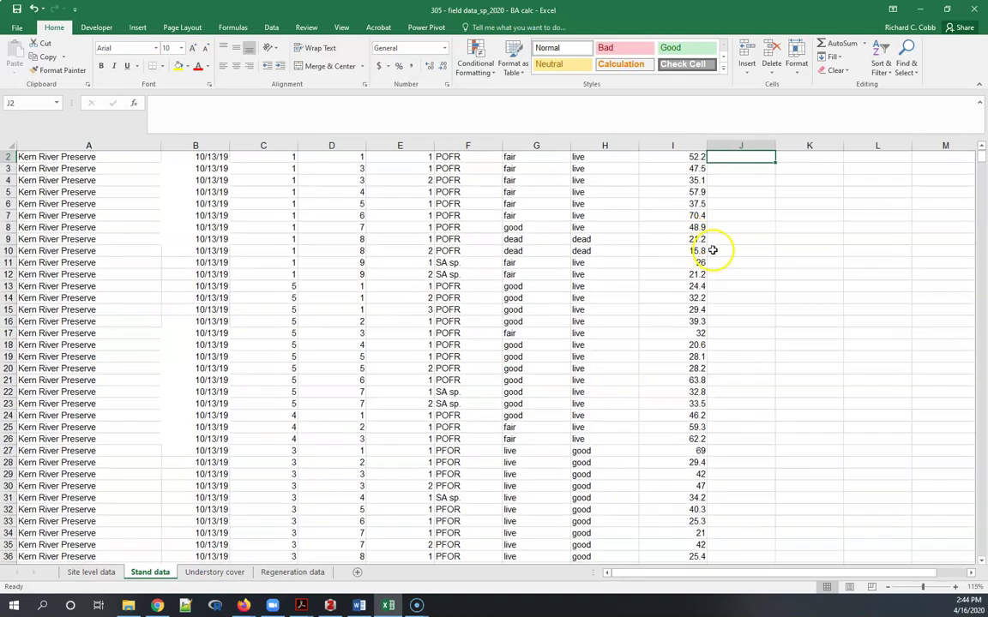
scroll(772, 260, "up", 1, "ctrl")
scroll(781, 263, "up", 1)
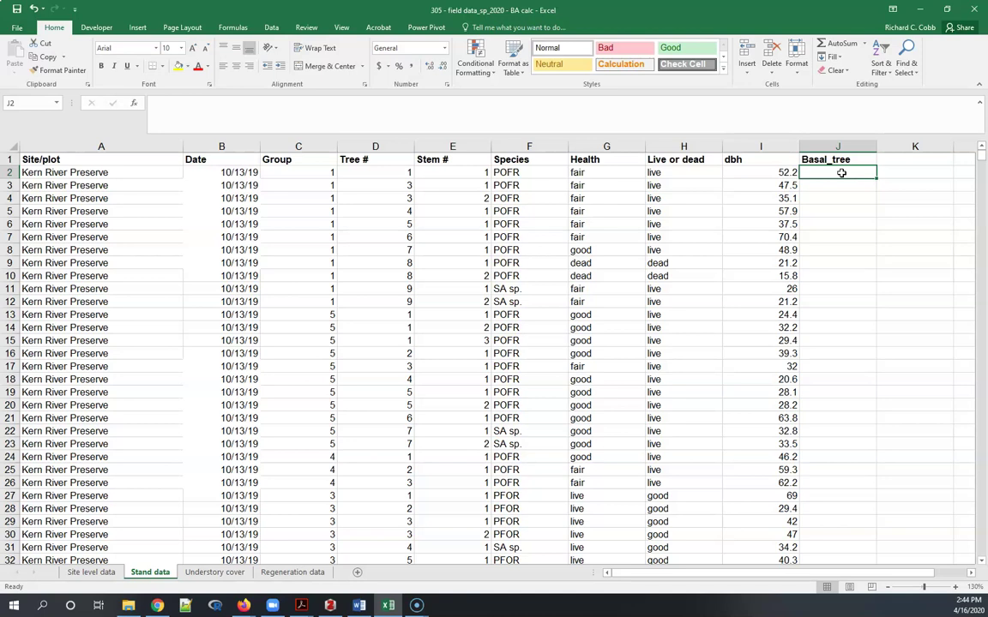
- Enter =(I2)^2*.00007854 in J2, giving a first-tree basal area of about 0.2140
type("=")
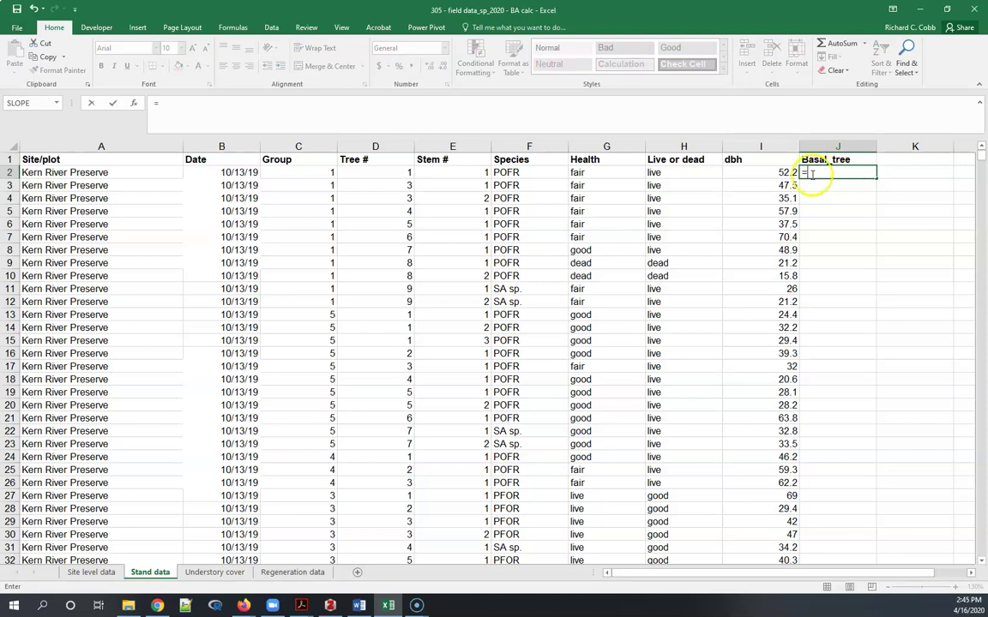
left_click(777, 173)
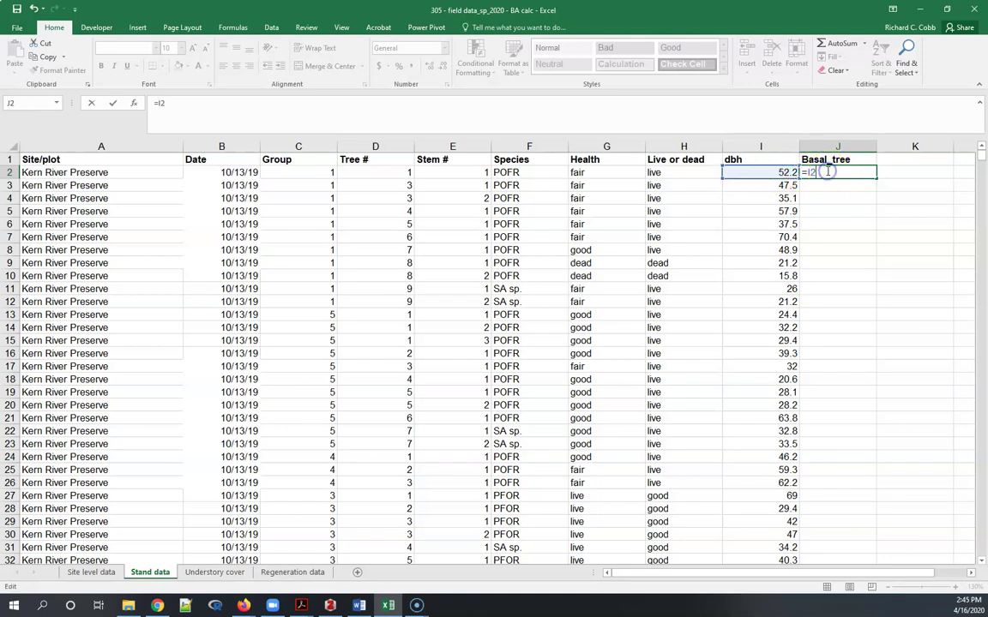
type(")")
key("Left")
key("Left")
key("Left")
type("(")
key("Right")
key("Right")
key("Right")
type("^2")
type("*.0000")
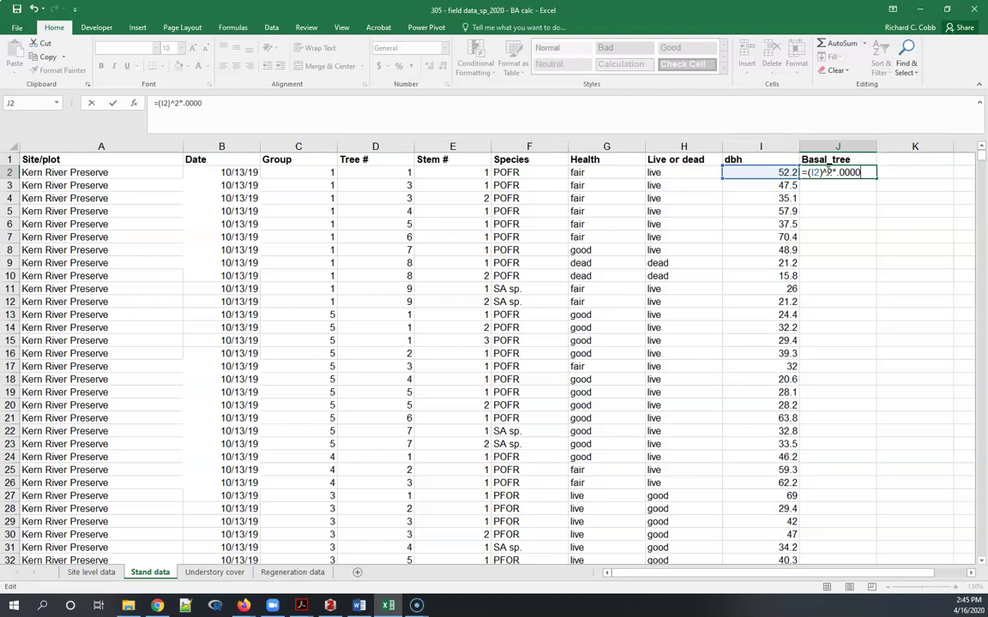
type("7854")
key("Return")
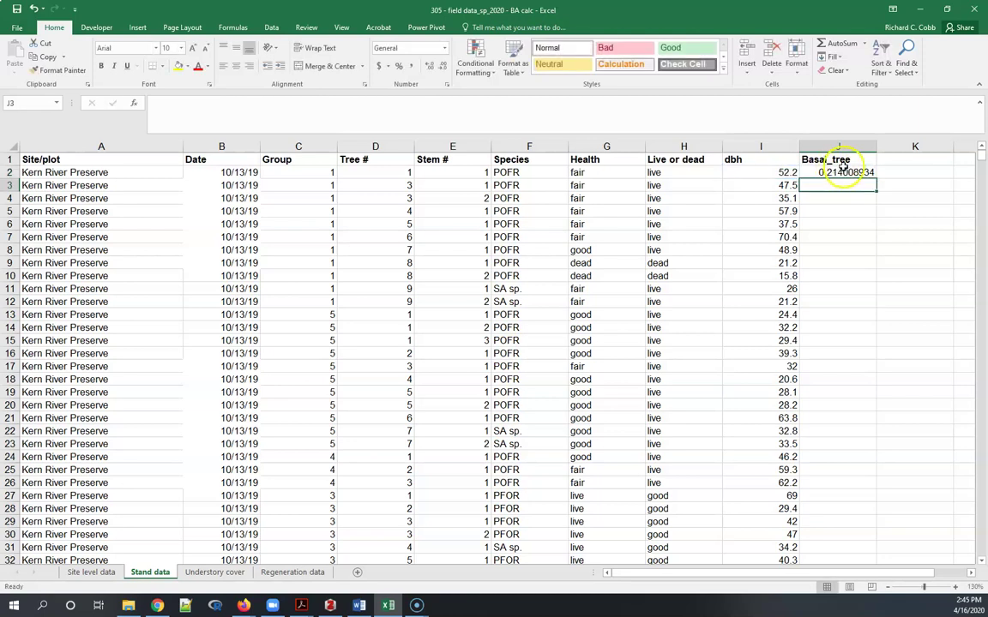
- Fill J2's basal area formula down column J and scroll to check the results
left_click(846, 172)
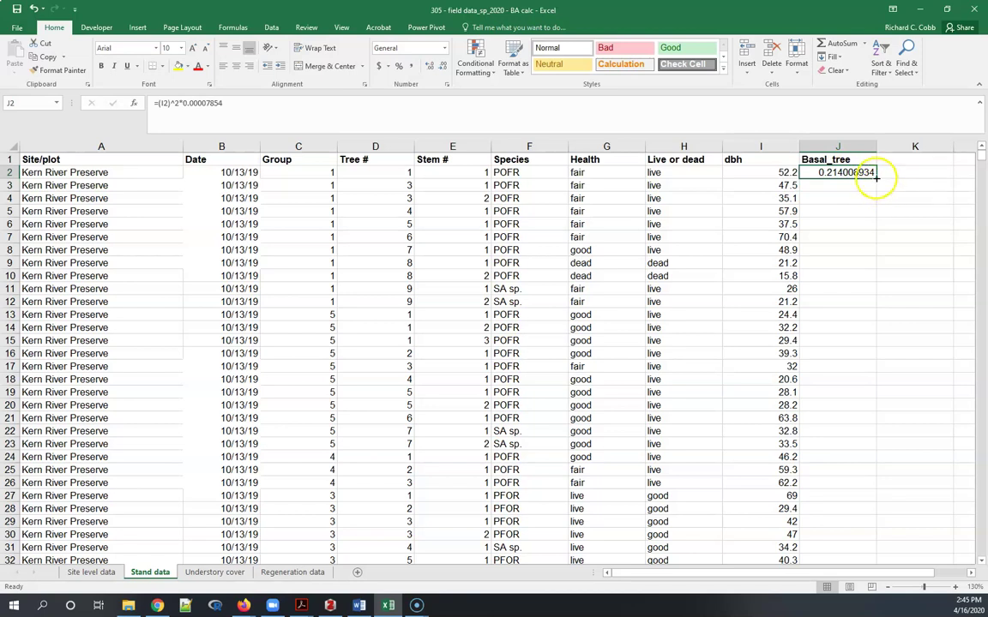
double_click(875, 177)
scroll(863, 233, "down", 1)
scroll(864, 234, "down", 20)
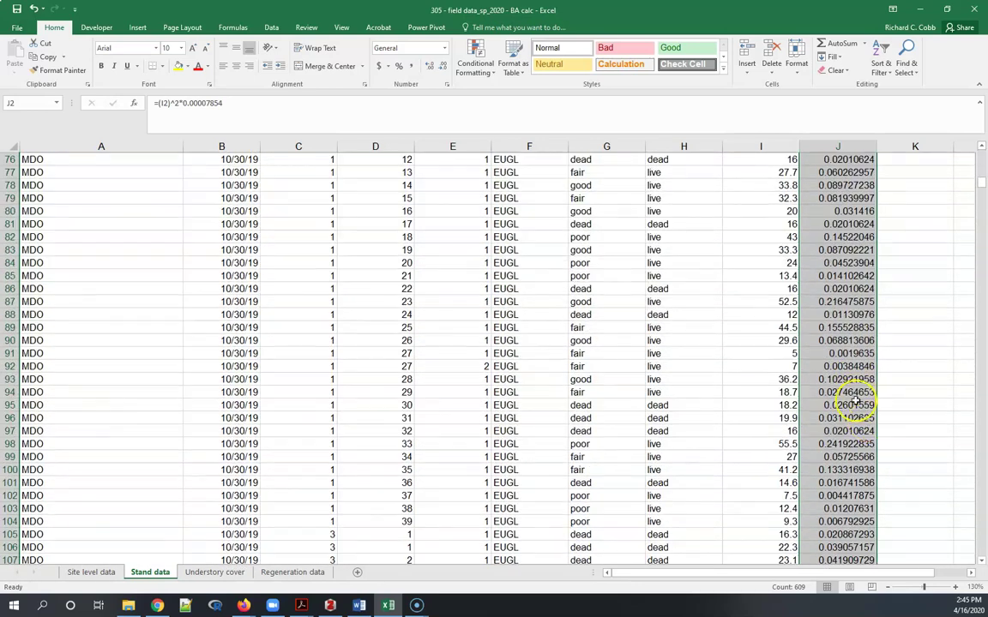
scroll(857, 407, "down", 20)
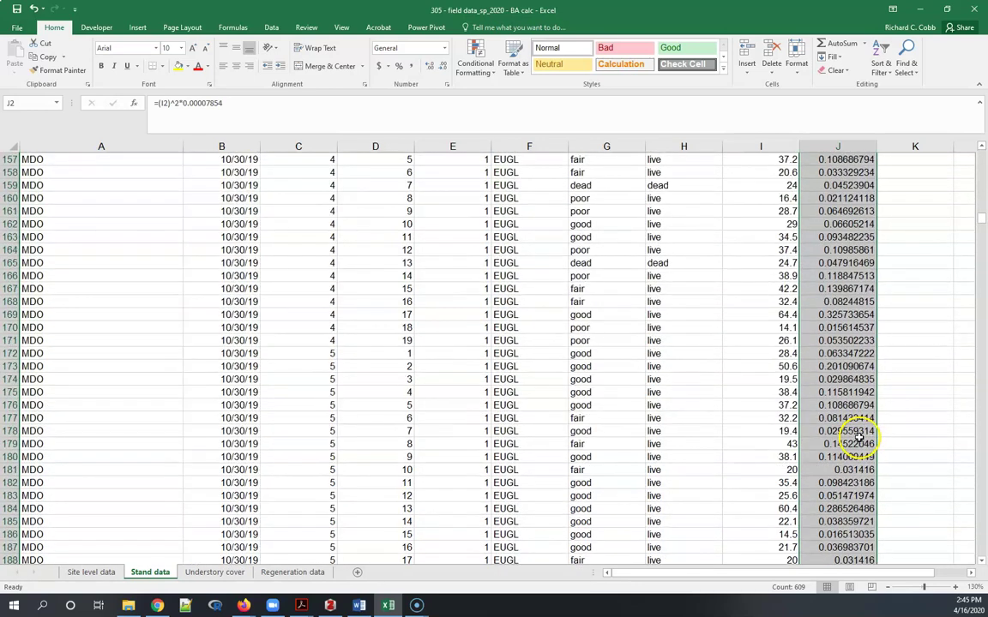
scroll(859, 438, "down", 20)
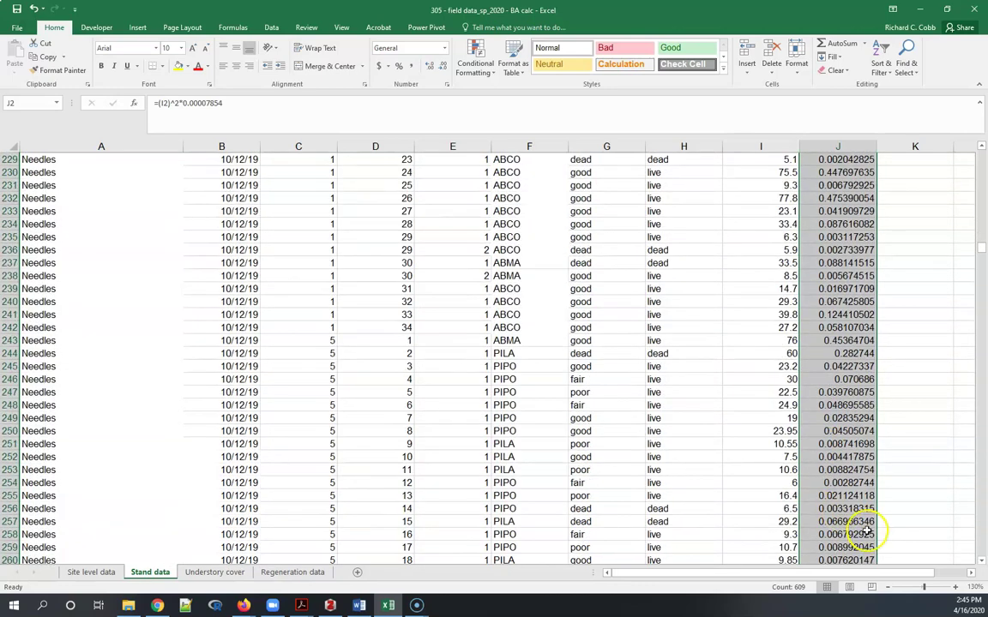
scroll(858, 531, "down", 20)
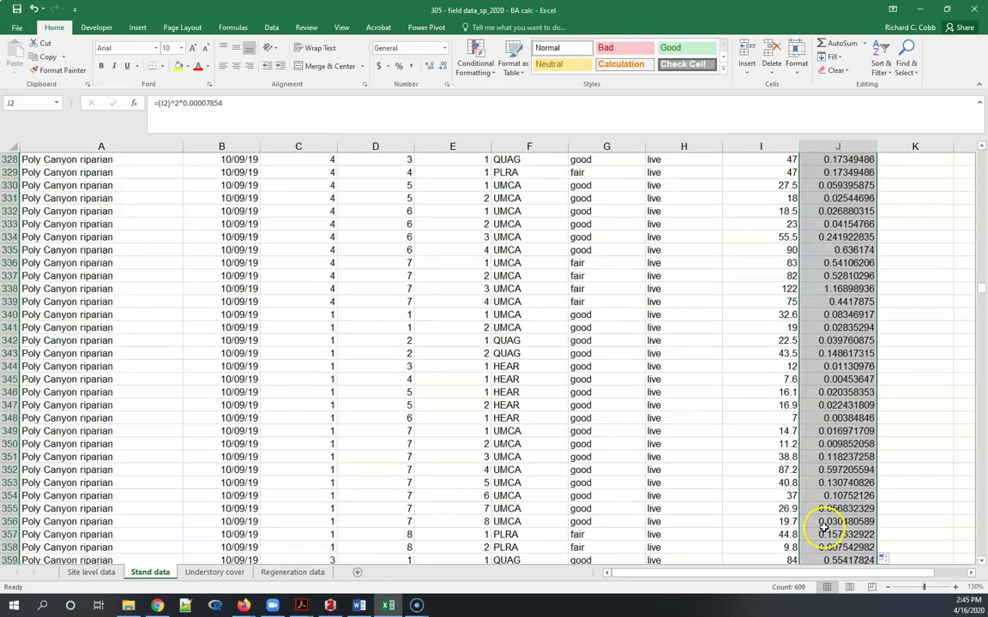
scroll(827, 530, "down", 20)
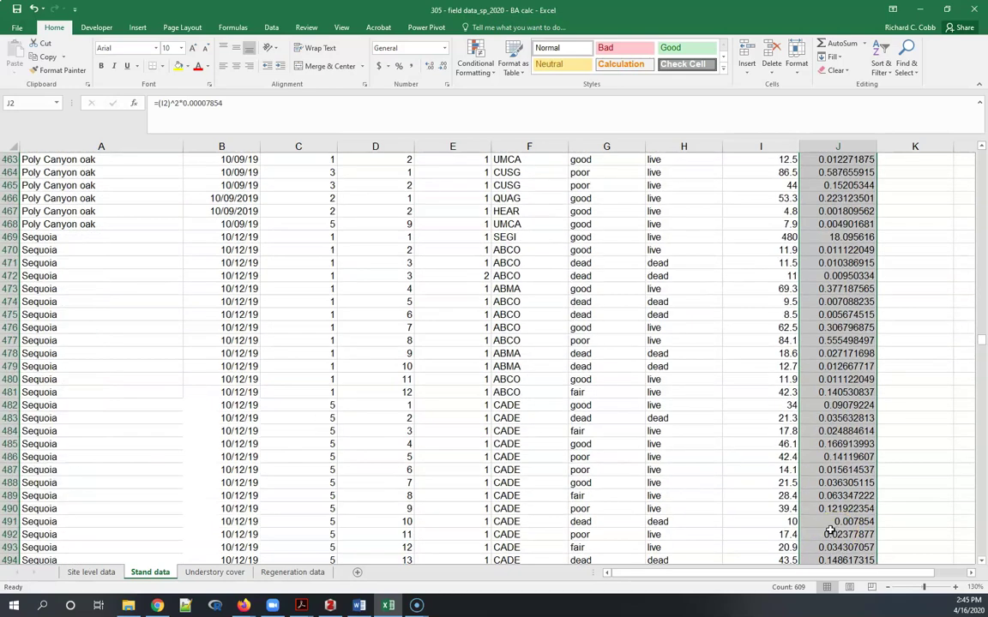
scroll(836, 531, "down", 20)
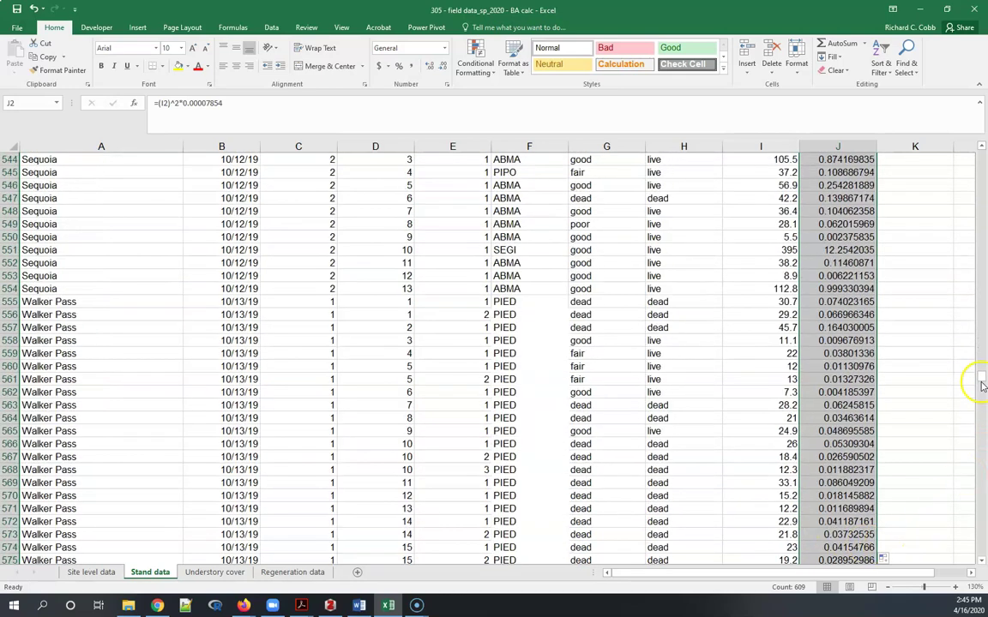
left_click_drag(982, 386, 982, 156)
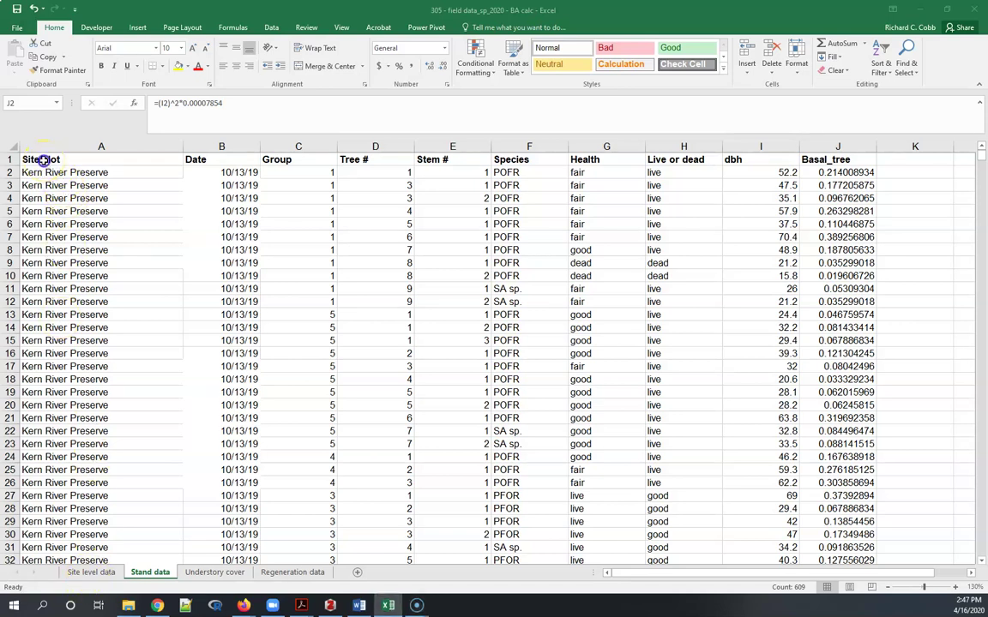
- Rename the A1 heading from Site/plot to Site_plot
left_click(43, 160)
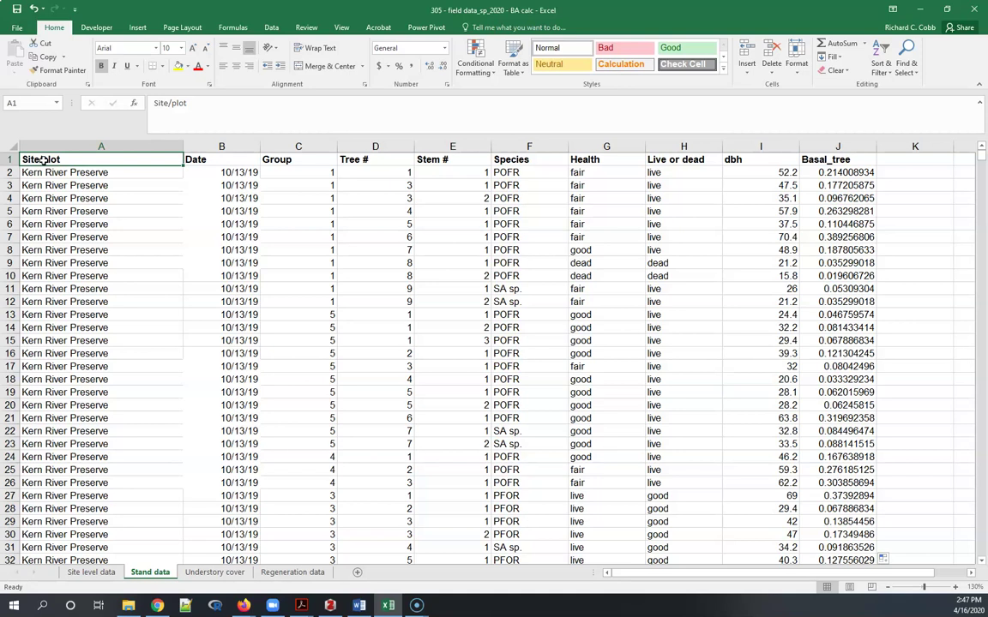
key("Down")
left_click(43, 159)
key("Down")
left_click(43, 159)
left_click(171, 103)
key("BackSpace")
type("_")
key("Return")
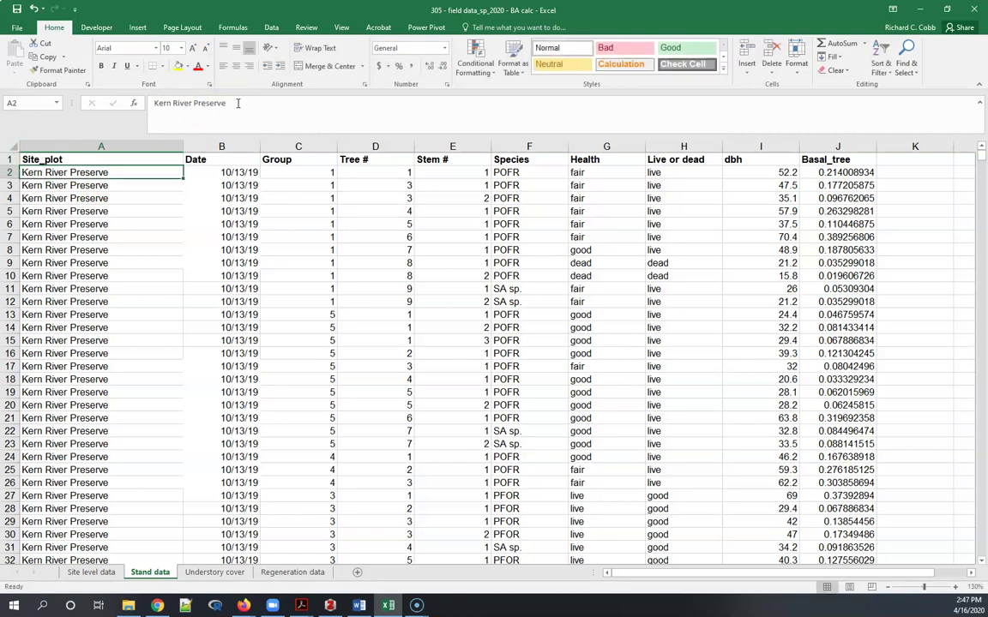
- Select the whole data table from A1 across to column J and down to row 610
key("Up")
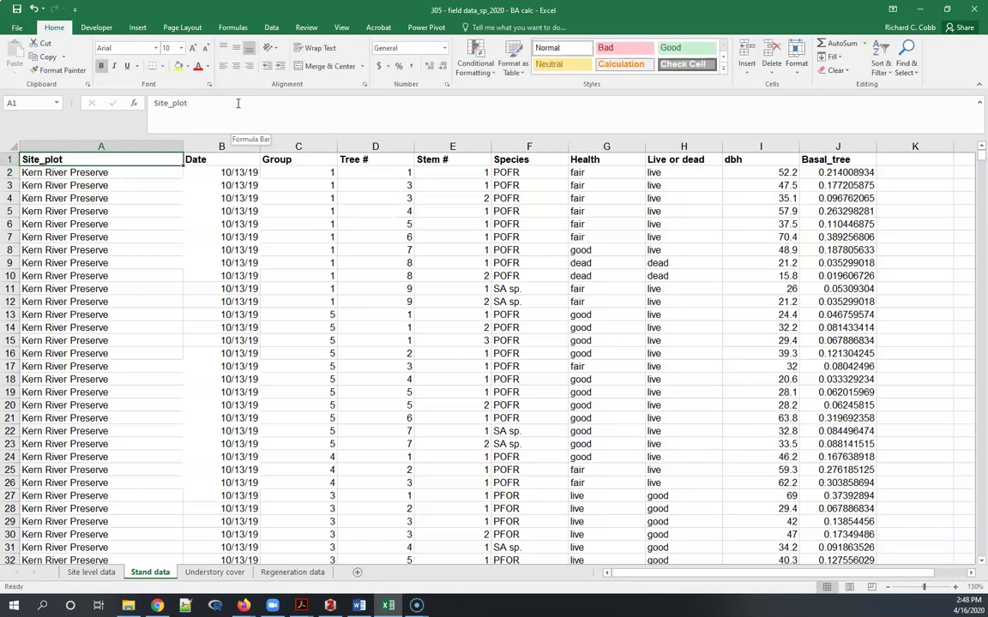
key("ctrl+shift+Right")
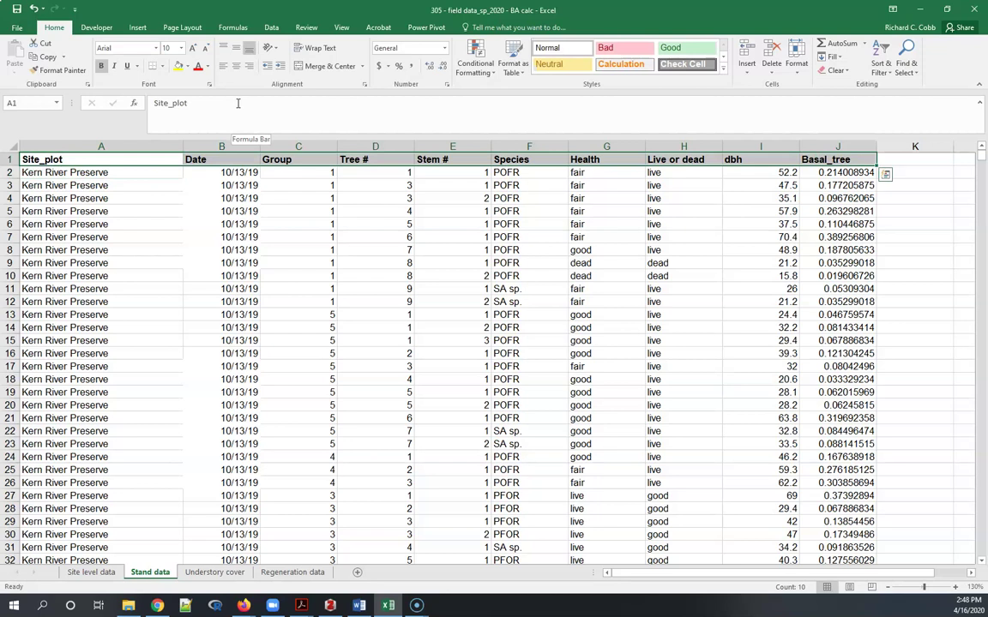
key("ctrl+shift+Down")
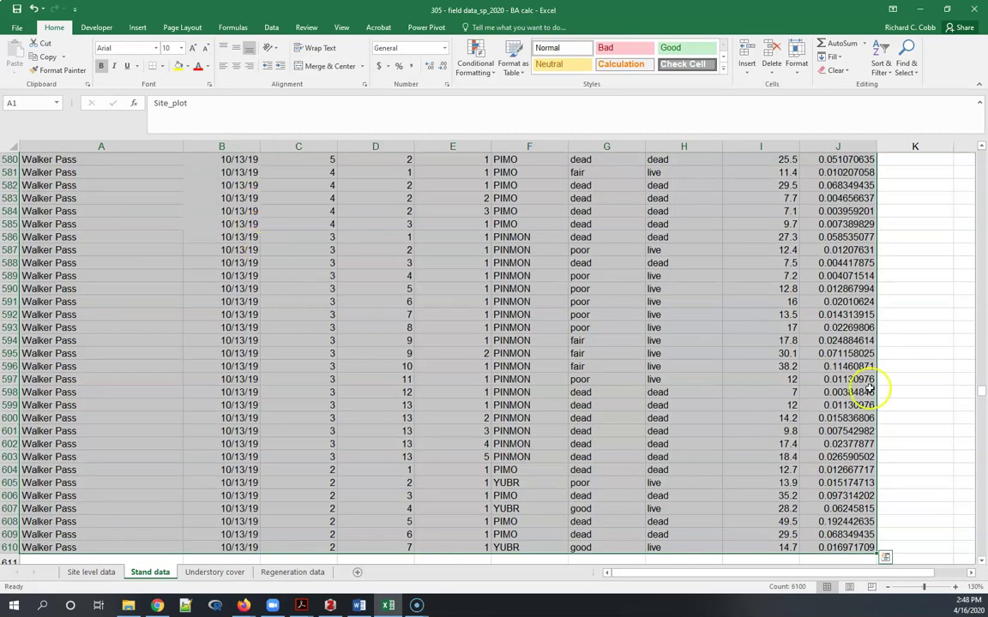
left_click_drag(978, 403, 981, 153)
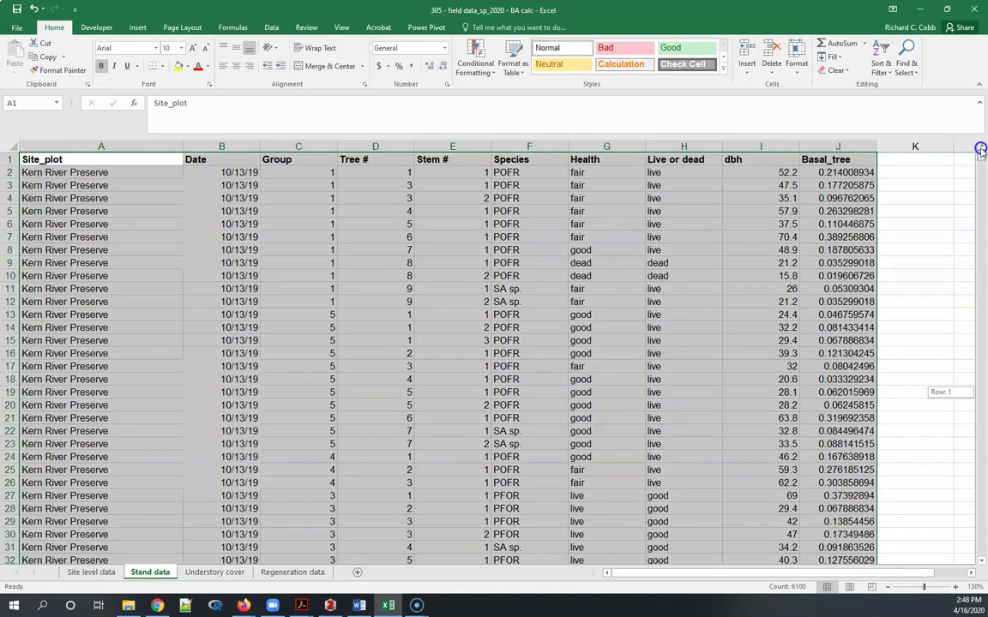
- Insert a PivotTable from A1:J610 on the existing Stand data sheet at cell L5
left_click(971, 572)
left_click(972, 572)
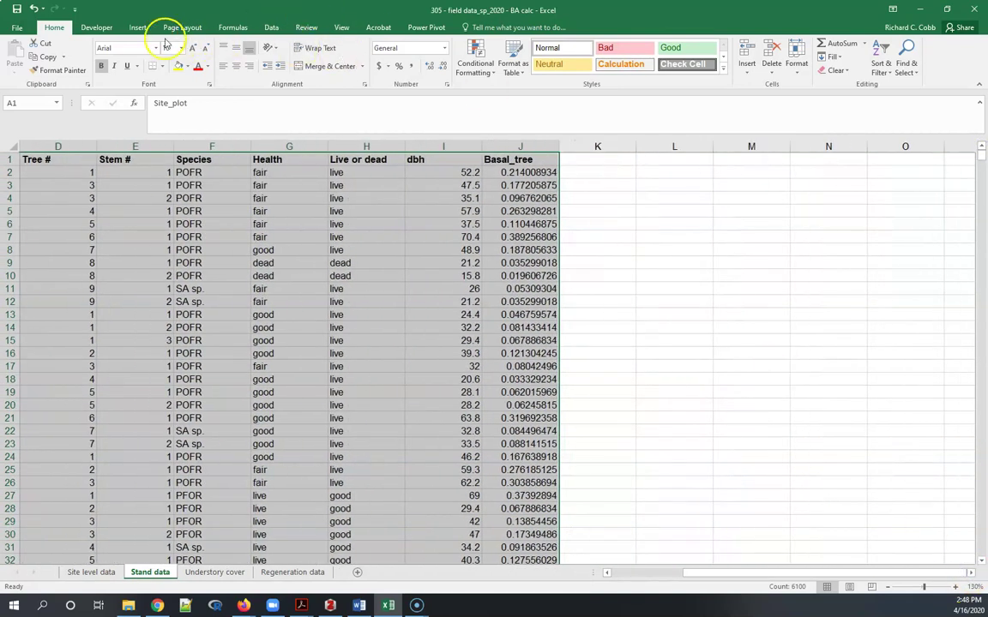
left_click(138, 27)
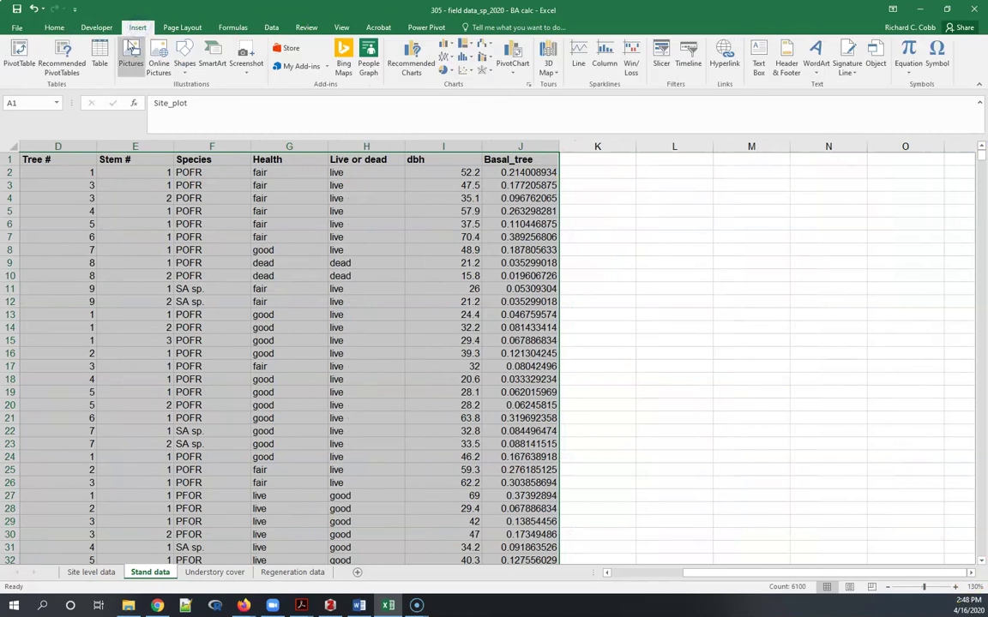
left_click(19, 53)
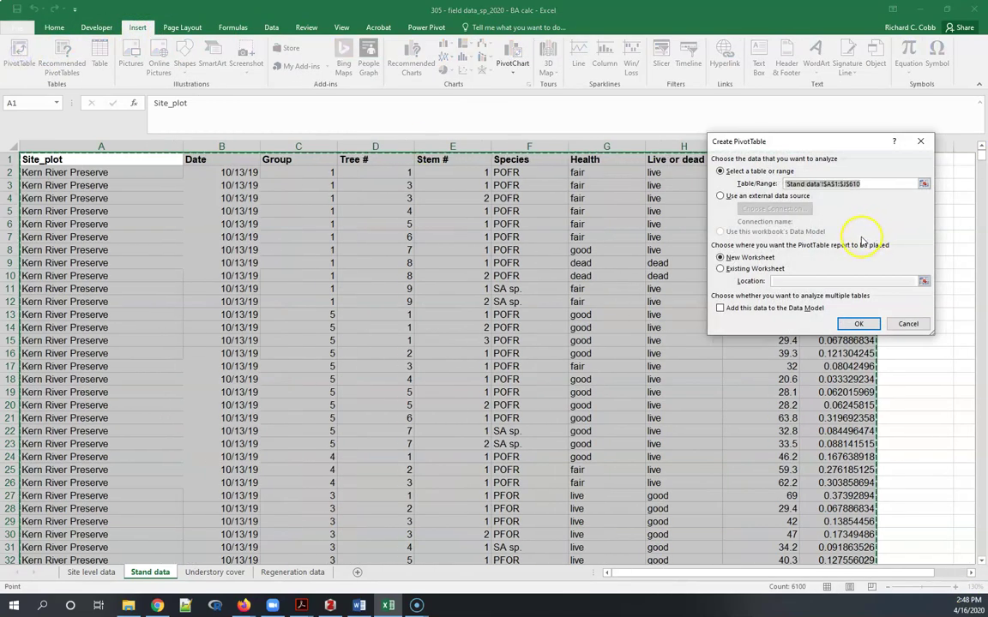
left_click(721, 269)
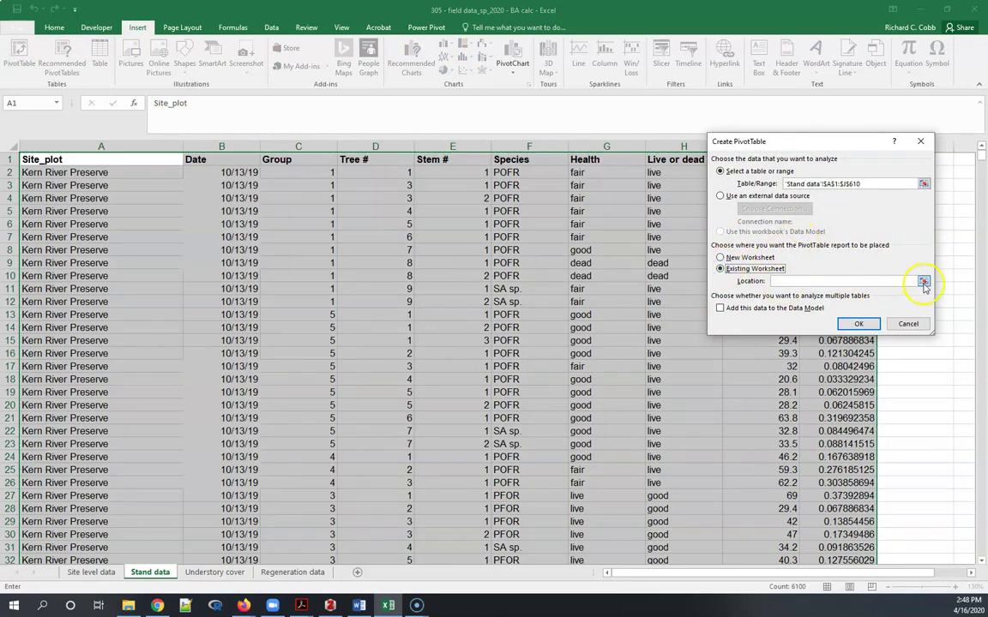
left_click(923, 282)
left_click(964, 210)
left_click(922, 162)
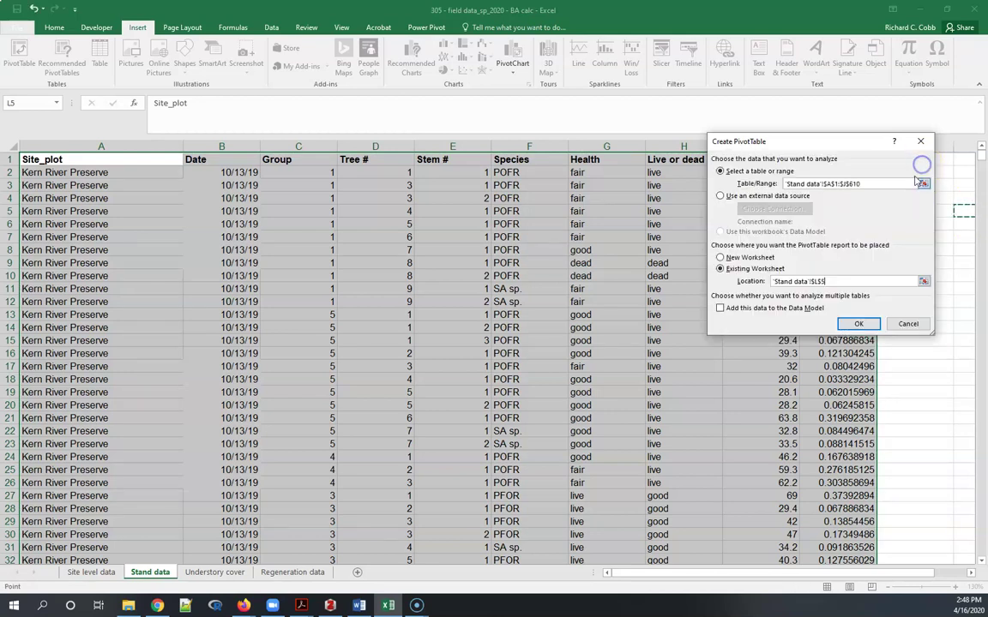
left_click(856, 324)
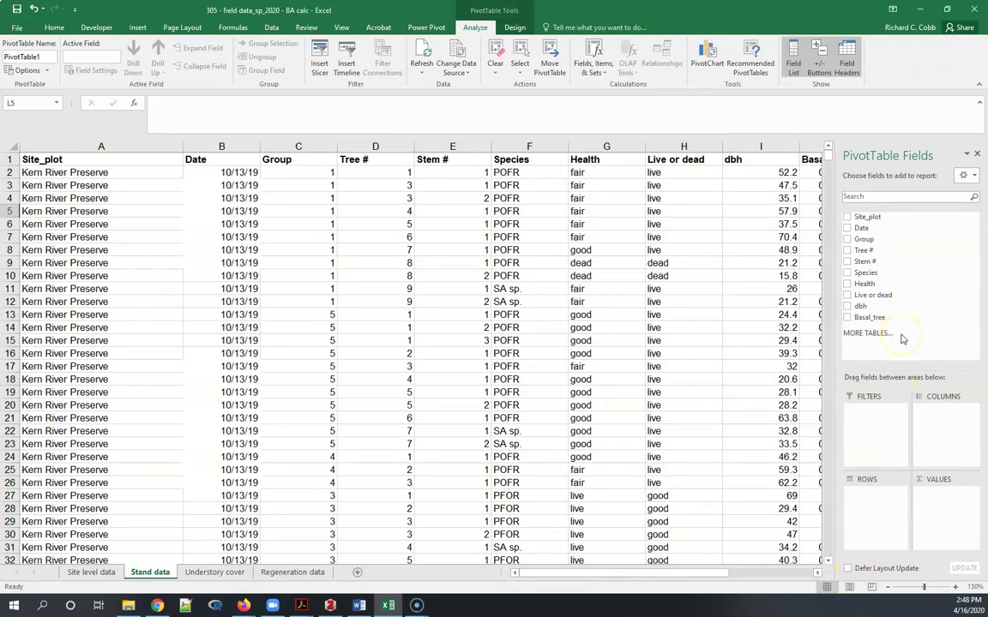
- Put Site_plot in the pivot's rows and Basal_tree in its values as a count
left_click_drag(869, 324, 877, 265)
left_click_drag(873, 217, 876, 518)
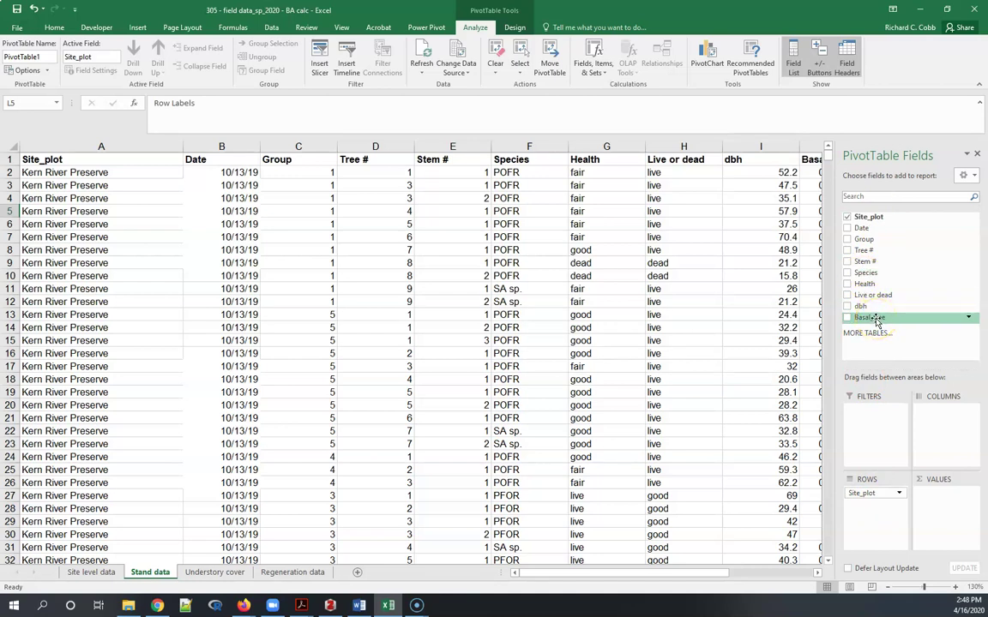
left_click_drag(876, 321, 943, 496)
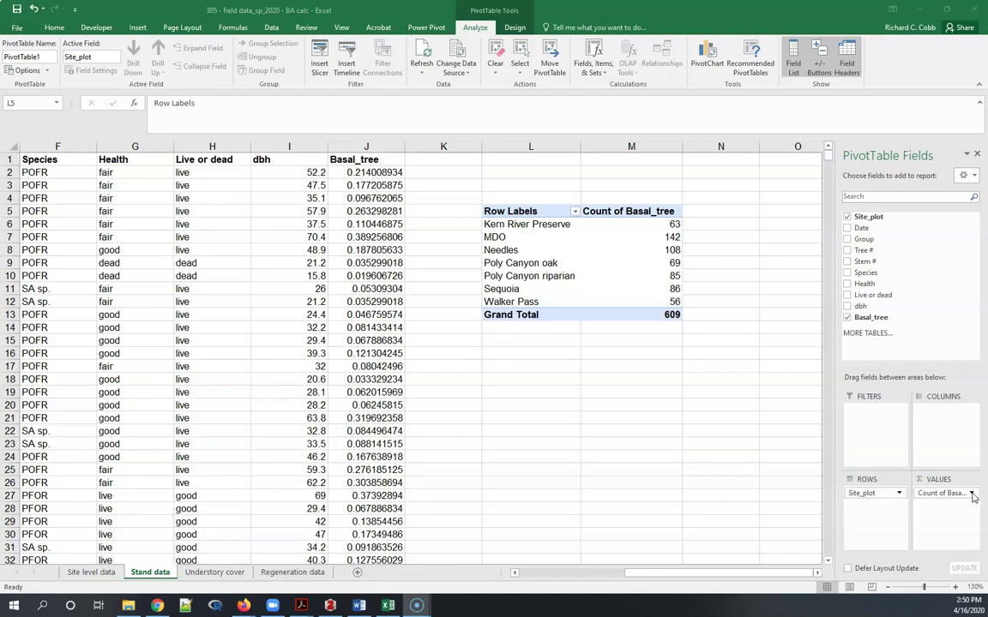
- Change the Basal_tree value field's summary from Count to Sum
left_click(972, 494)
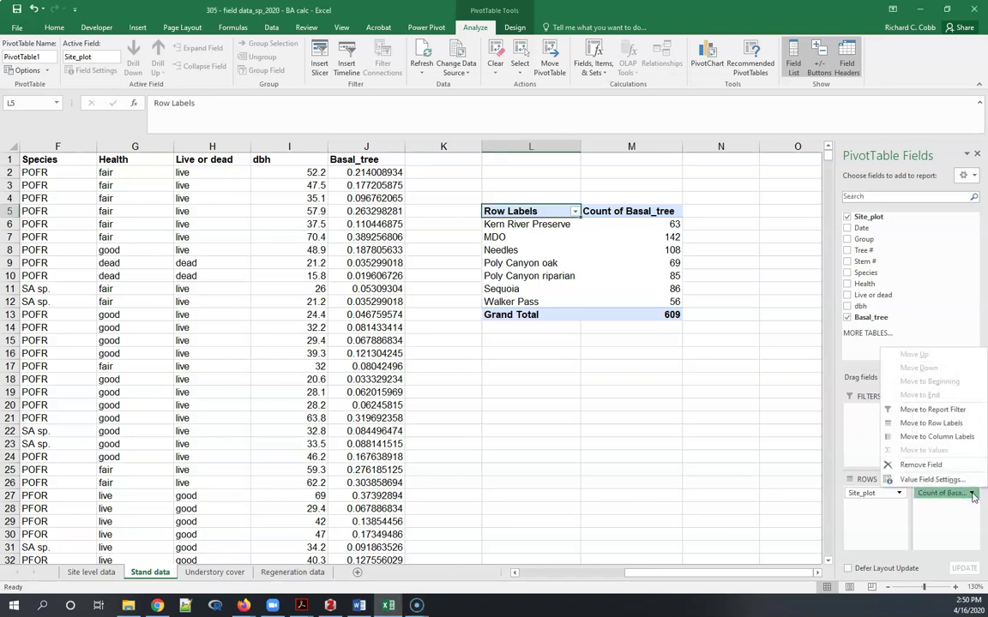
left_click(944, 480)
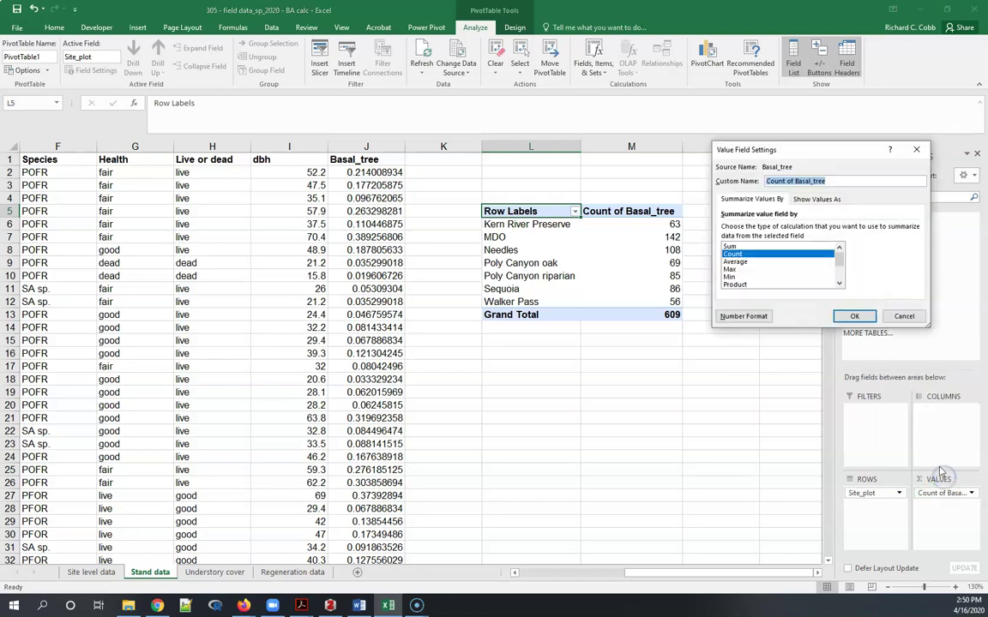
left_click(730, 246)
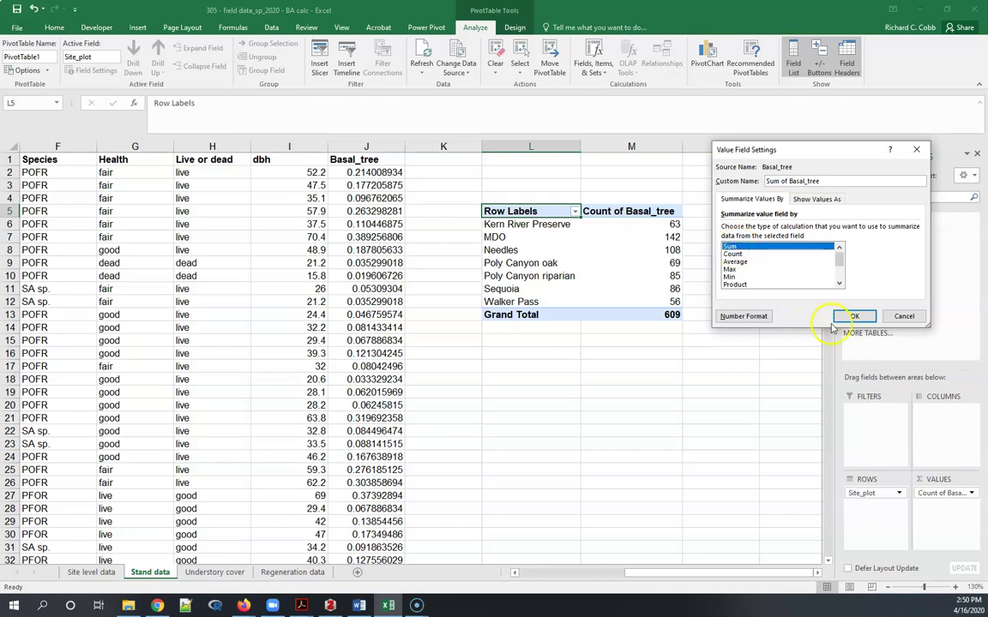
left_click(859, 317)
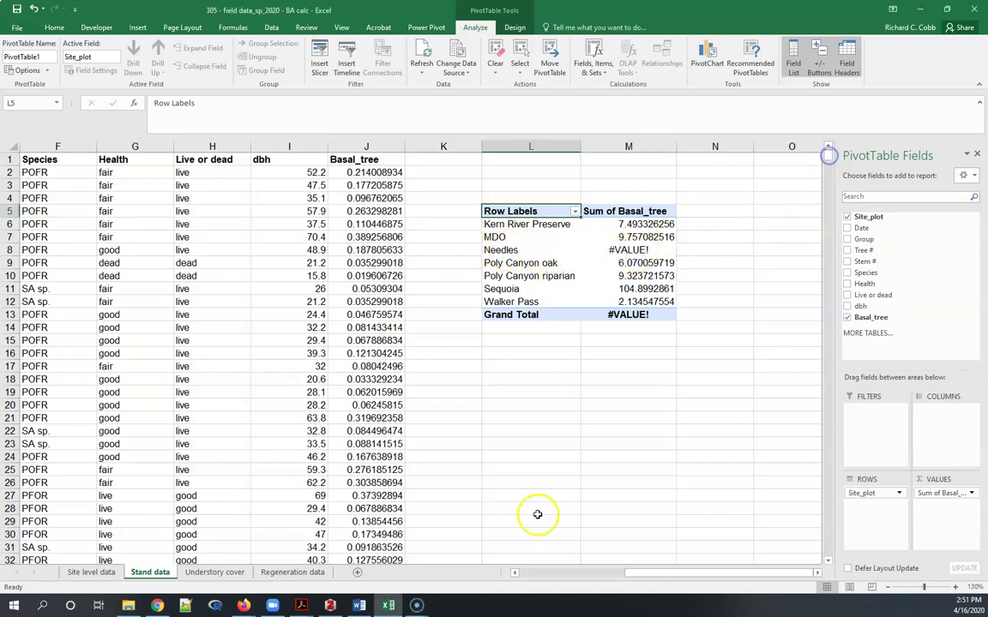
- Locate the #VALUE! Basal_tree cell among the Needles rows
left_click_drag(650, 572, 536, 574)
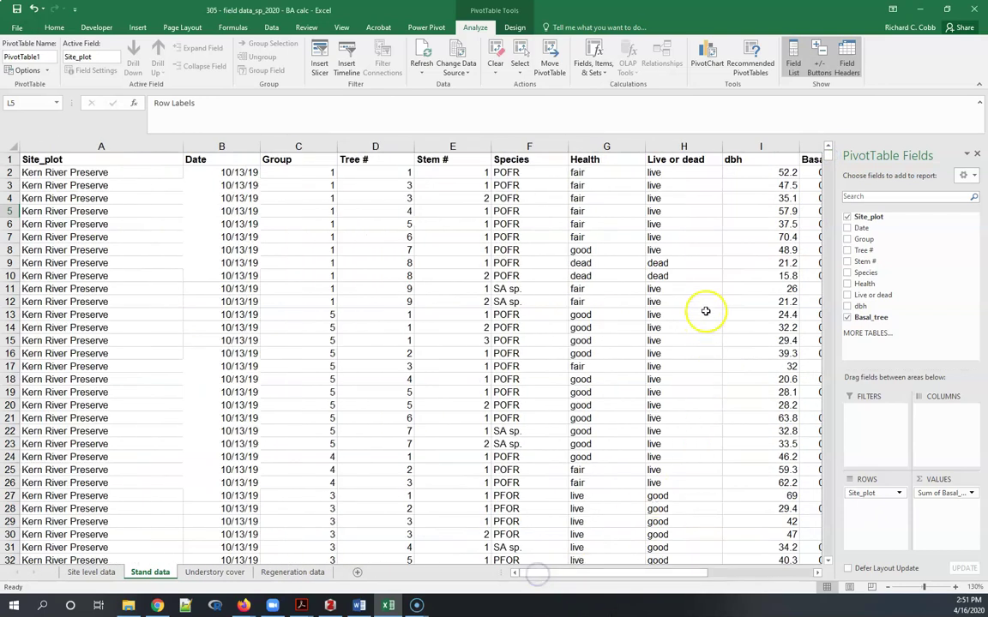
left_click_drag(829, 161, 826, 237)
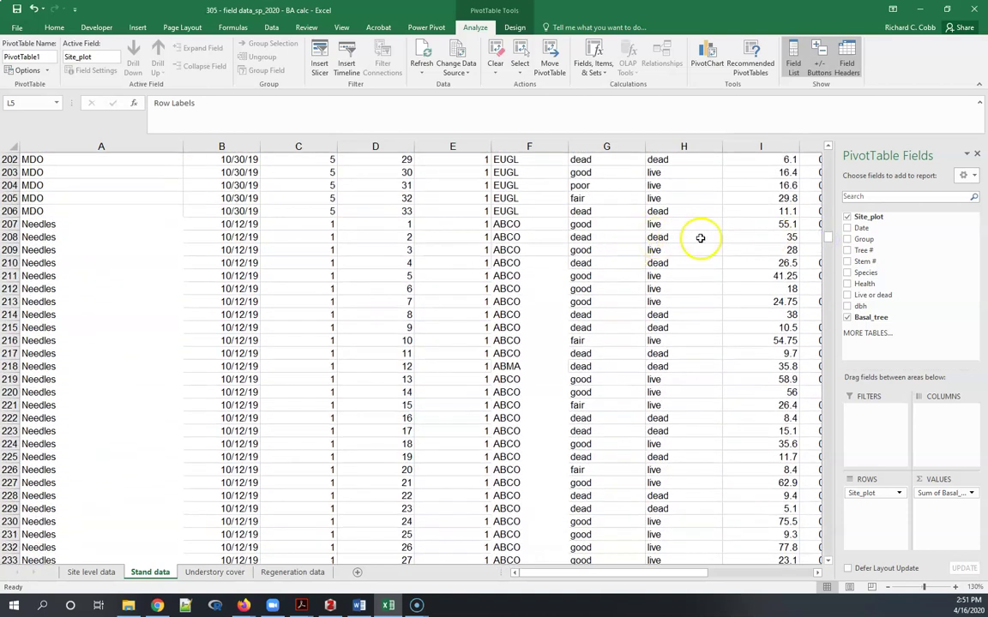
left_click(700, 238)
key("Right")
key("Right")
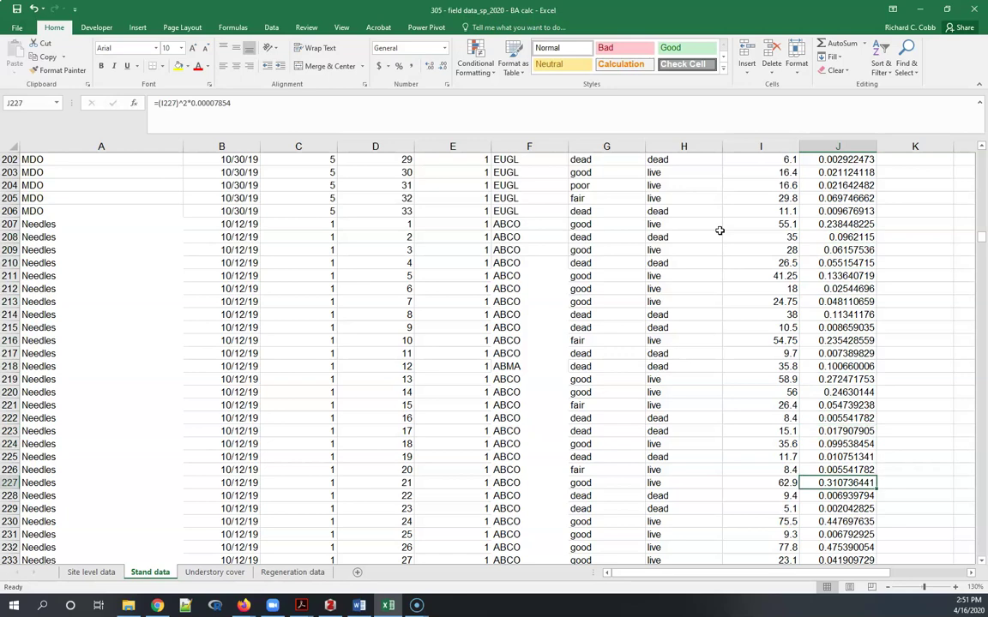
key("Down")
key("Down")
key("Down")
key("Down")
key("Down")
key("Down")
key("Down")
key("Down")
key("Down")
key("Down")
key("Down")
key("Down")
key("Down")
key("Down")
key("Down")
key("Down")
key("Down")
key("Down")
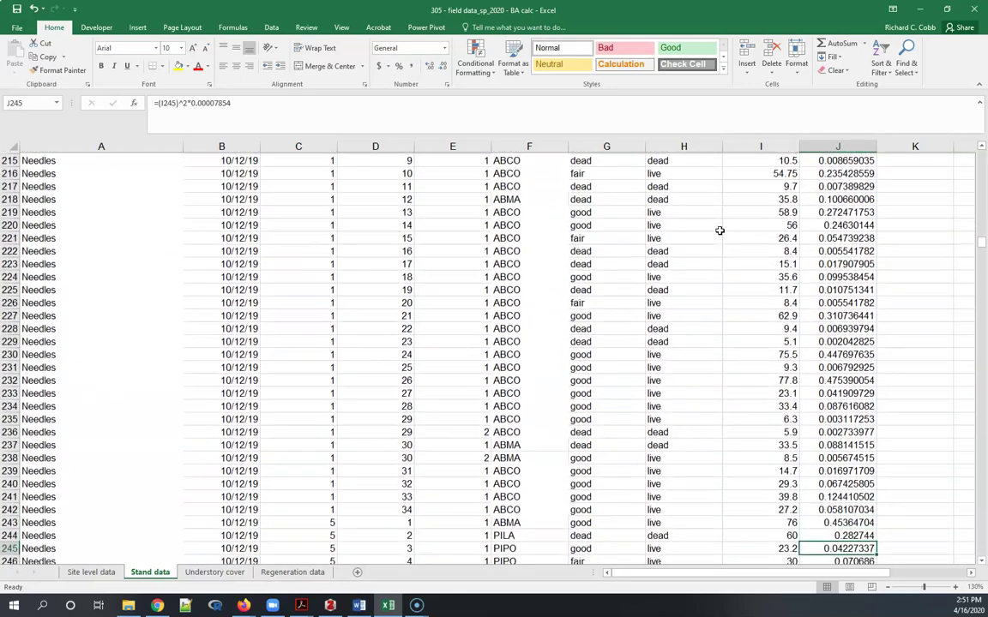
key("Down")
key("Down")
key("Down")
key("Down")
key("Down")
key("Down")
key("Down")
key("Down")
key("Down")
key("Down")
key("Down")
key("Down")
key("Down")
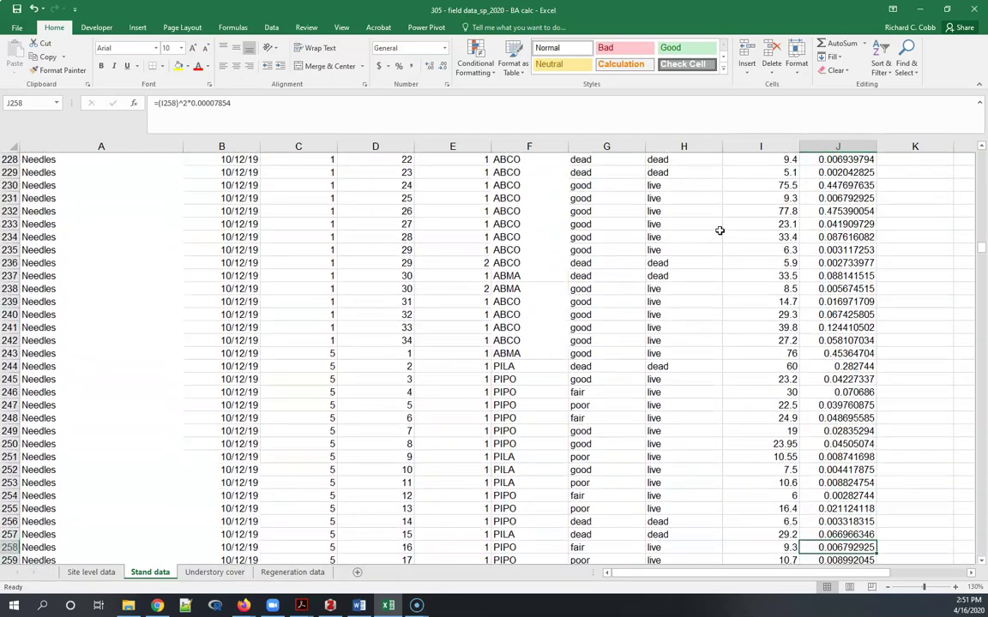
key("Down")
key("Down")
key("Down")
key("Down")
key("Down")
key("Down")
key("Down")
key("Down")
key("Down")
key("Down")
key("Down")
key("Down")
key("Down")
key("Down")
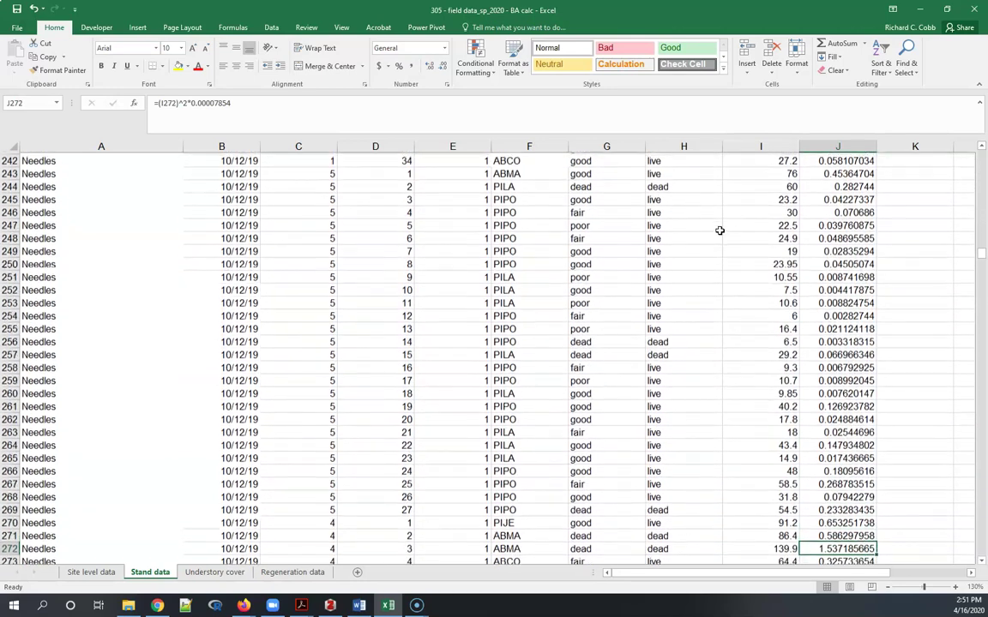
key("Down")
key("Down")
key("Down")
key("Down")
key("Down")
key("Down")
key("Down")
key("Down")
key("Down")
key("Down")
key("Down")
key("Down")
key("Down")
key("Down")
key("Down")
key("Down")
key("Down")
key("Down")
key("Down")
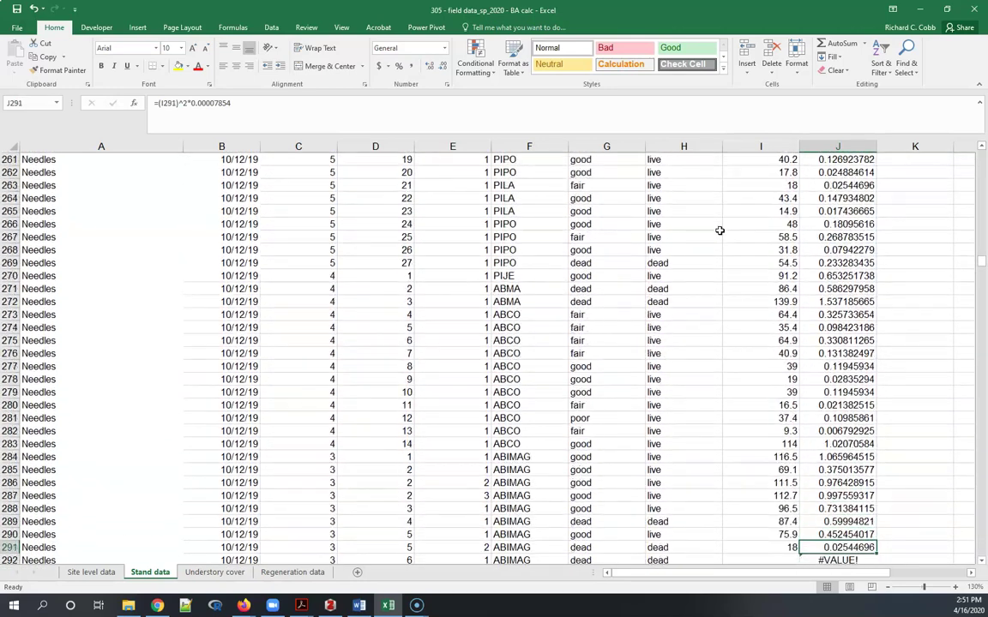
key("Down")
key("Down")
key("Down")
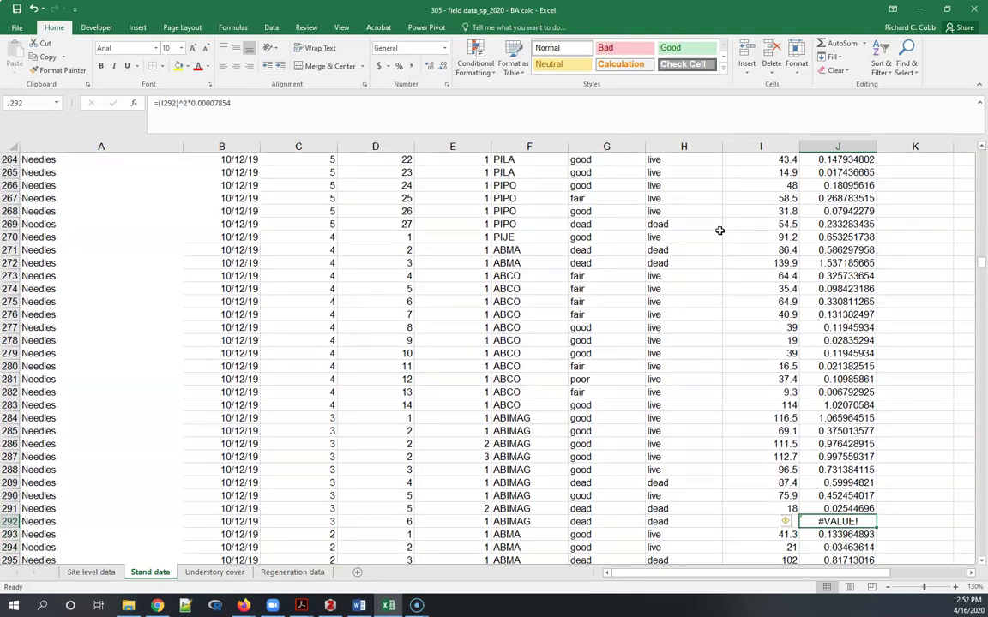
- Delete the #VALUE! entry in J292 and scroll back up the sheet
key("Delete")
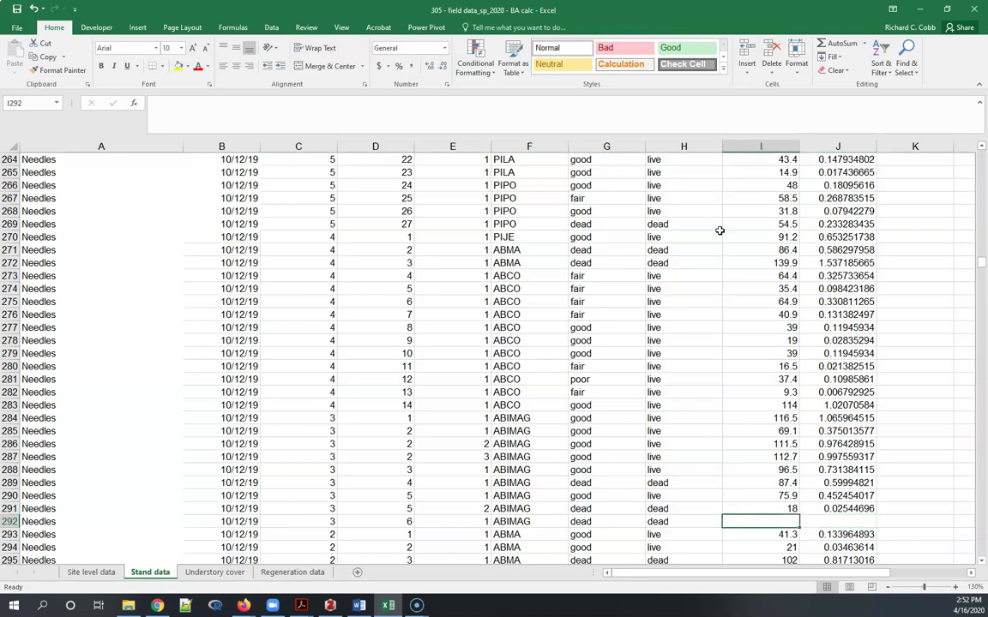
scroll(817, 370, "down", 9)
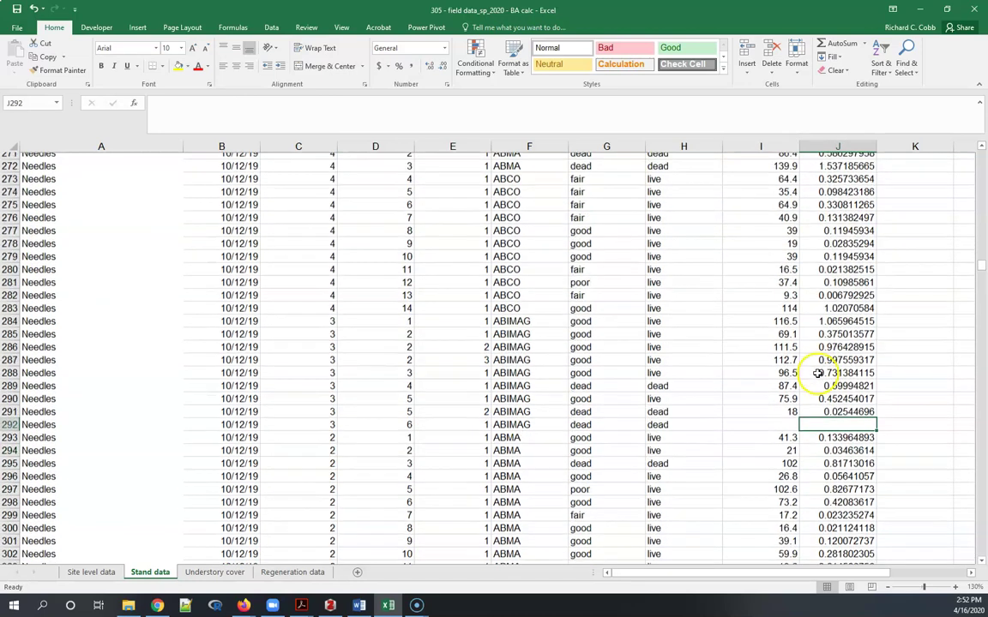
scroll(819, 378, "up", 20)
scroll(819, 377, "up", 20)
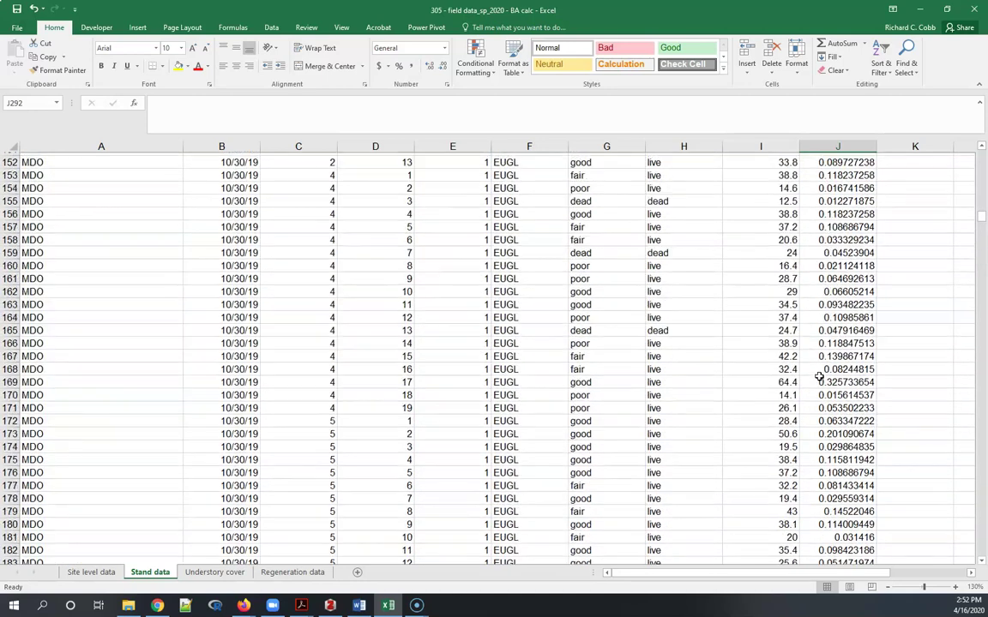
scroll(819, 377, "up", 14)
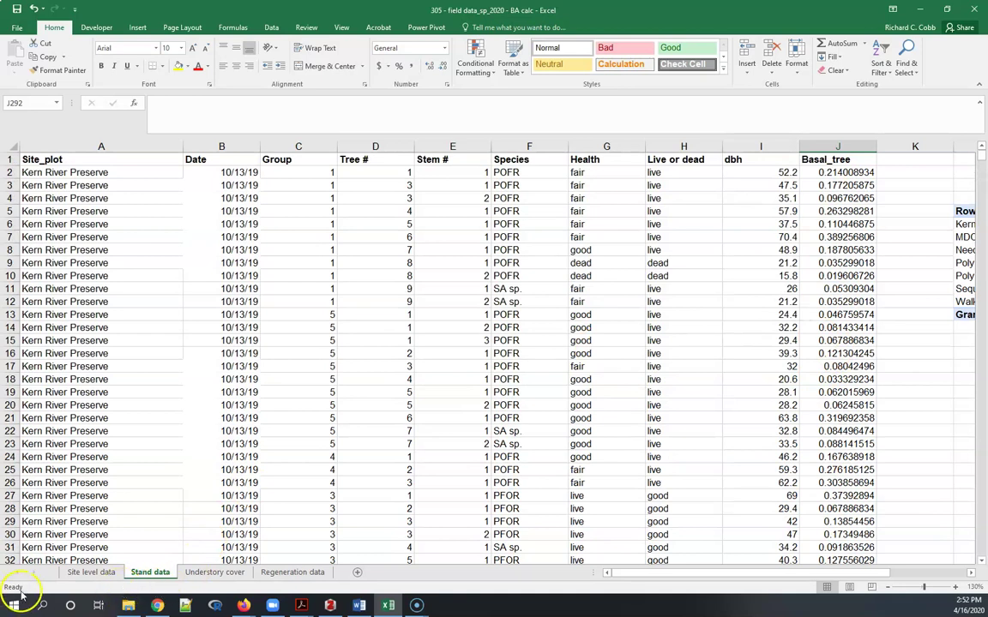
- Refresh the PivotTable so Needles sums to 21.0897222 and the Grand Total to 160.767746
left_click(965, 211)
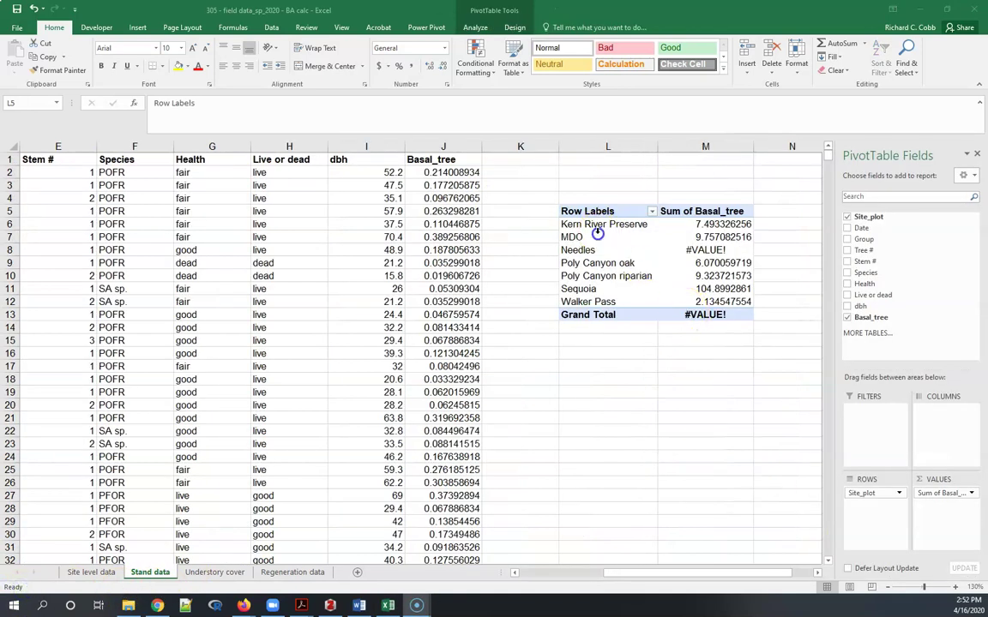
right_click(572, 212)
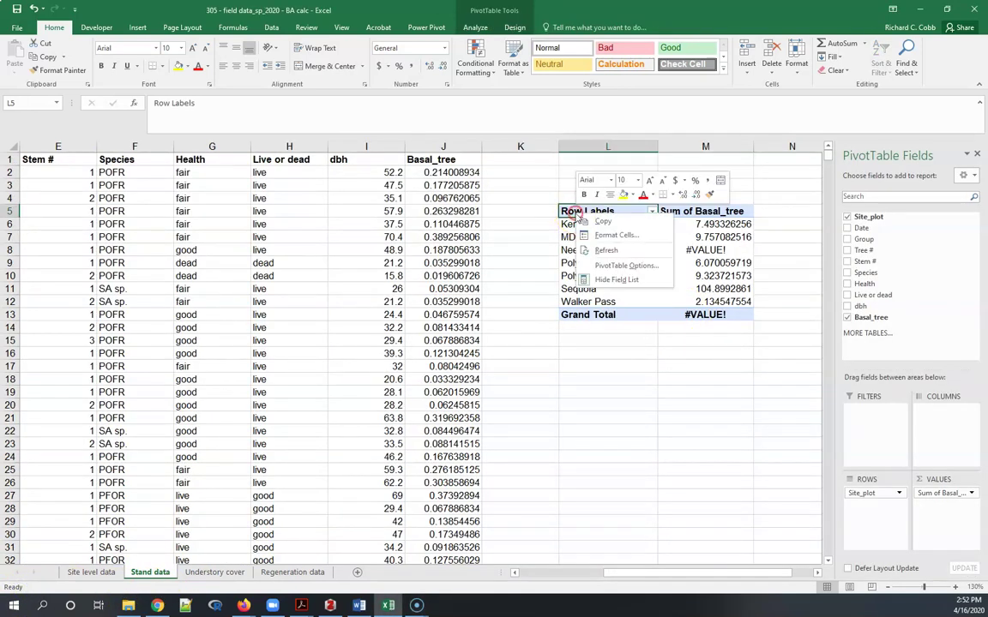
left_click(609, 252)
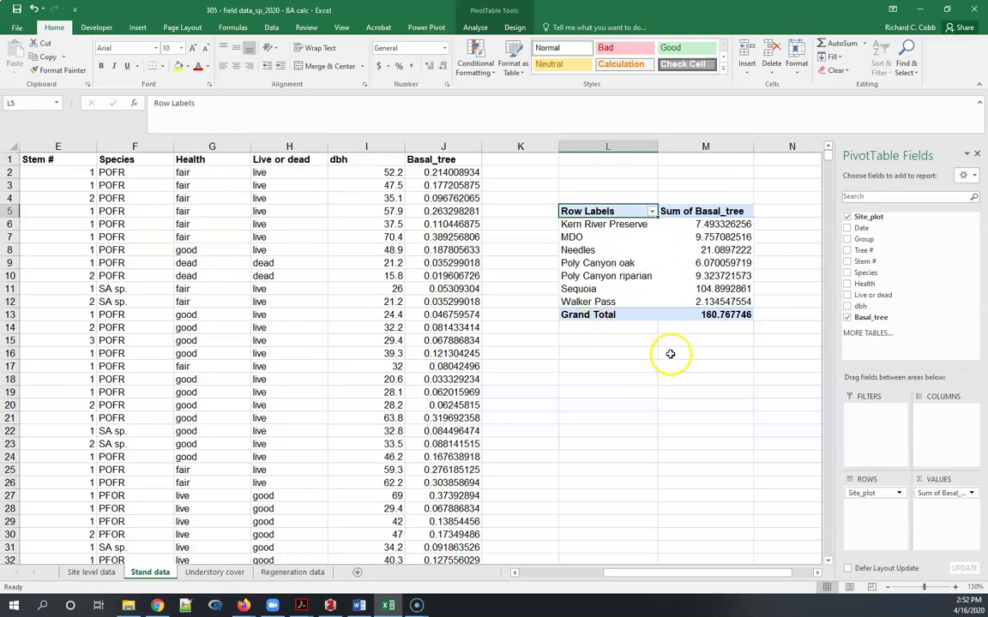
mouse_move(747, 317)
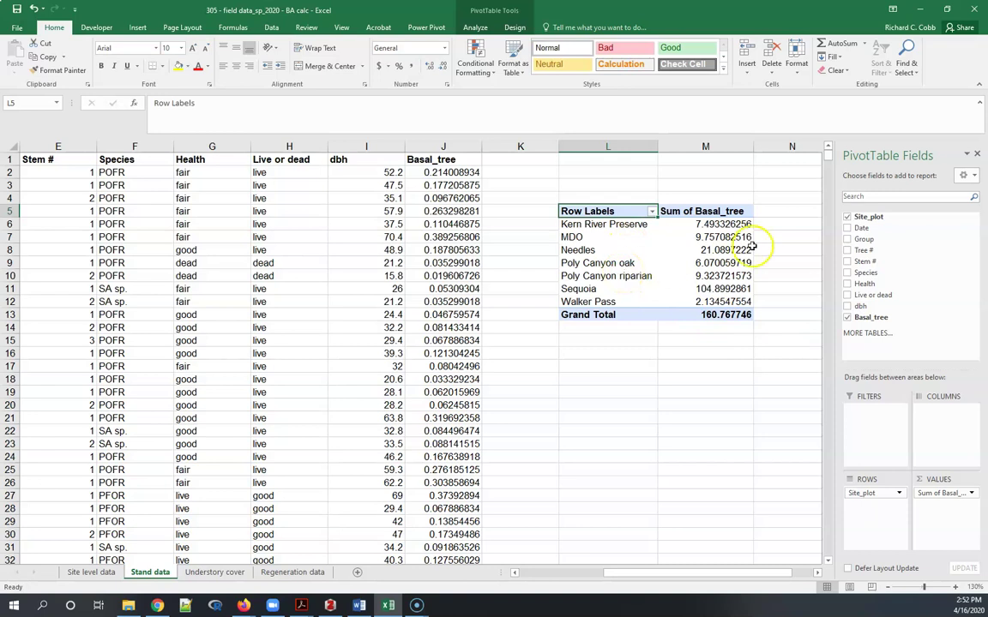
mouse_move(728, 239)
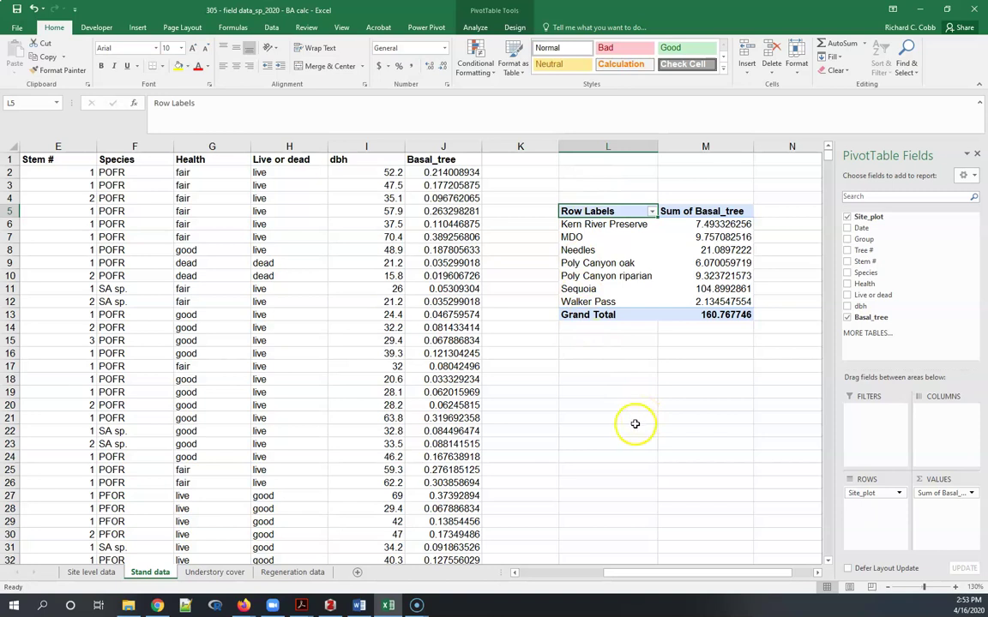
- Add Group to the pivot's columns and scroll right to view groups 1–5
left_click_drag(701, 573, 595, 574)
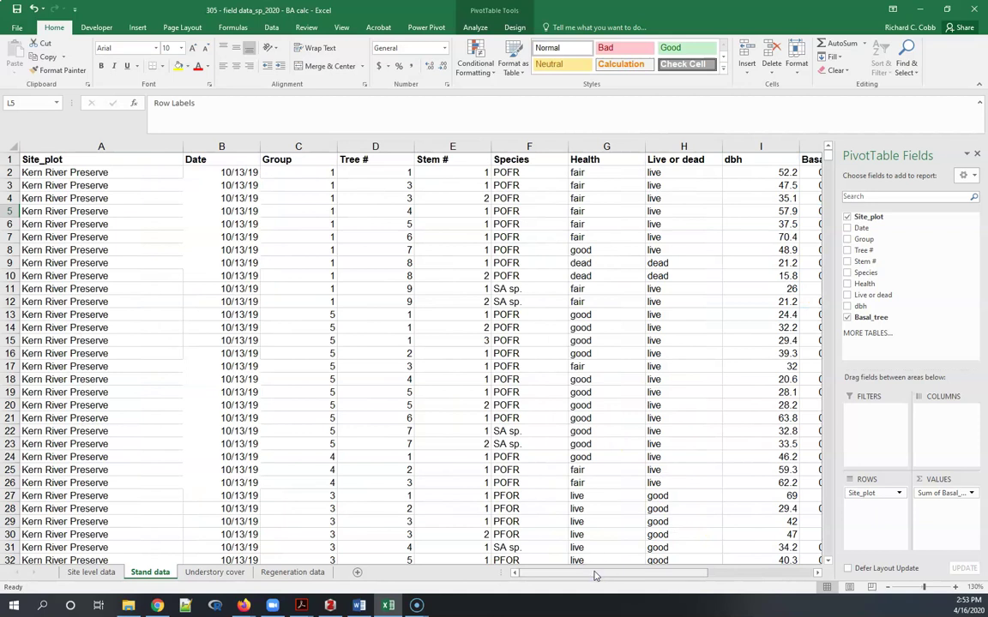
left_click(604, 572)
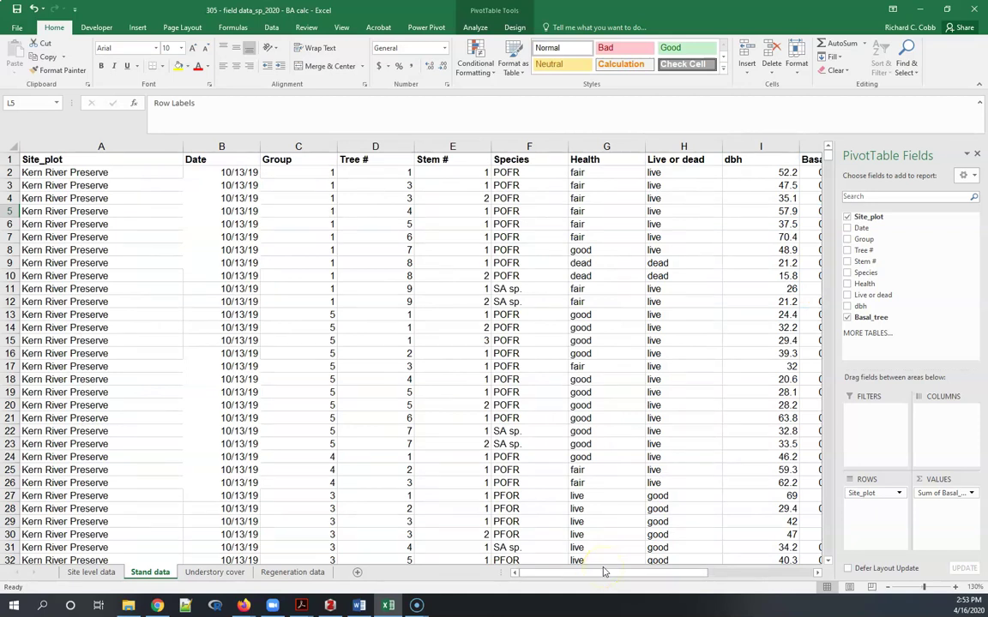
left_click(621, 576)
left_click(584, 576)
left_click_drag(584, 576, 696, 573)
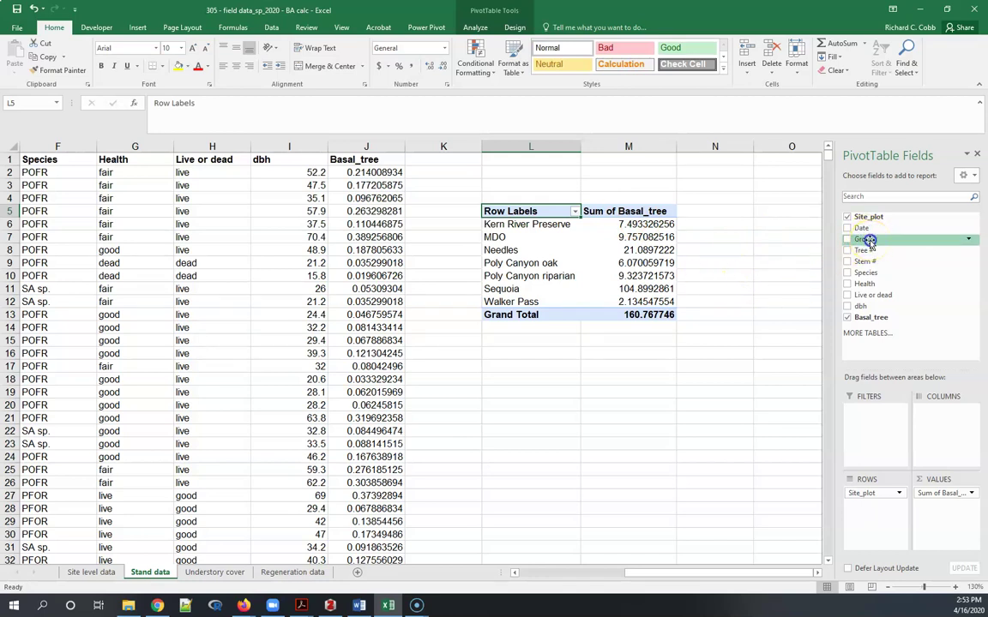
left_click_drag(869, 240, 933, 424)
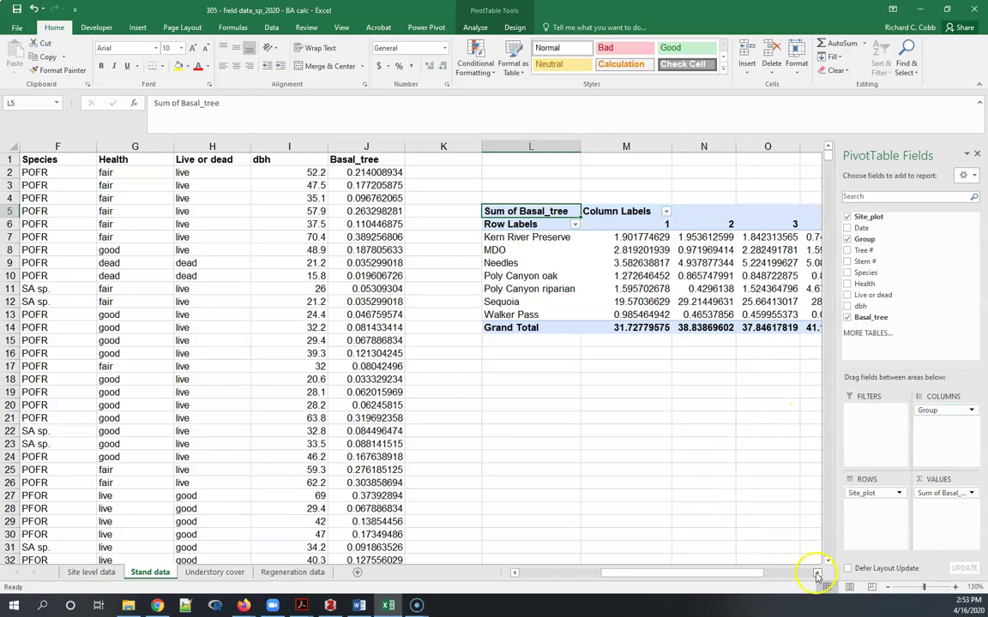
left_click(816, 576)
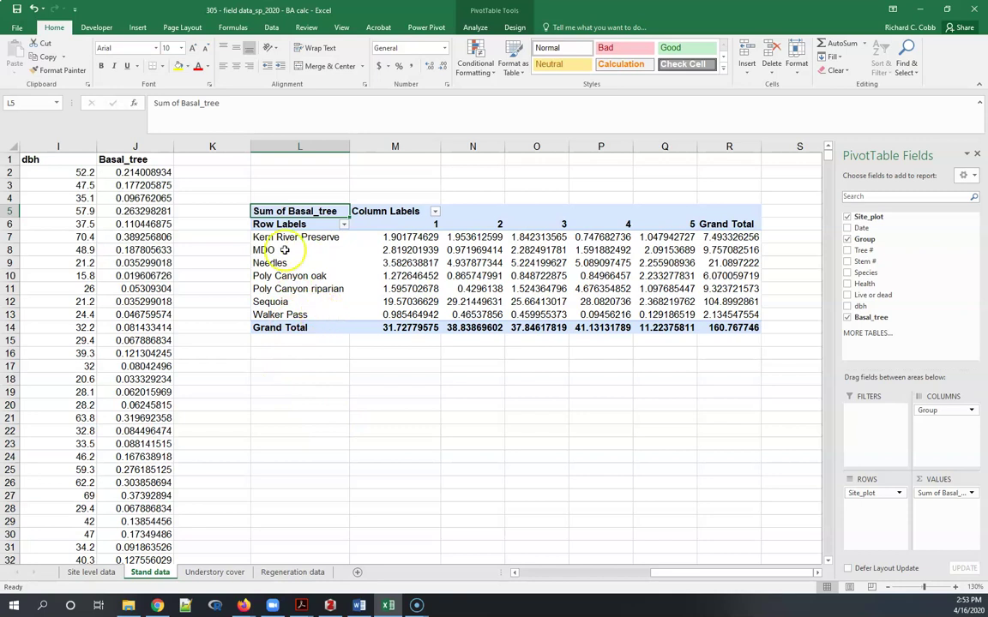
- Copy the pivot's site rows and group sums and paste them as values at L18
left_click_drag(264, 225, 663, 308)
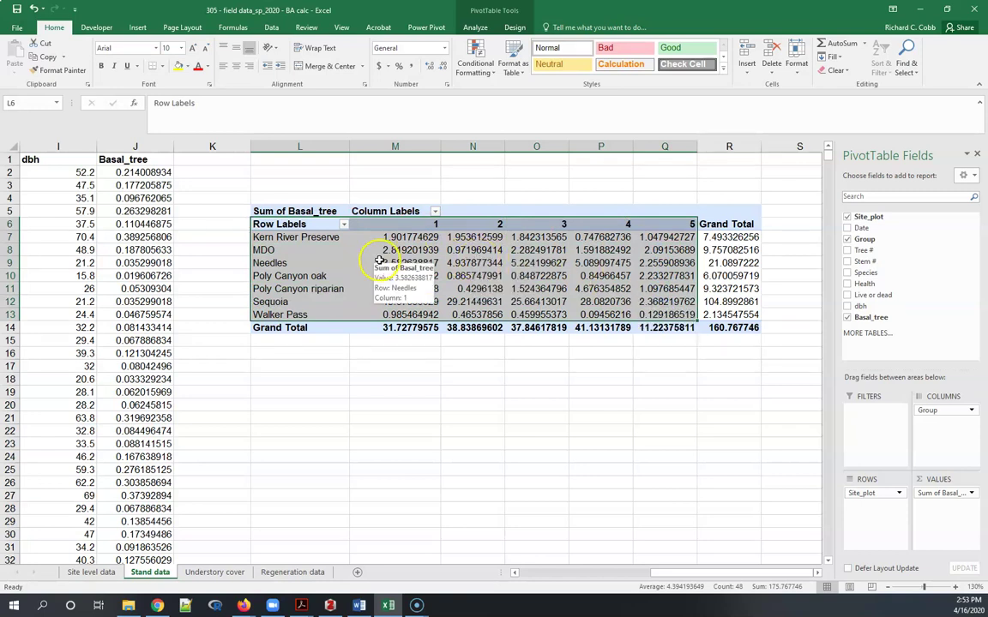
key("ctrl+c")
left_click(298, 379)
right_click(298, 378)
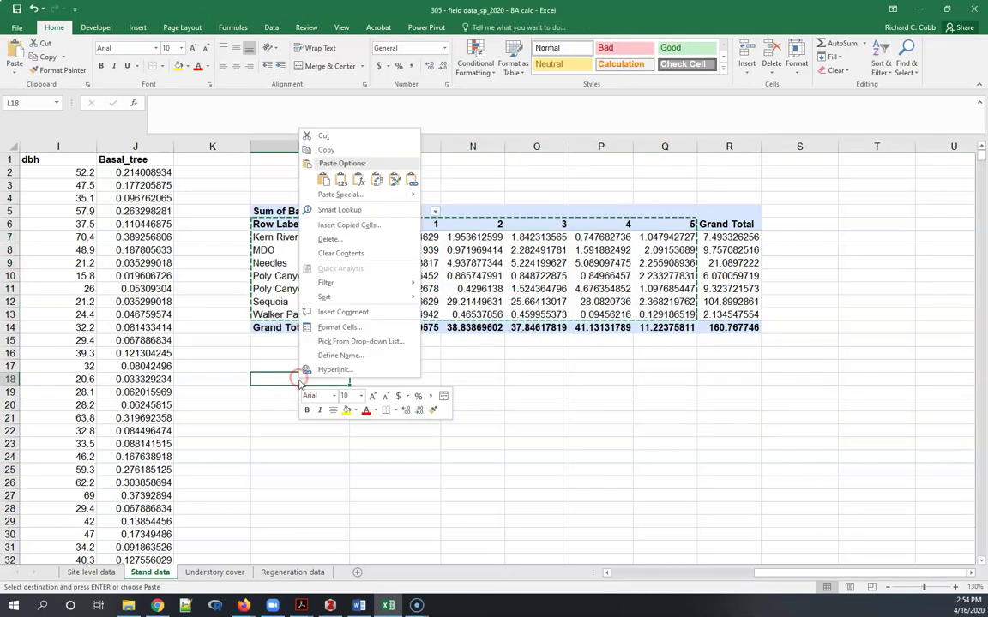
left_click(342, 182)
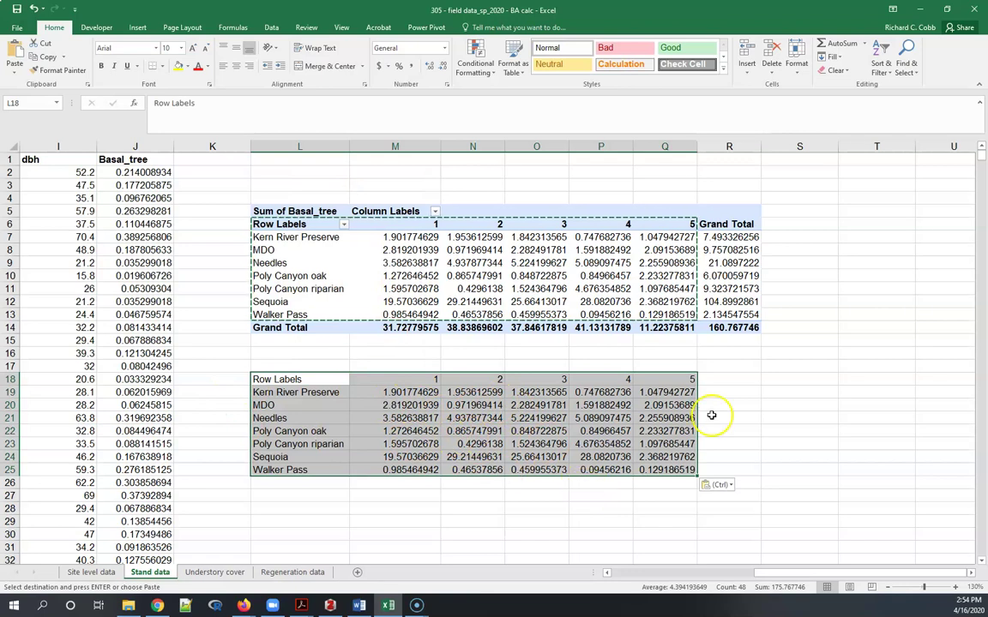
left_click(741, 390)
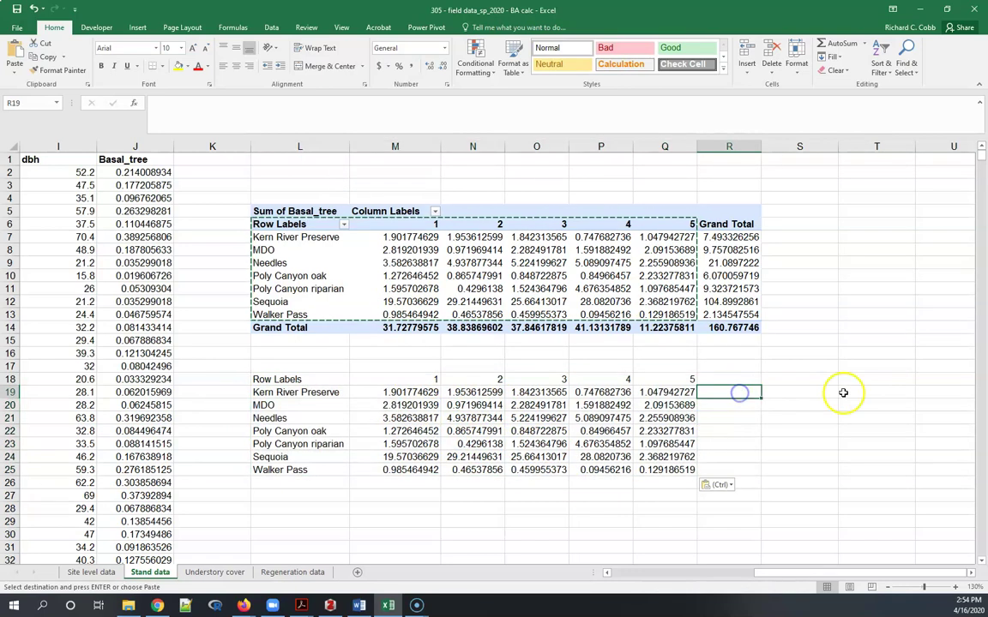
- Enter the headings 'Basal Area' in R18 and 'Stddev' in S18
left_click(747, 379)
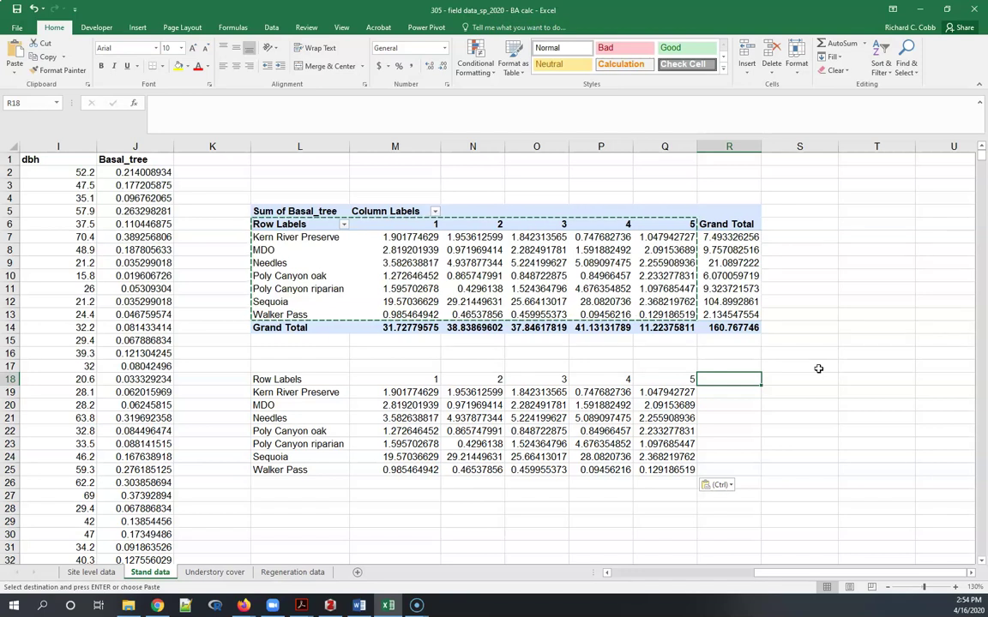
type("Aver")
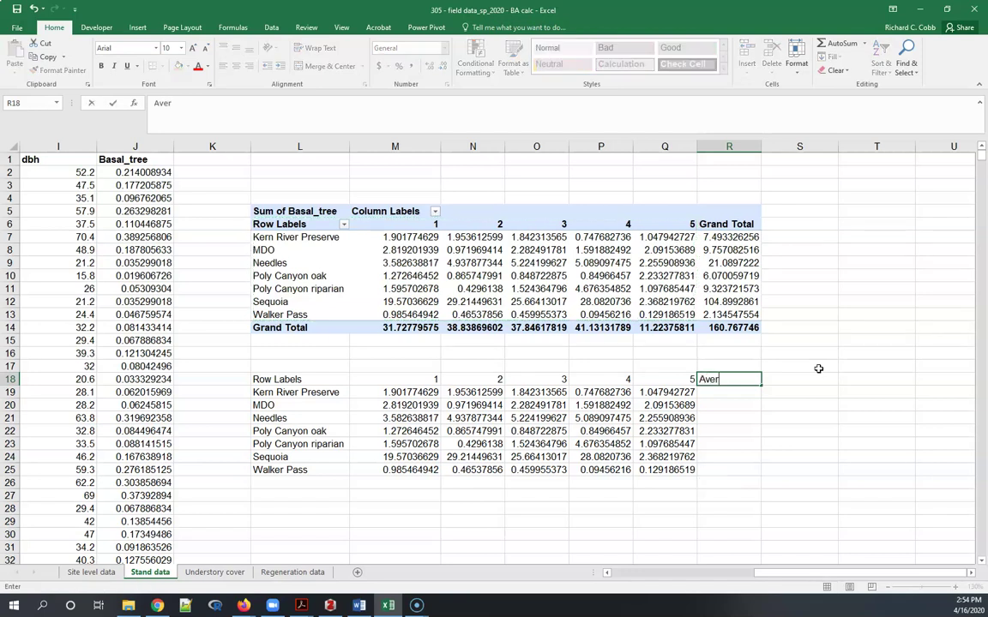
key("BackSpace")
key("BackSpace")
key("BackSpace")
key("BackSpace")
type("Basal Area")
key("Tab")
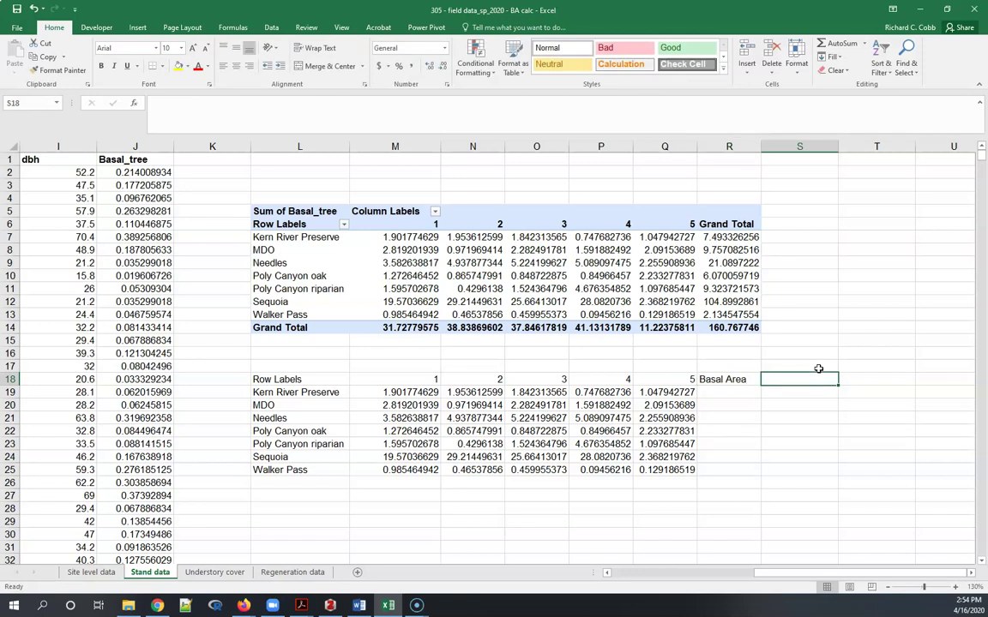
type("St")
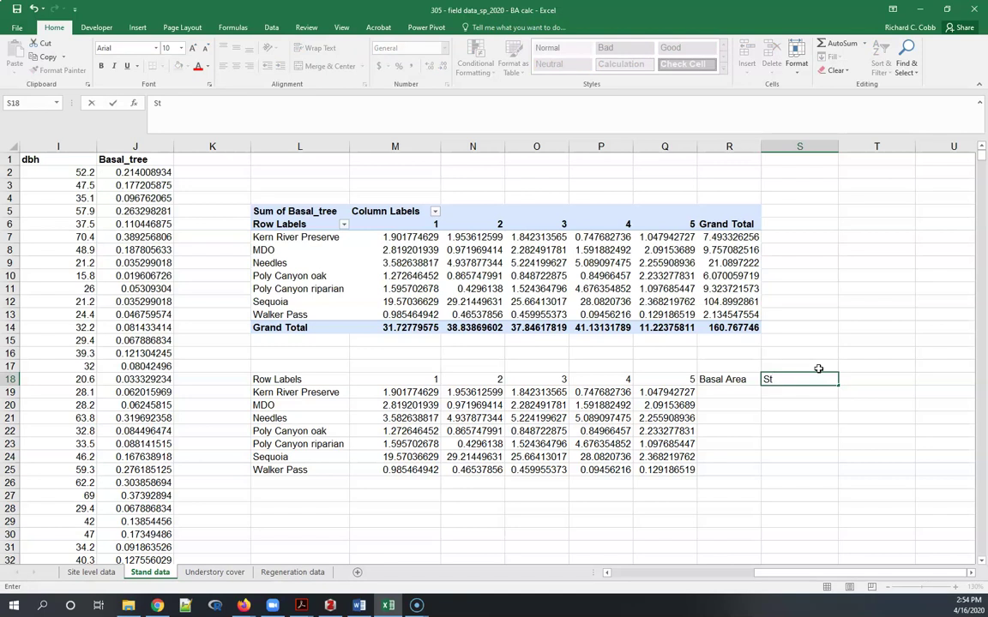
type("ddev")
key("Return")
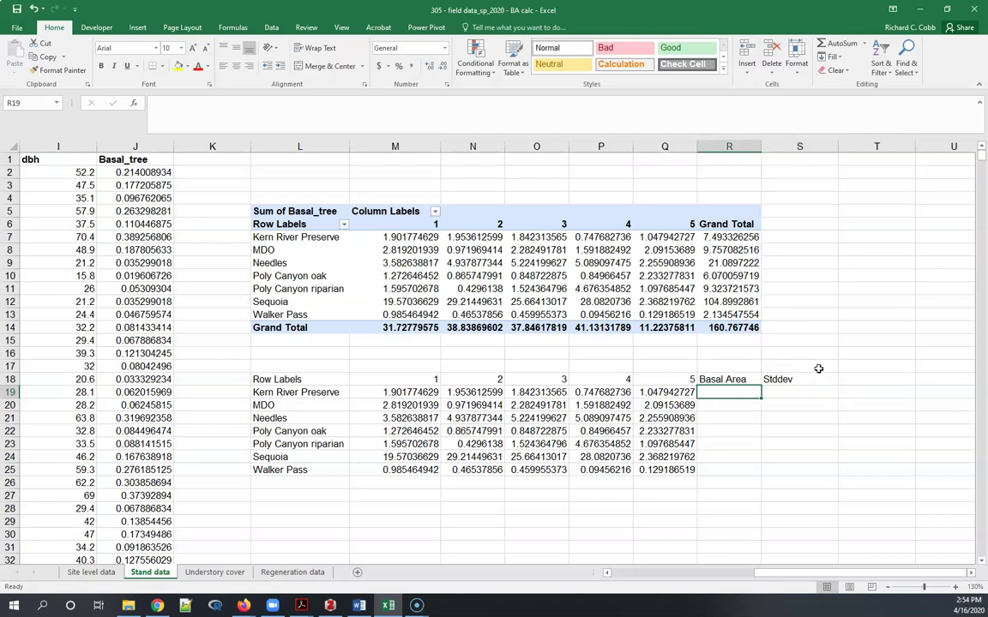
- Enter =AVERAGE(M19:Q19) in R19 and fill it down through R25 for all seven sites
type("=")
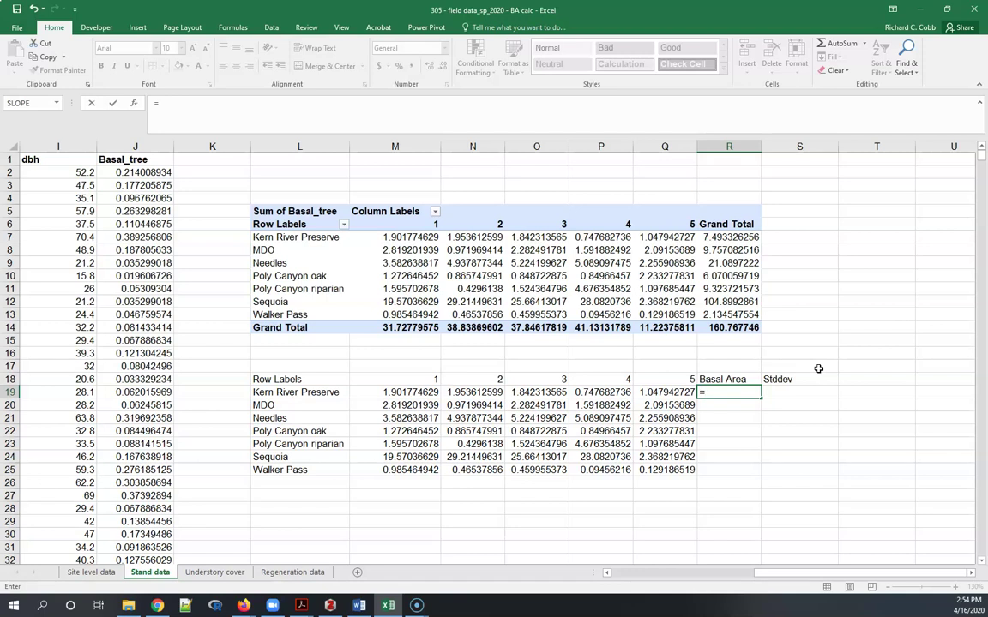
type("a")
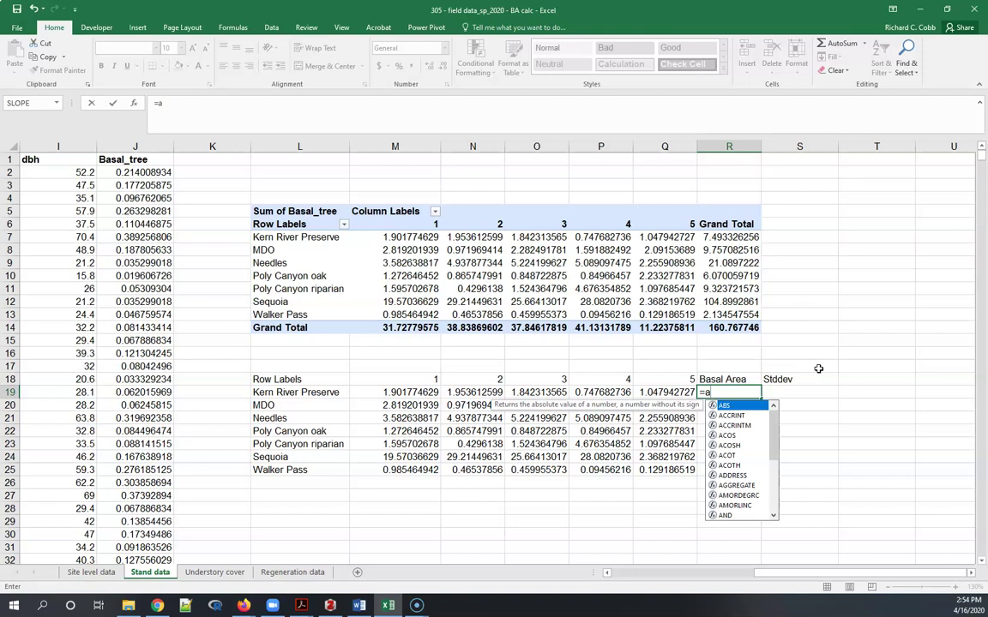
type("ver")
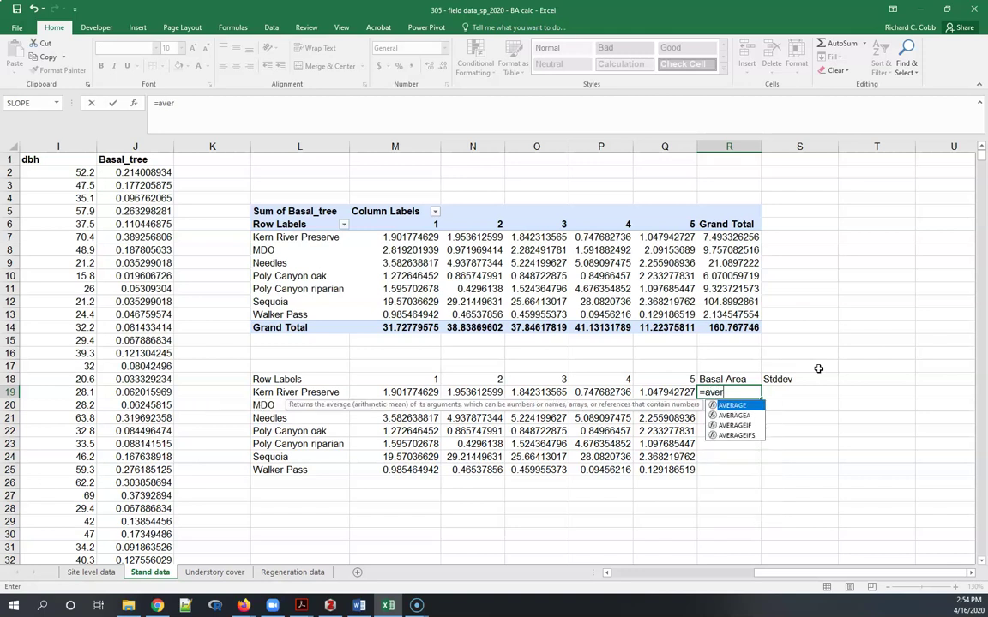
type("age(")
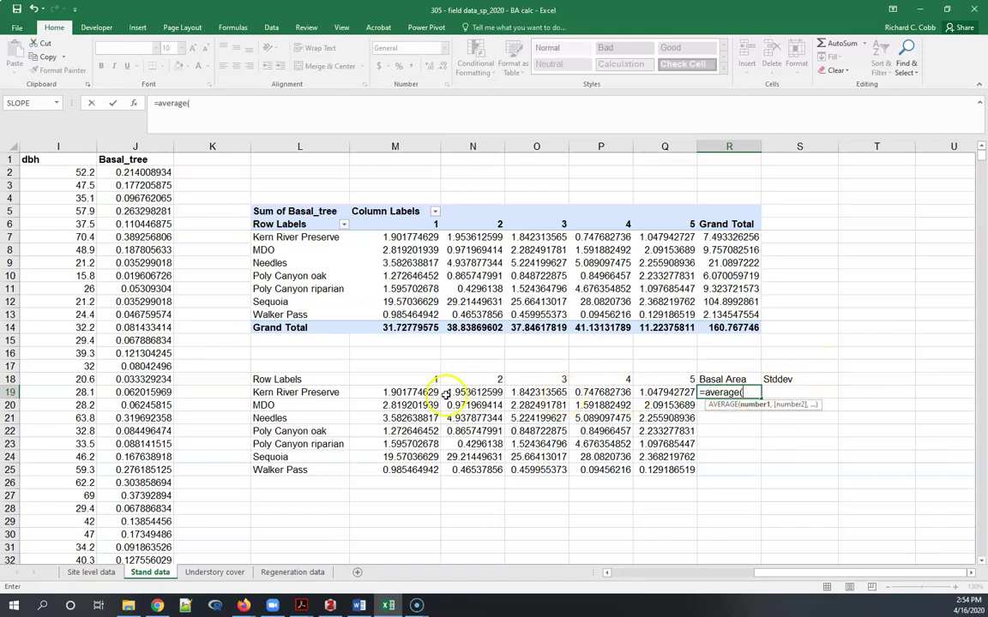
left_click_drag(424, 392, 657, 392)
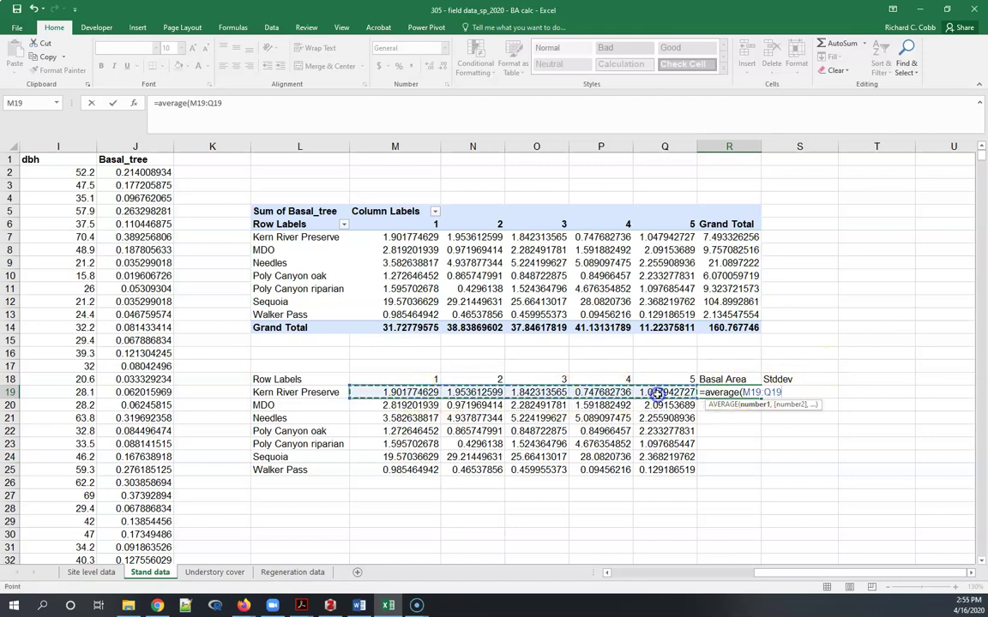
type(")")
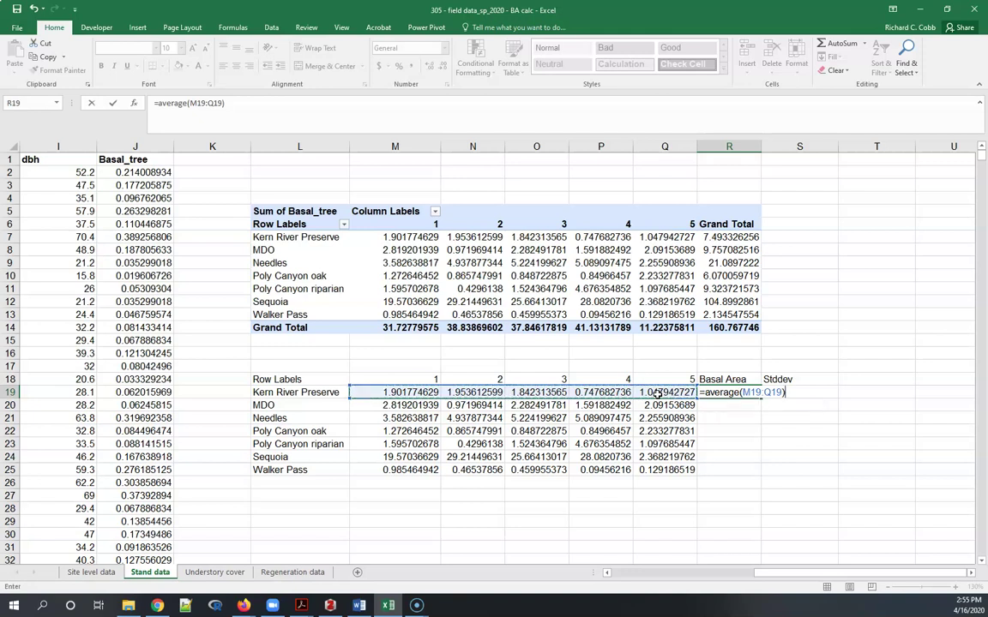
key("Return")
key("Up")
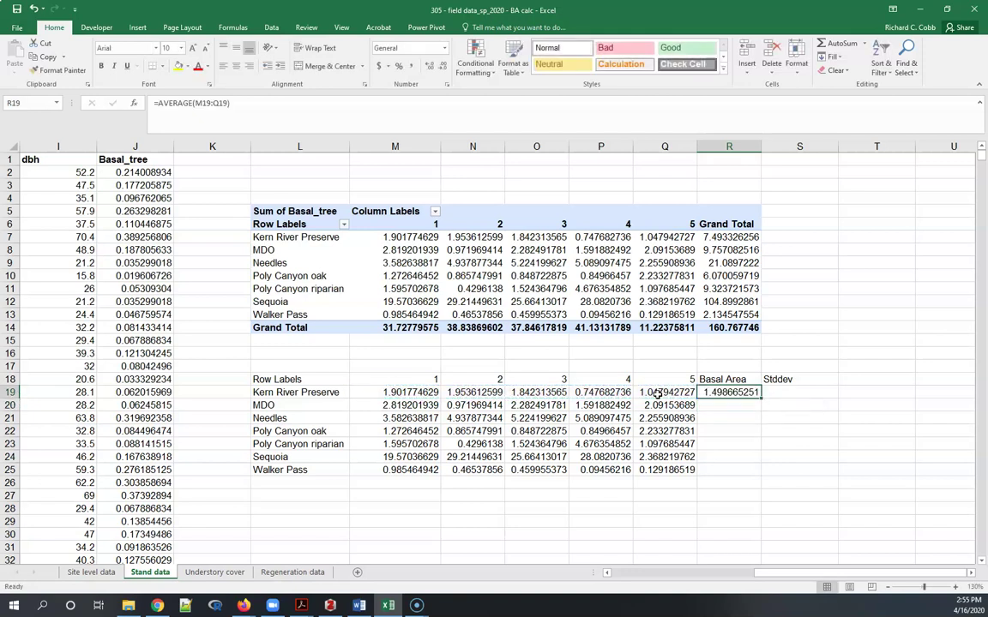
double_click(760, 398)
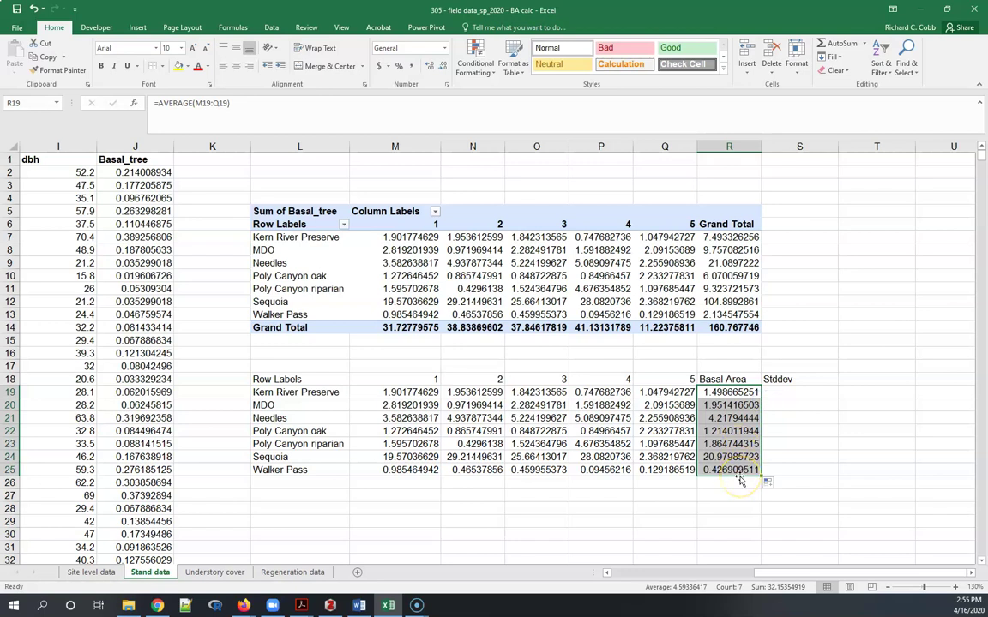
key("Right")
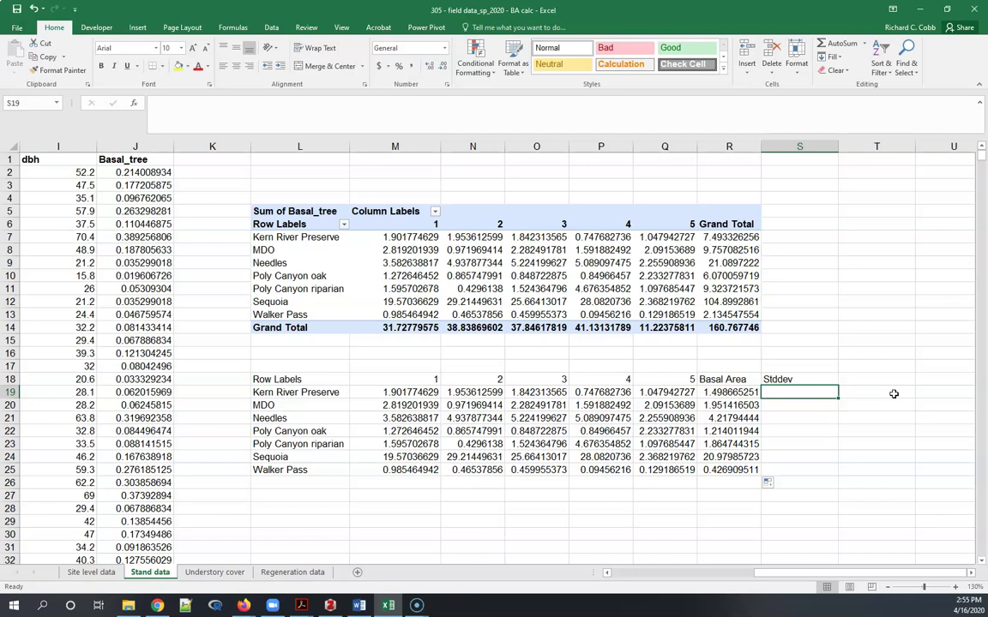
- Enter =STDEV(M19:R19) in S19 and fill it down through S25
type("=st")
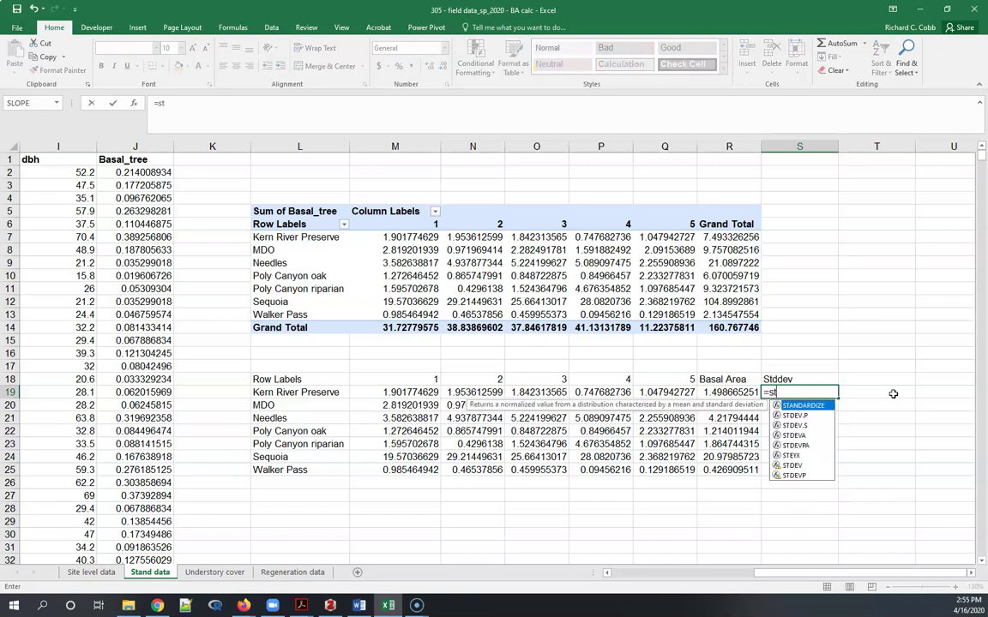
type("dev")
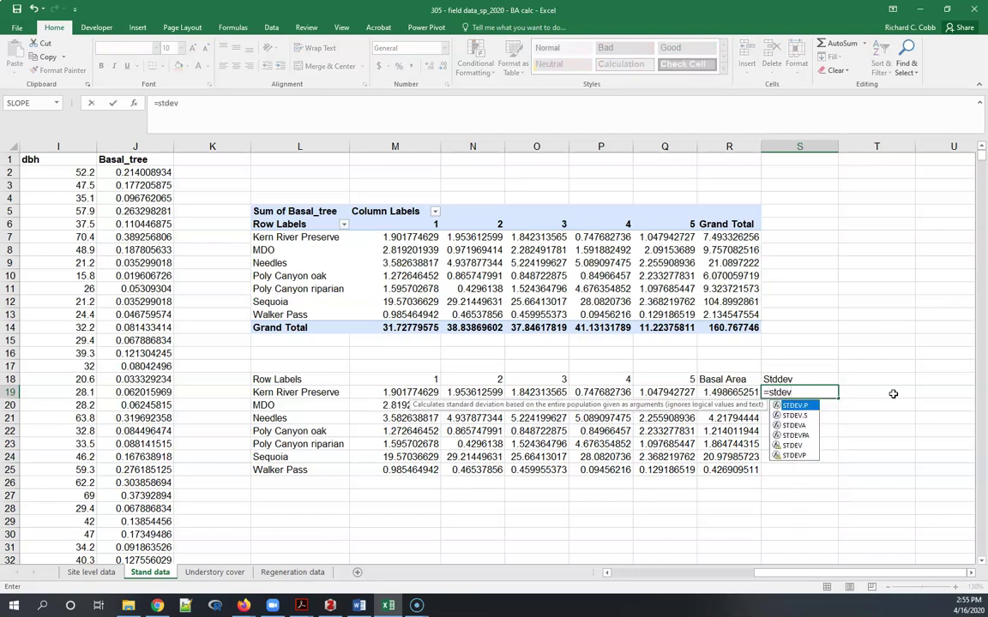
type("(")
left_click(407, 394)
left_click_drag(407, 393, 750, 381)
key("Return")
key("Up")
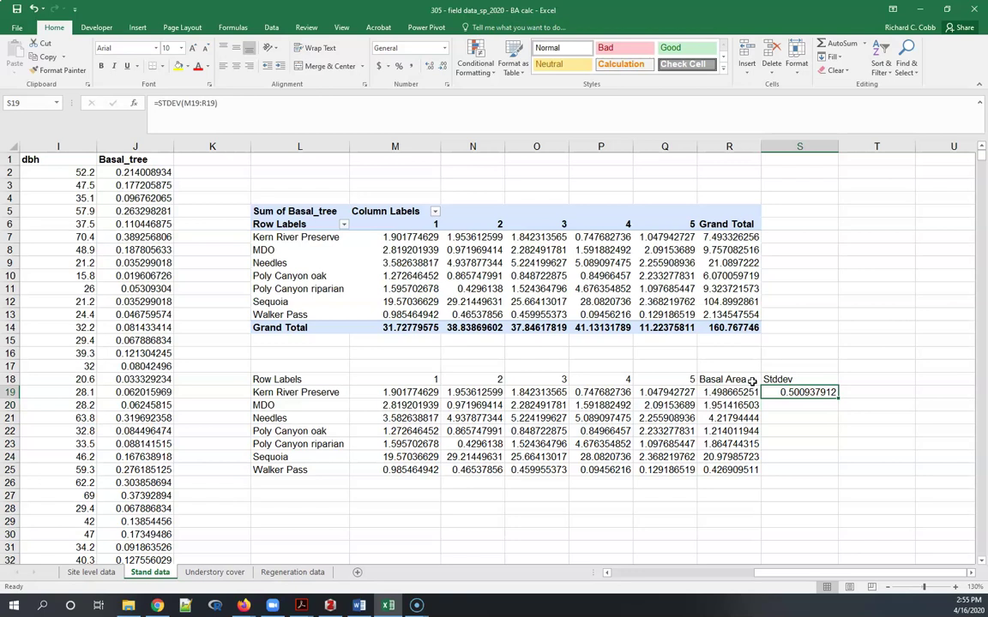
double_click(838, 399)
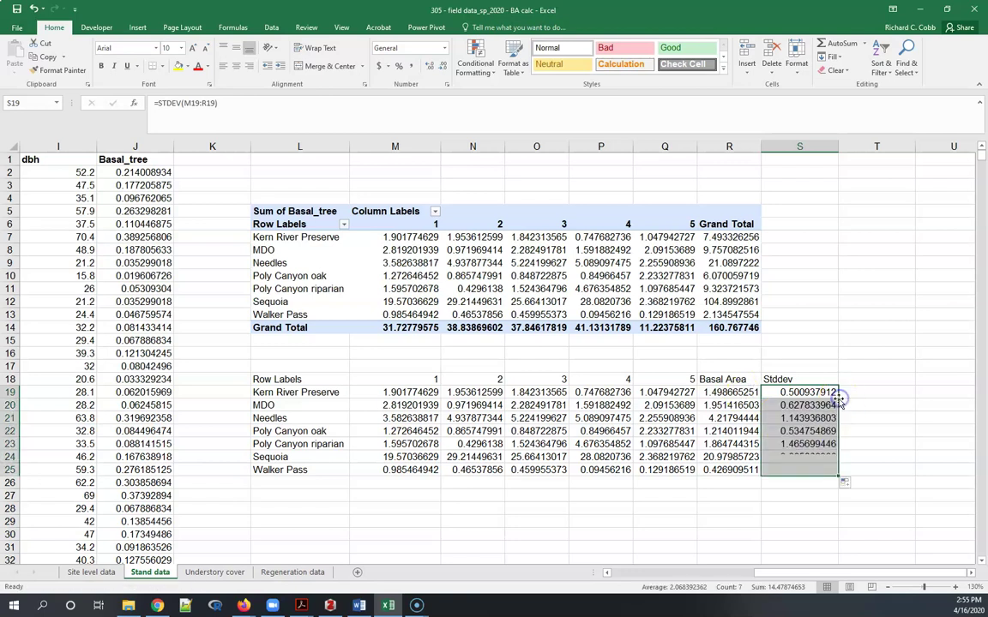
left_click(874, 379)
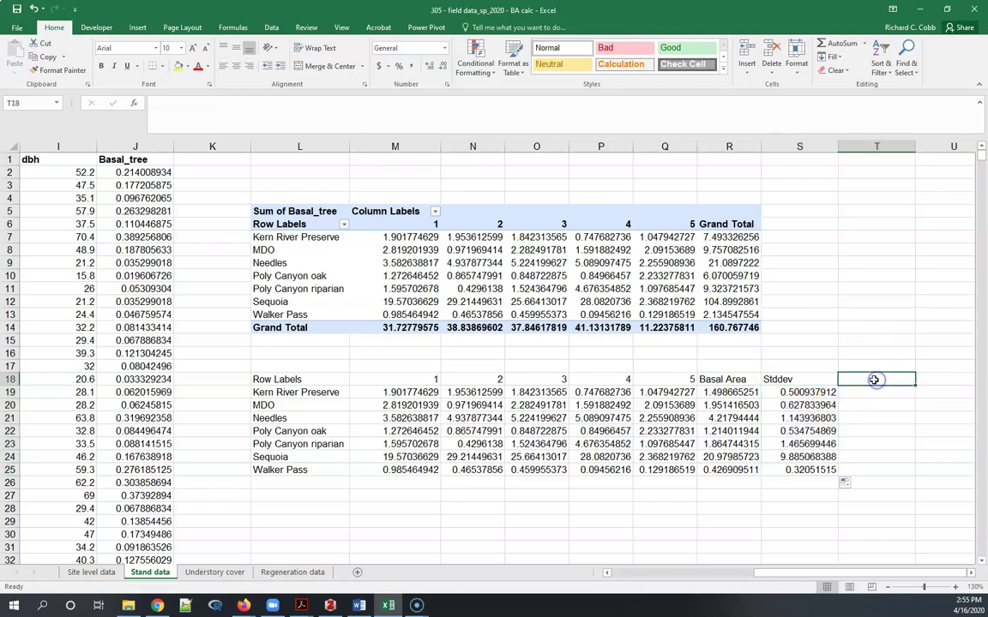
scroll(874, 379, "right", 2)
key("Right")
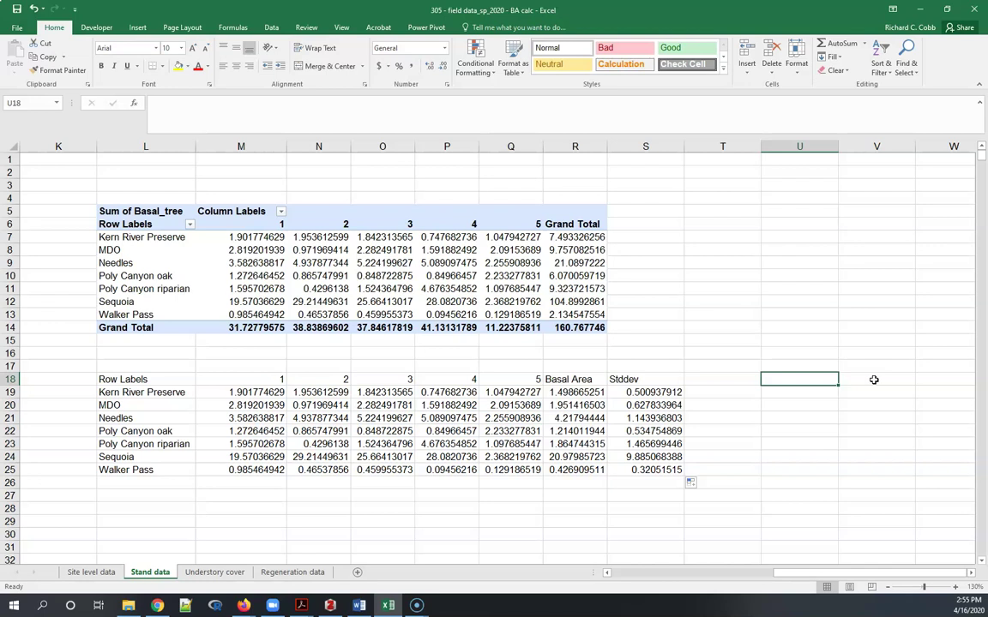
- Type the note '1/20 ha plots' in U17 and the heading 'BA_m2_ha' in U18
key("Up")
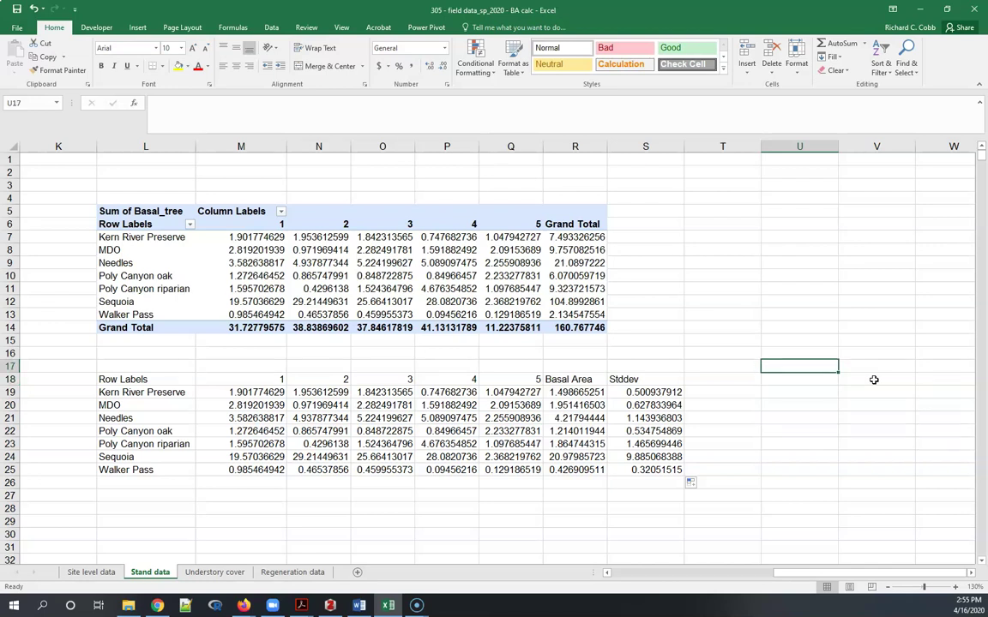
type("=")
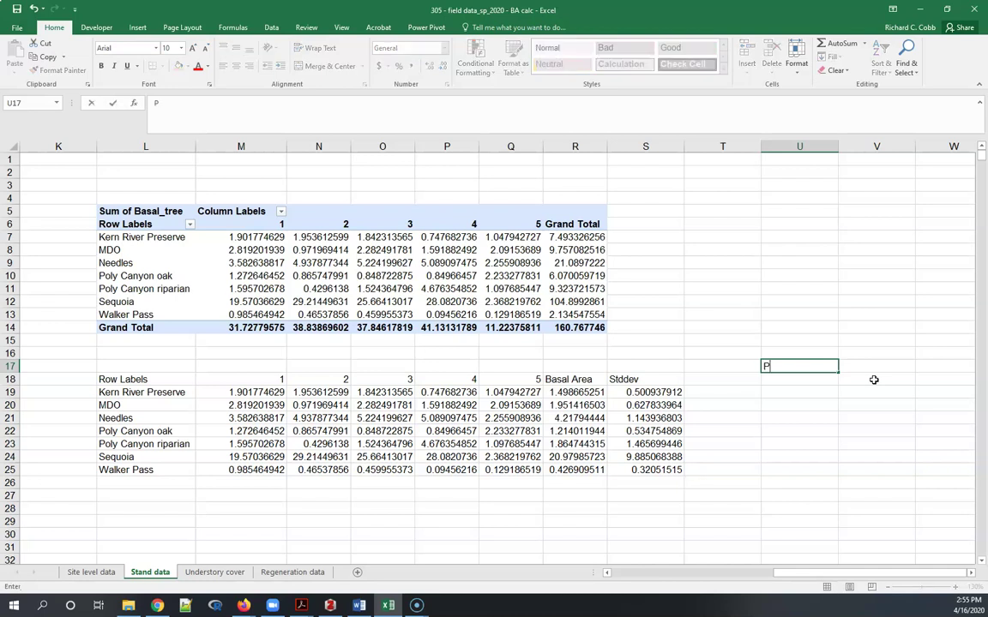
key("BackSpace")
type("1/20 ha plots")
key("Return")
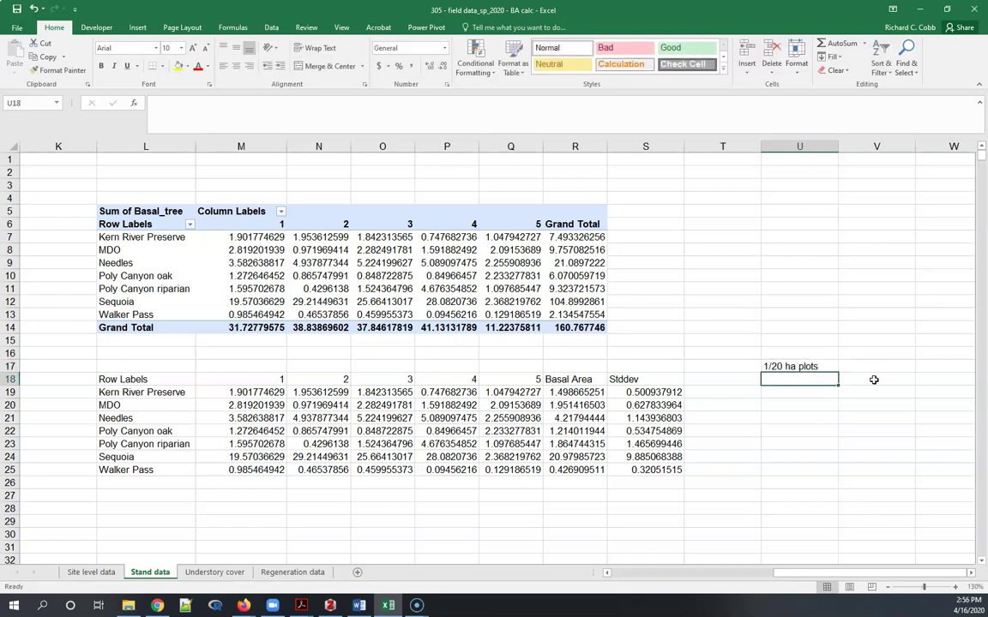
type("B")
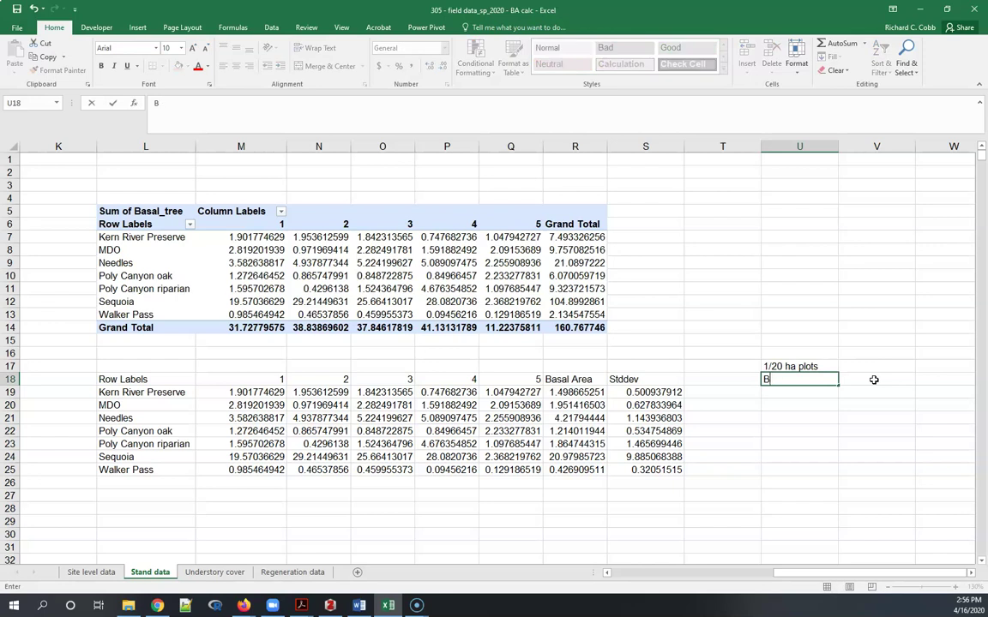
type("A_m2_ha")
key("Return")
- Head column V 'Stddev_m2_ha', correcting the initially typed 'Std_m2_ha'
left_click(874, 379)
type("St")
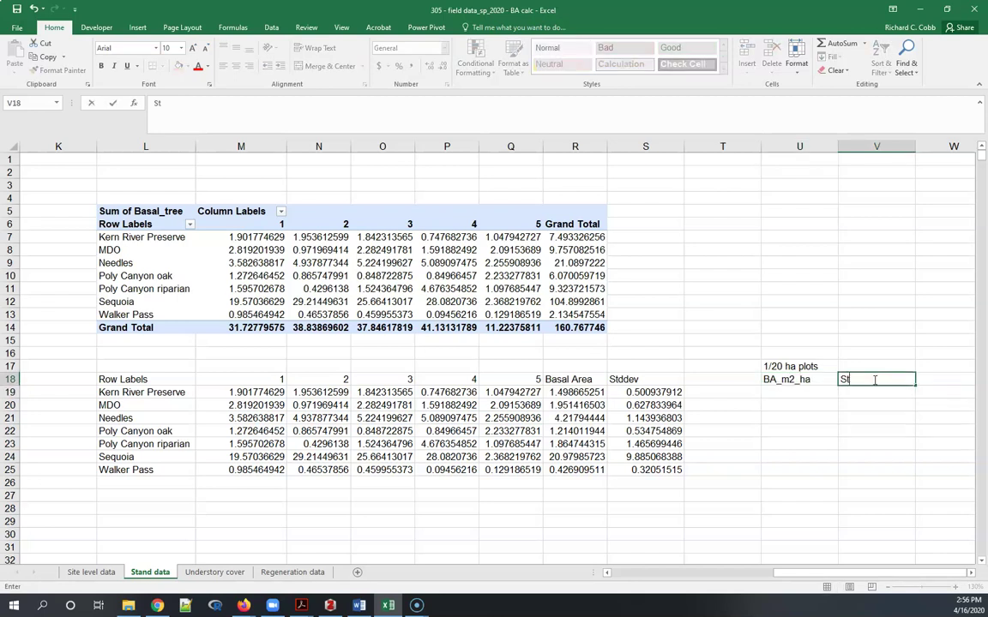
type("d_m2_ha")
key("Left")
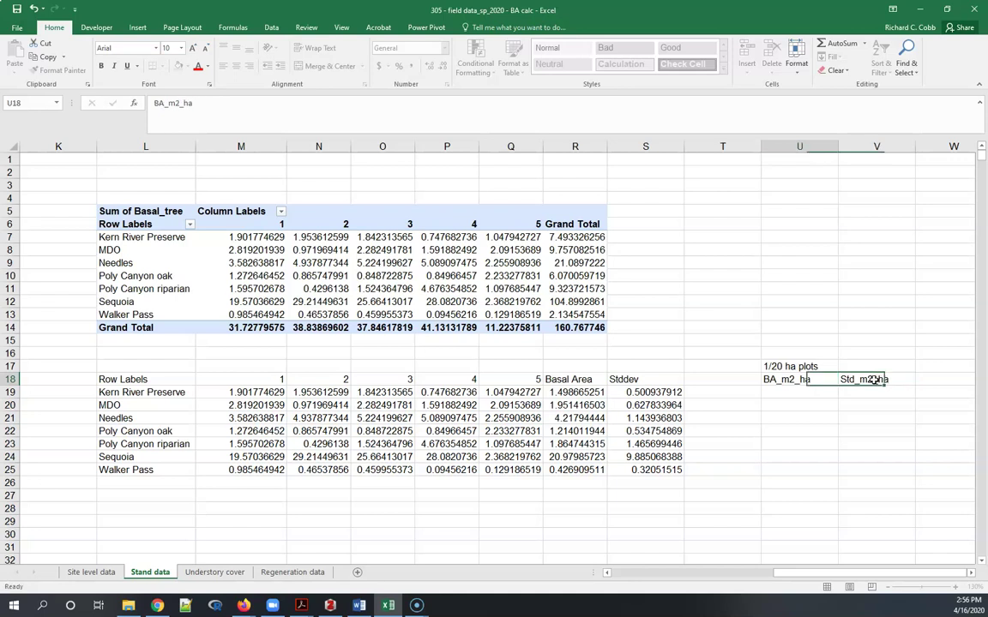
key("Right")
key("Left")
key("Right")
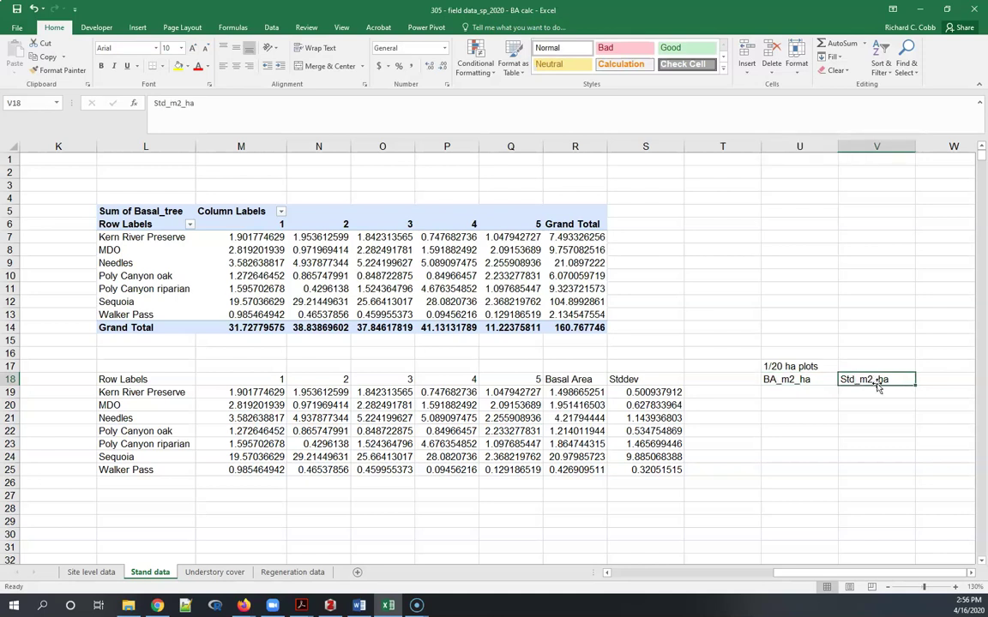
key("F2")
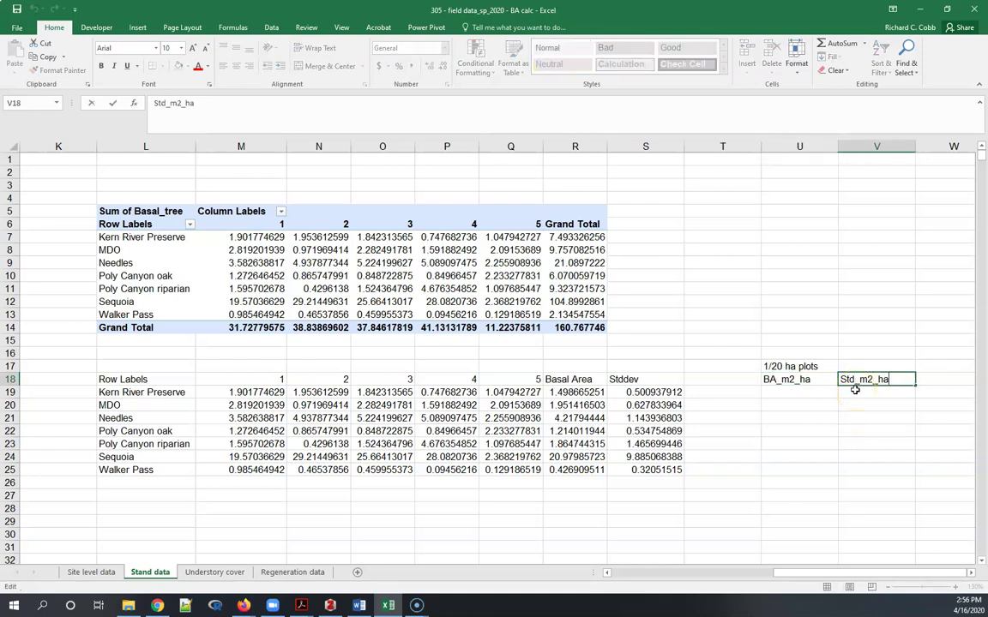
key("Left")
key("Left")
key("Left")
key("Left")
key("Left")
key("Left")
key("Left")
type("dev")
key("Return")
key("Left")
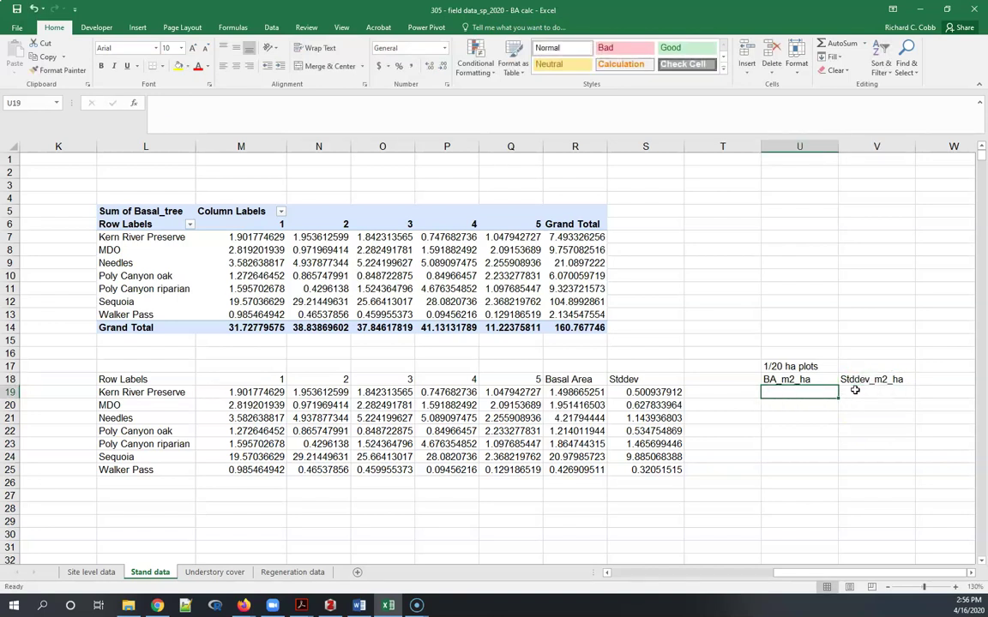
- Enter =R19*20 in U19 and fill it across and down to V25 for per-hectare values
type("=")
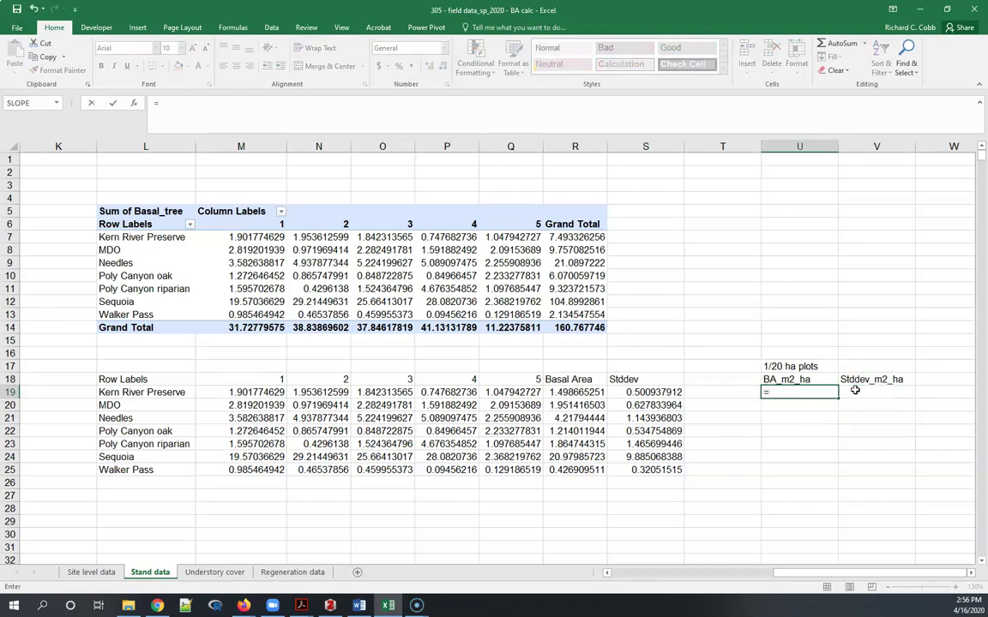
left_click(568, 389)
type("*2")
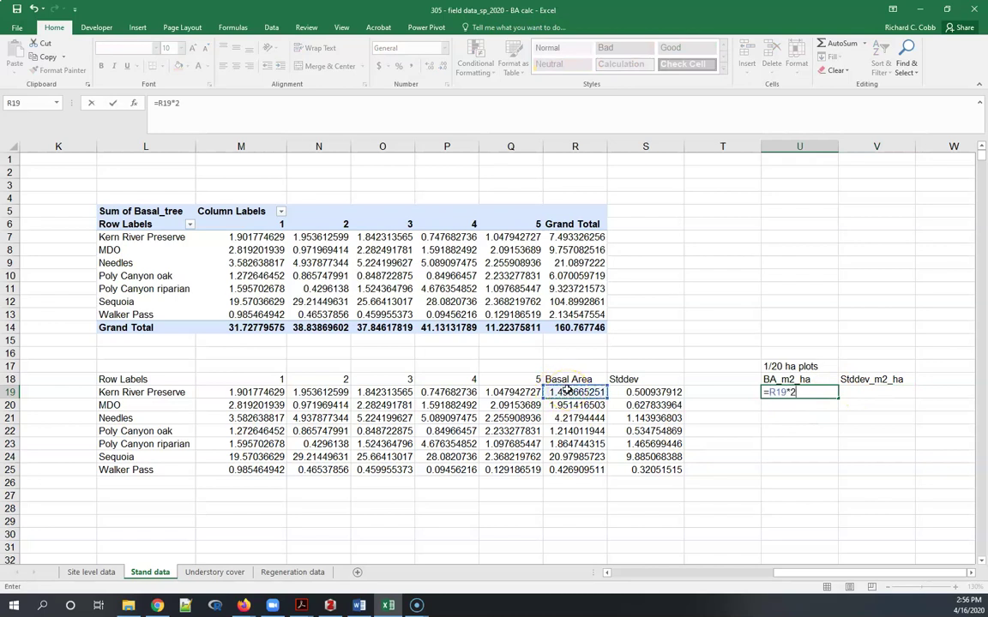
type("0")
key("Return")
key("Up")
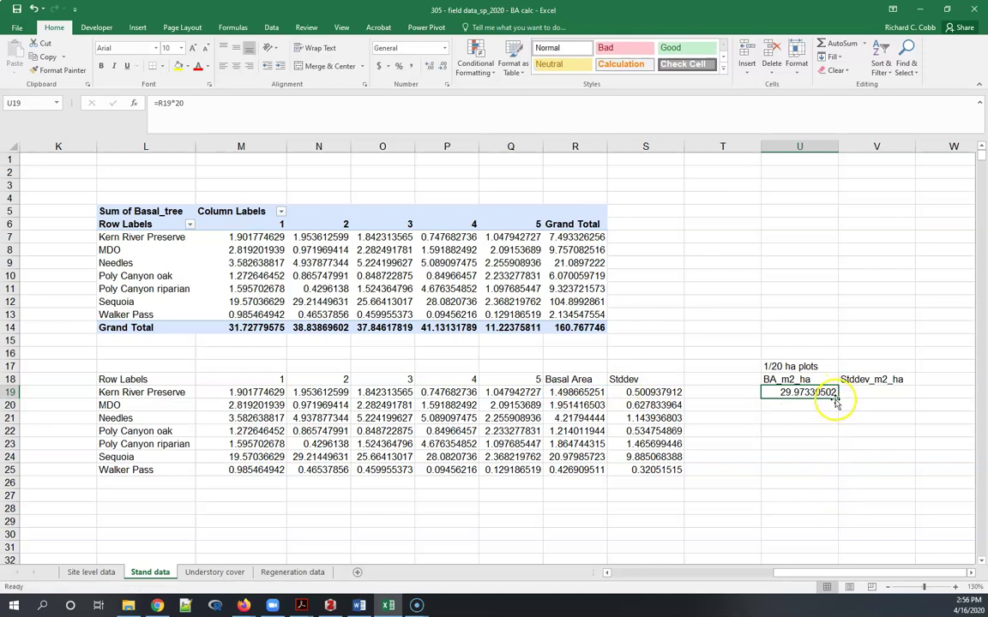
left_click_drag(836, 399, 889, 480)
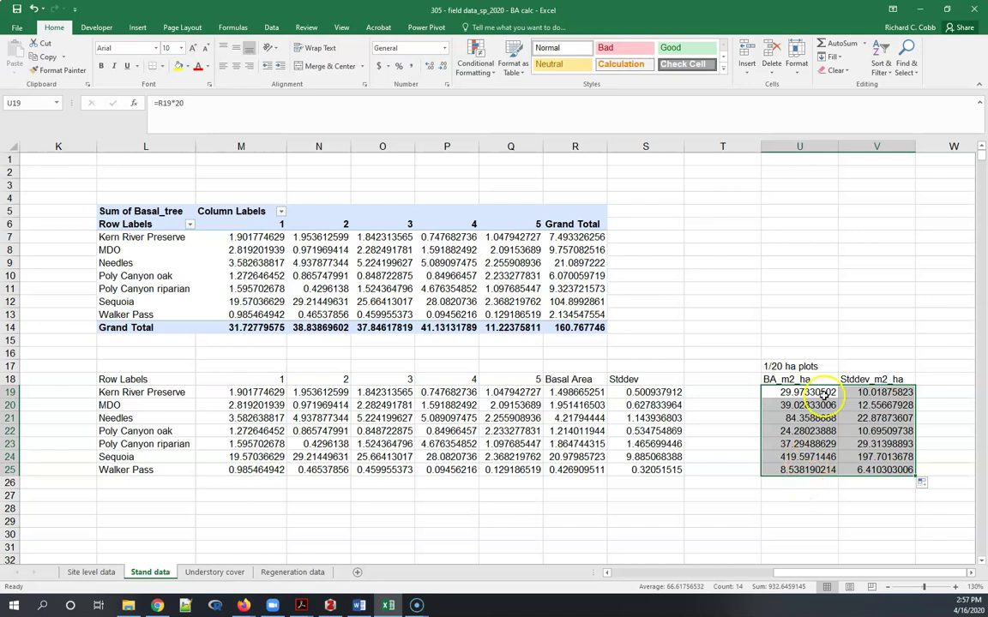
left_click(804, 457)
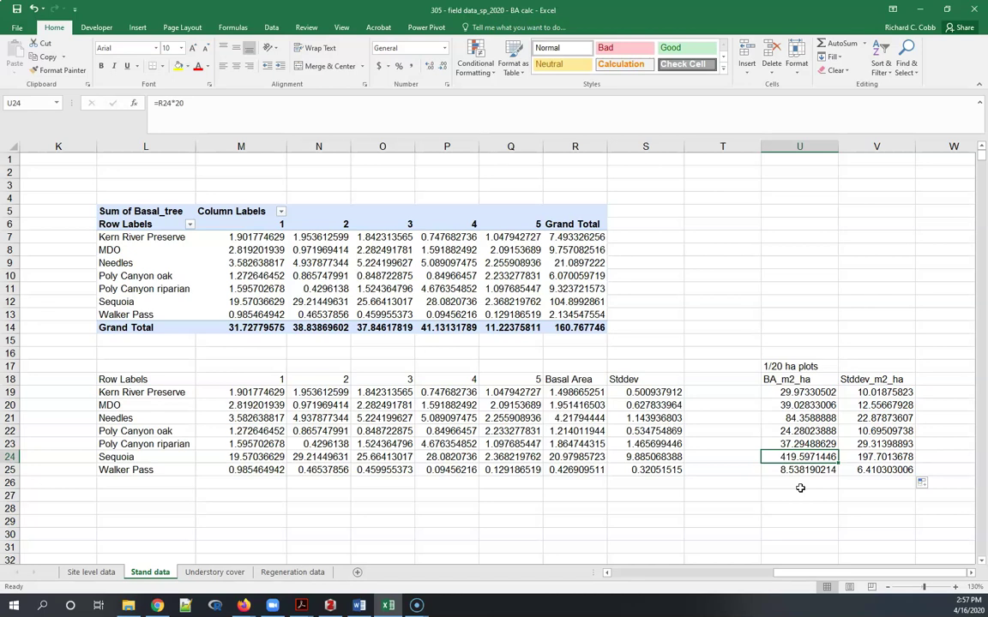
key("Down")
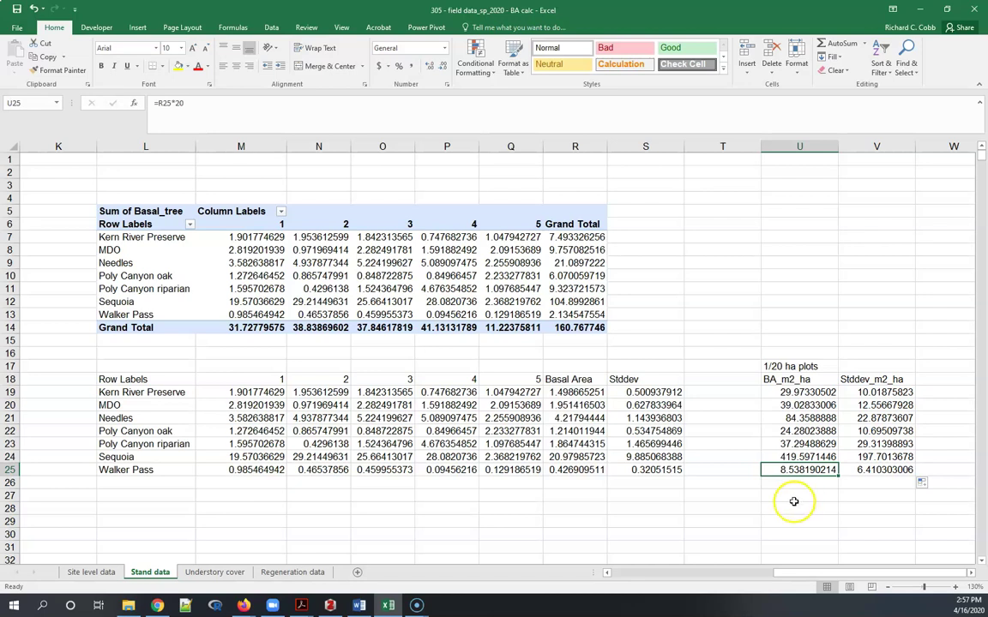
- Copy the Row Labels header and site names into column T from T18
left_click(796, 496)
scroll(943, 548, "down", 2)
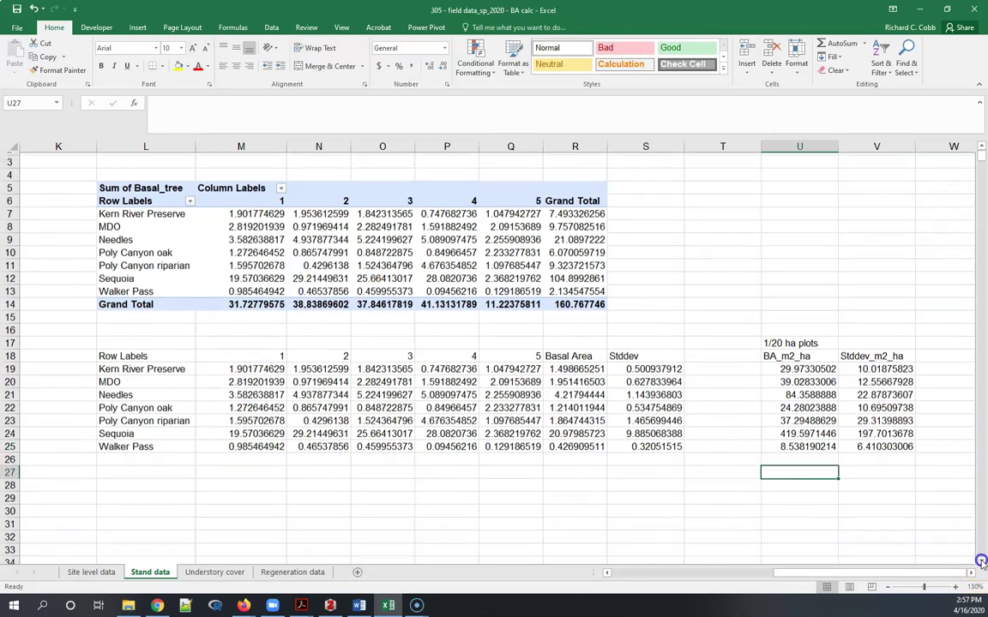
scroll(970, 573, "right", 2)
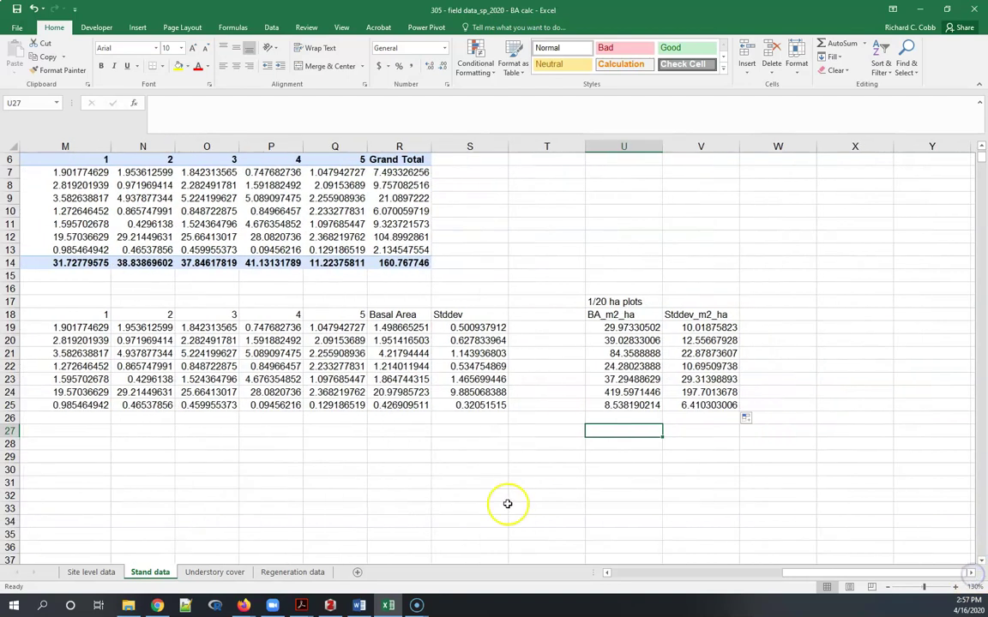
left_click(607, 573)
left_click(607, 573)
left_click_drag(132, 314, 141, 405)
key("ctrl+c")
left_click(730, 317)
key("ctrl+v")
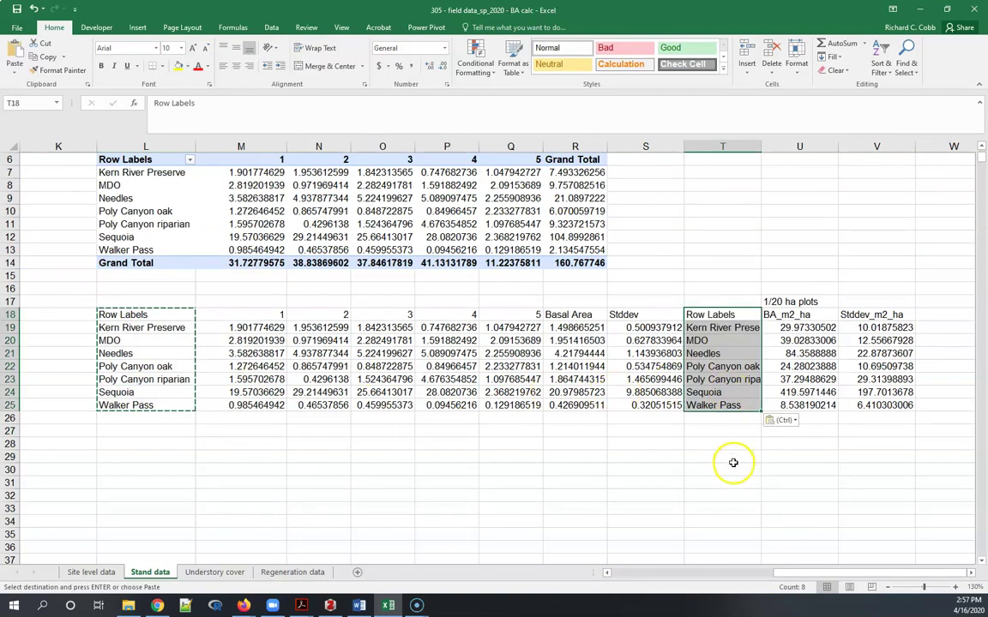
- Rename the T18 header to 'Site' and select T18:U25 for charting
left_click(707, 316)
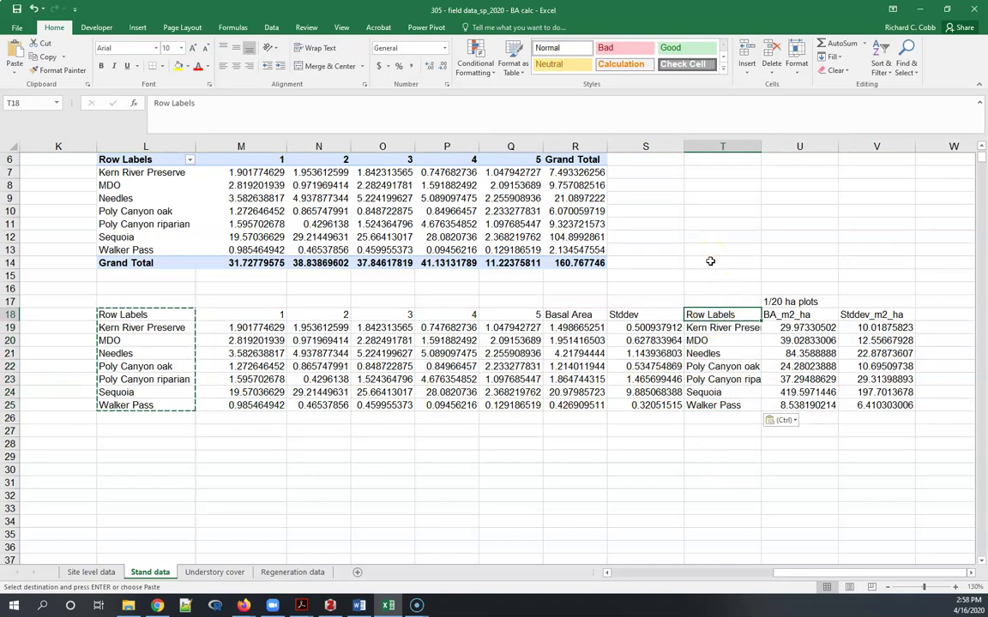
type("S")
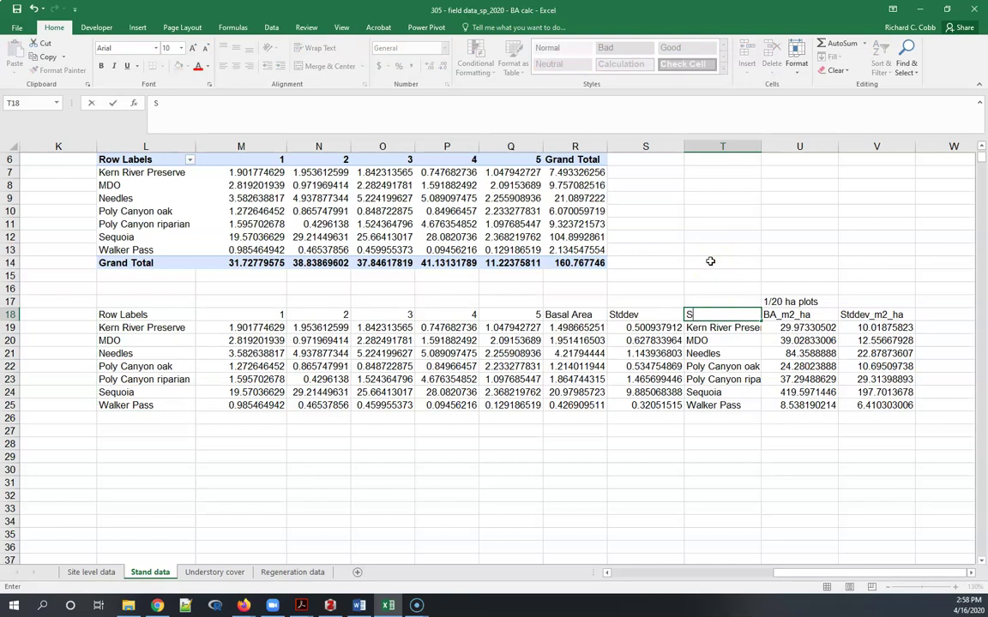
type("tie")
key("Return")
key("Up")
key("shift+Right")
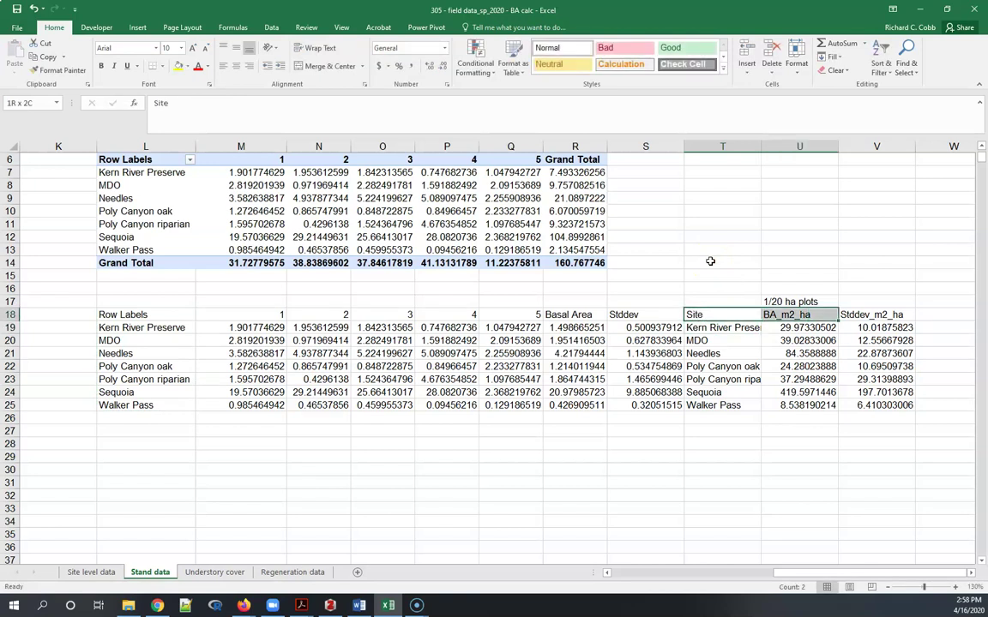
key("shift+Down")
key("shift+Down")
key("shift+Down")
key("shift+Down")
key("shift+Down")
key("shift+Down")
key("shift+Down")
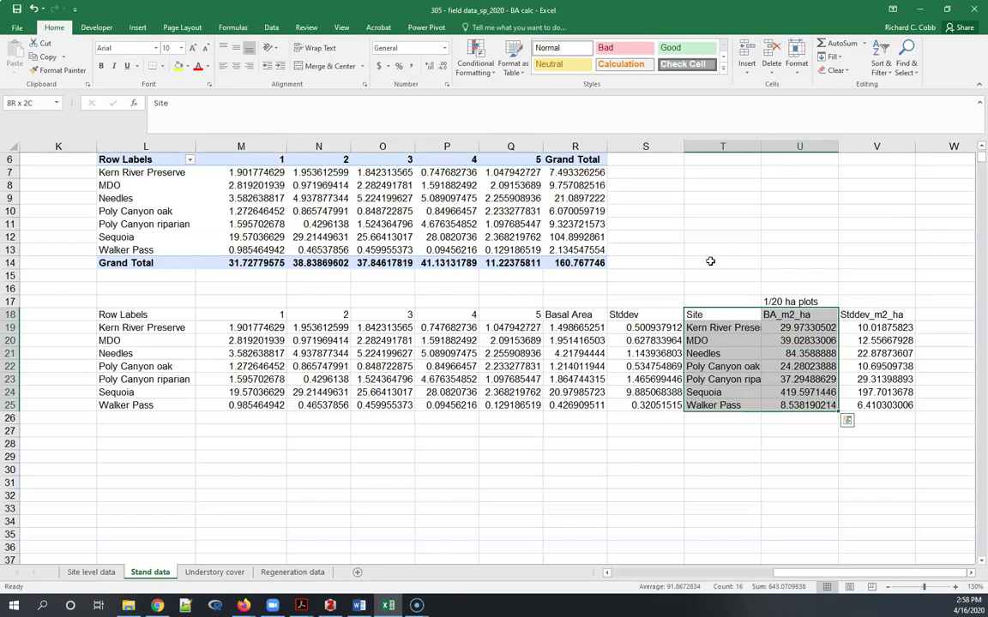
- Insert a clustered column chart and move it below the summary table
left_click(131, 27)
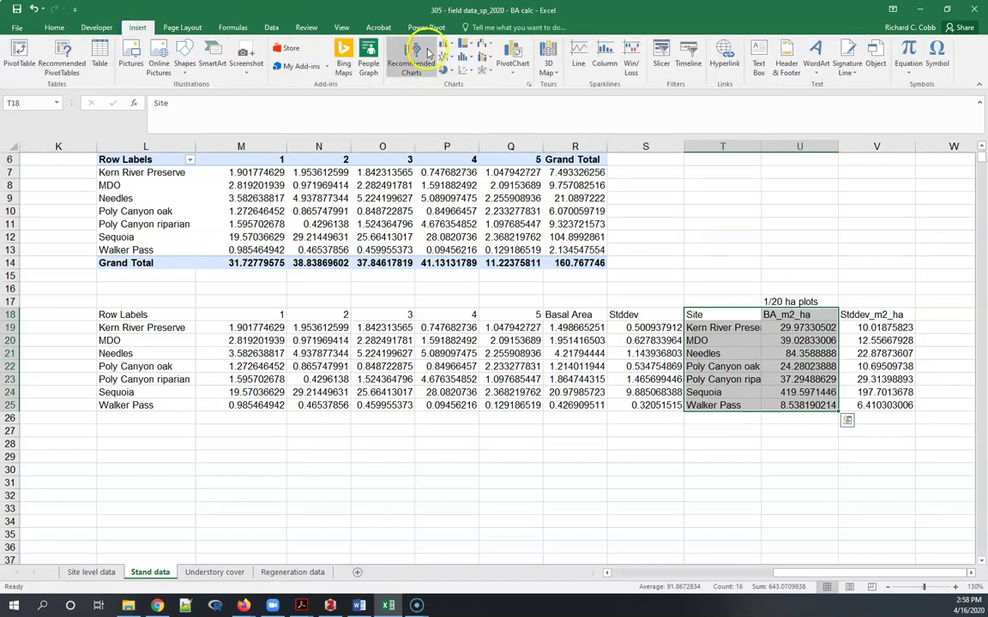
left_click(444, 49)
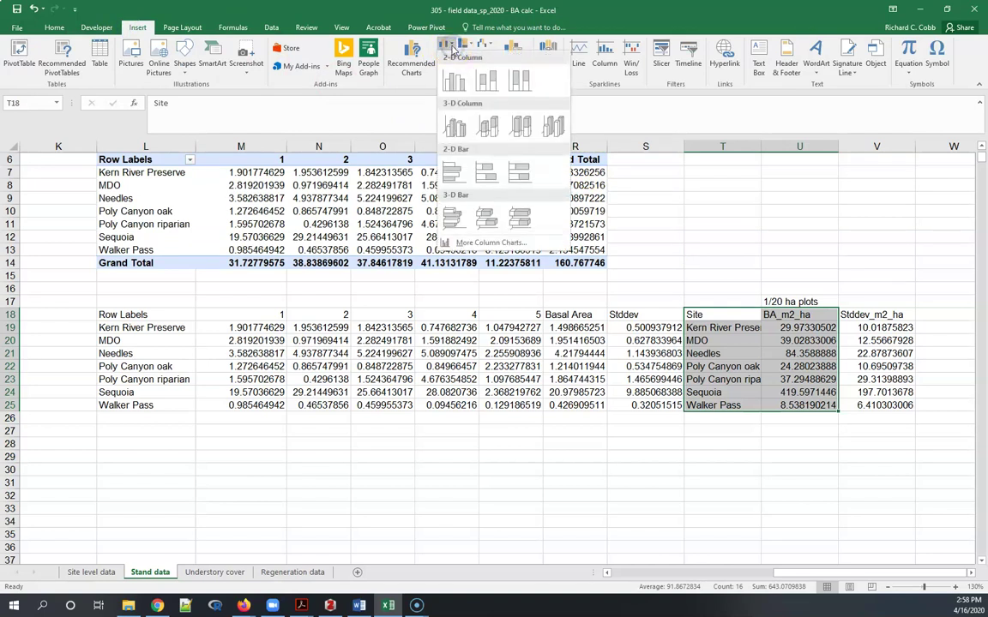
left_click(451, 88)
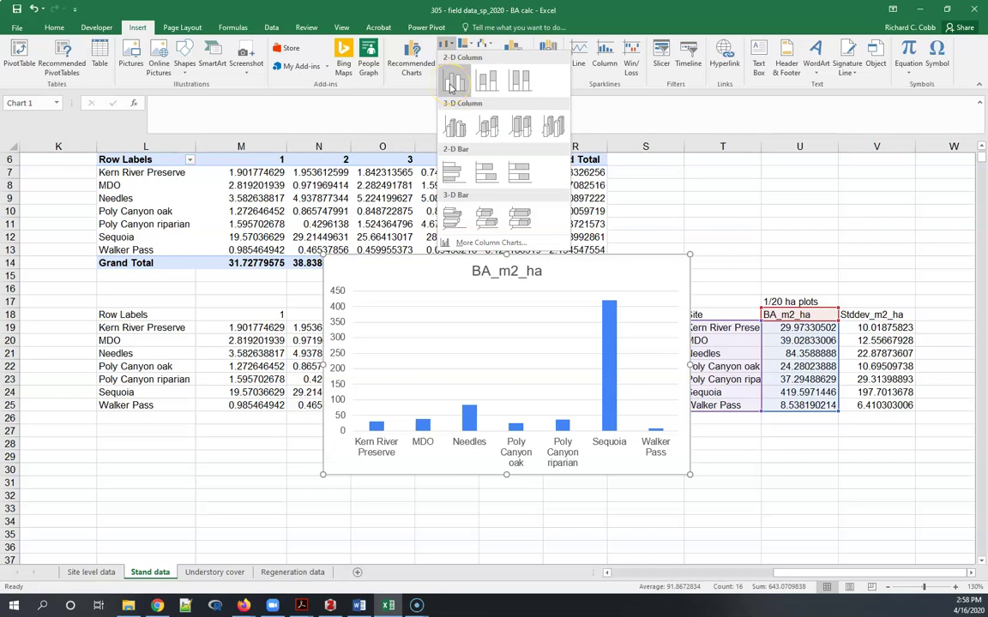
left_click_drag(605, 279, 717, 429)
- Delete the chart's BA_m2_ha title
scroll(861, 451, "down", 4)
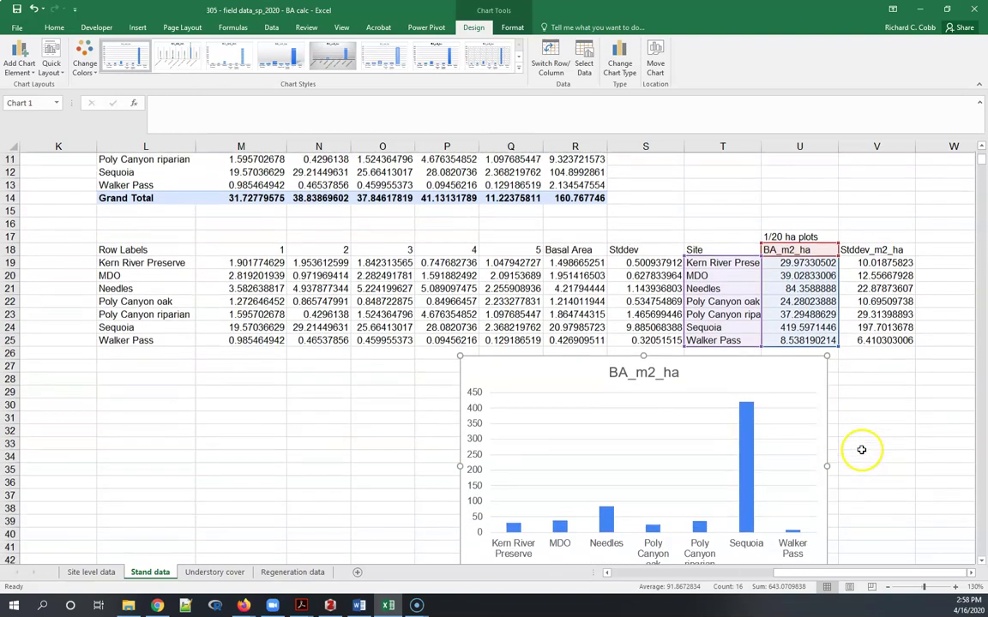
left_click(643, 282)
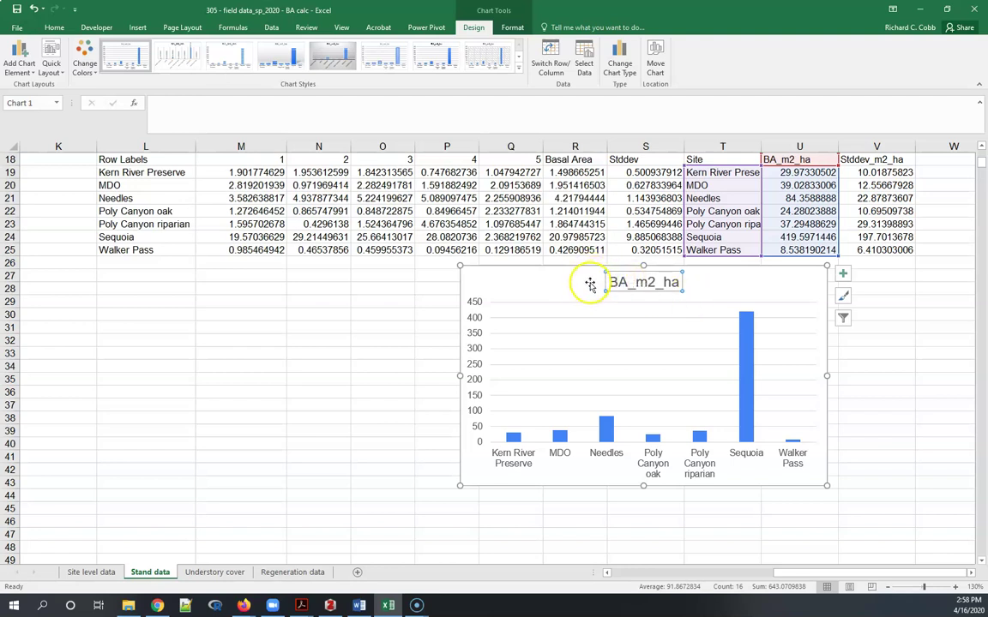
left_click(646, 331)
key("Delete")
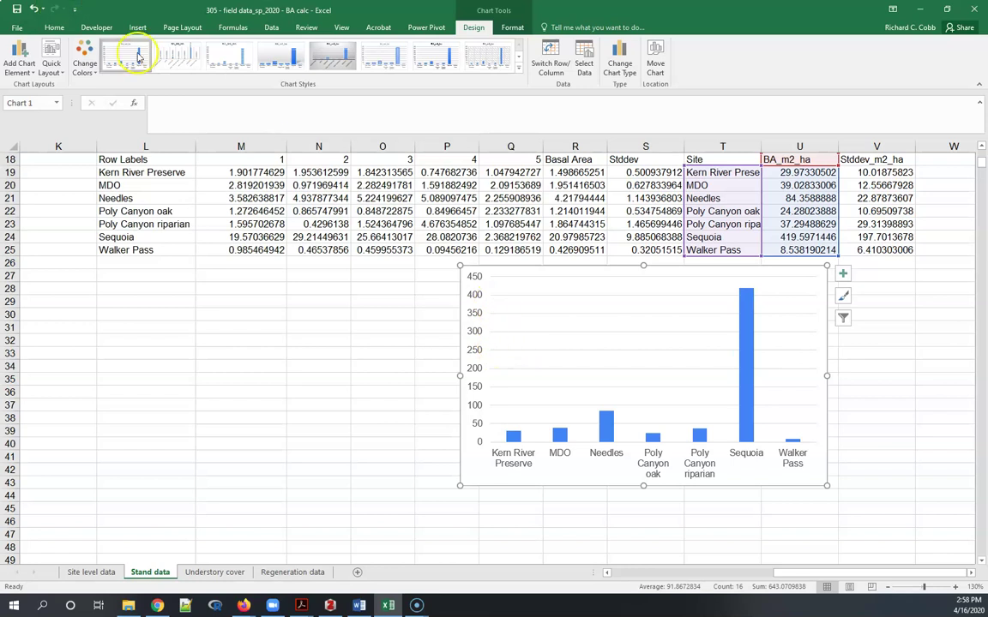
- Add primary vertical and primary horizontal axis titles to the chart
left_click(29, 72)
mouse_move(38, 103)
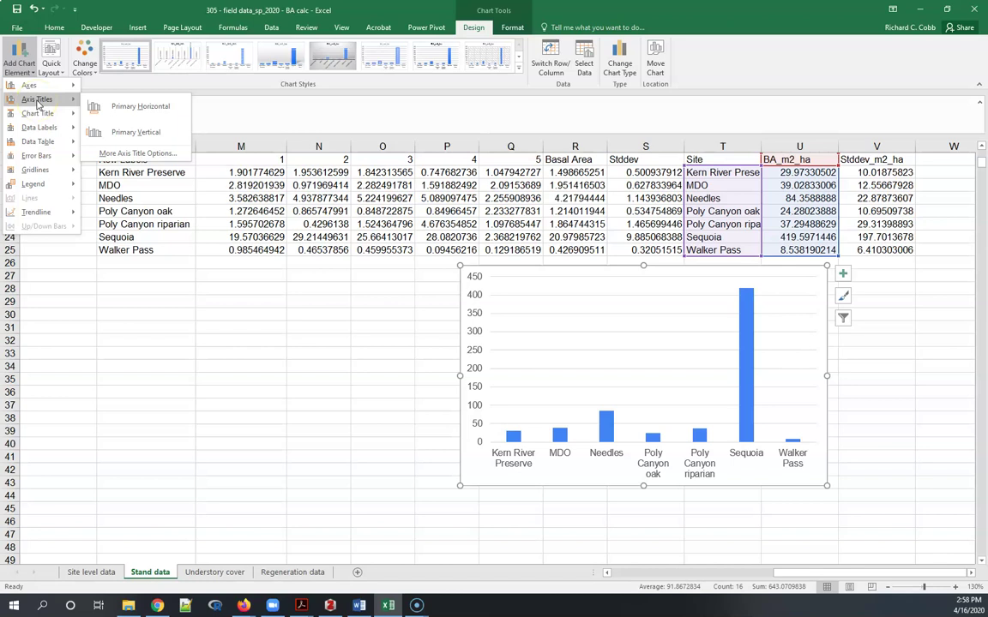
left_click(127, 135)
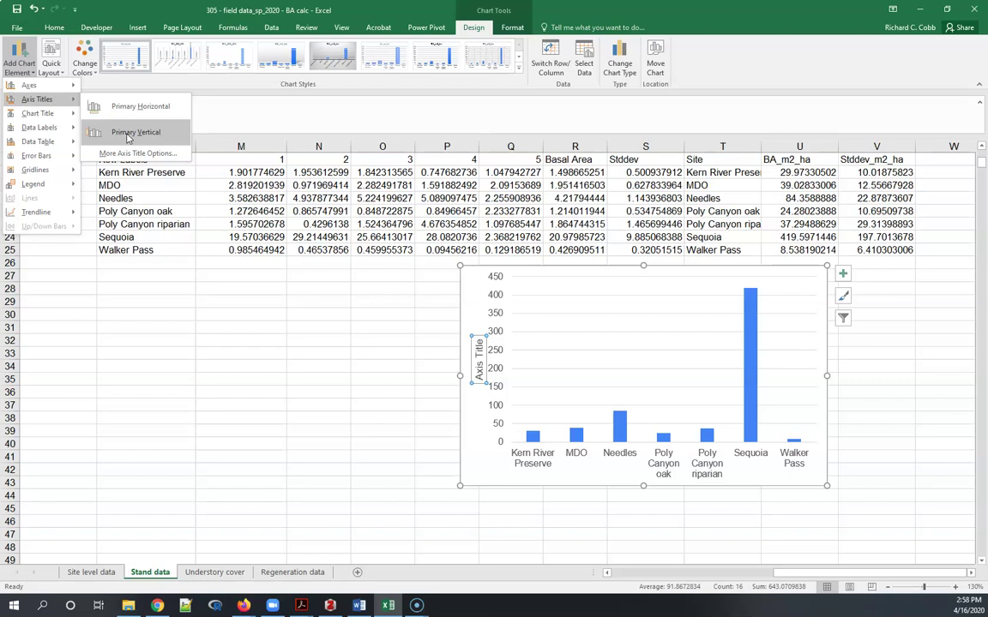
left_click(127, 135)
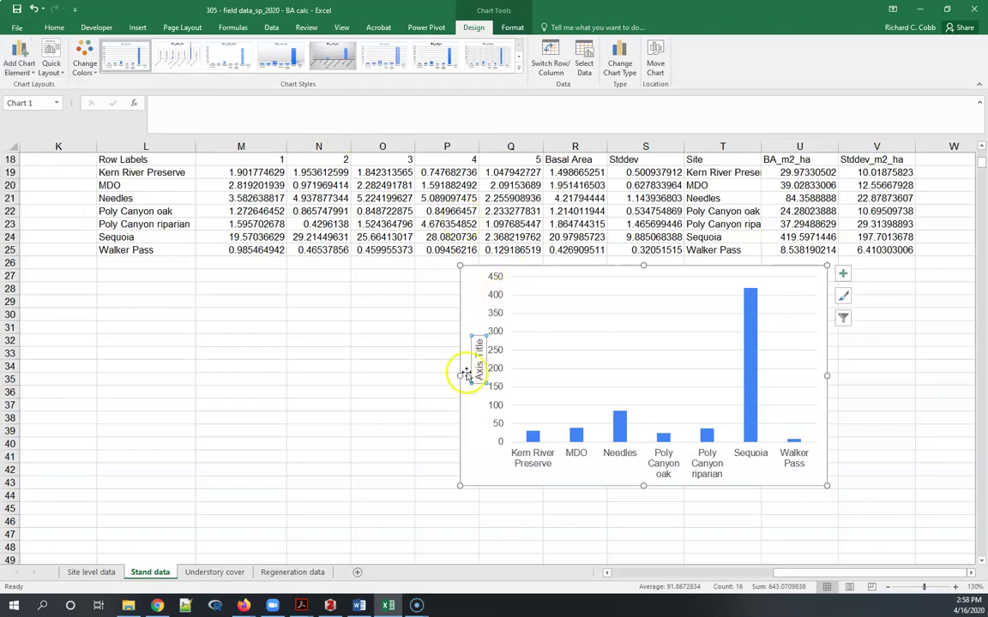
left_click(28, 73)
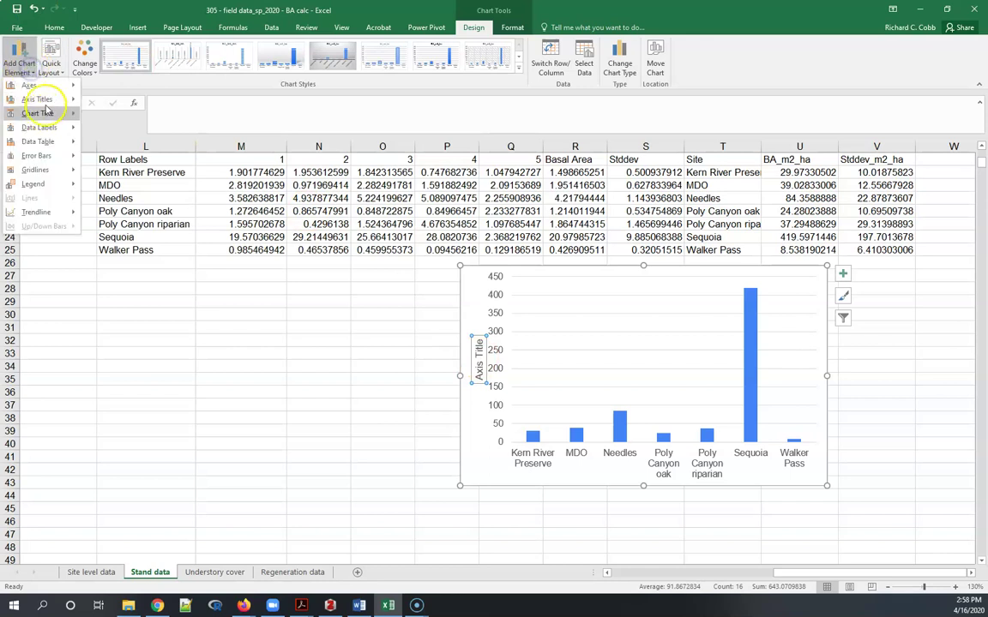
mouse_move(38, 99)
left_click(117, 110)
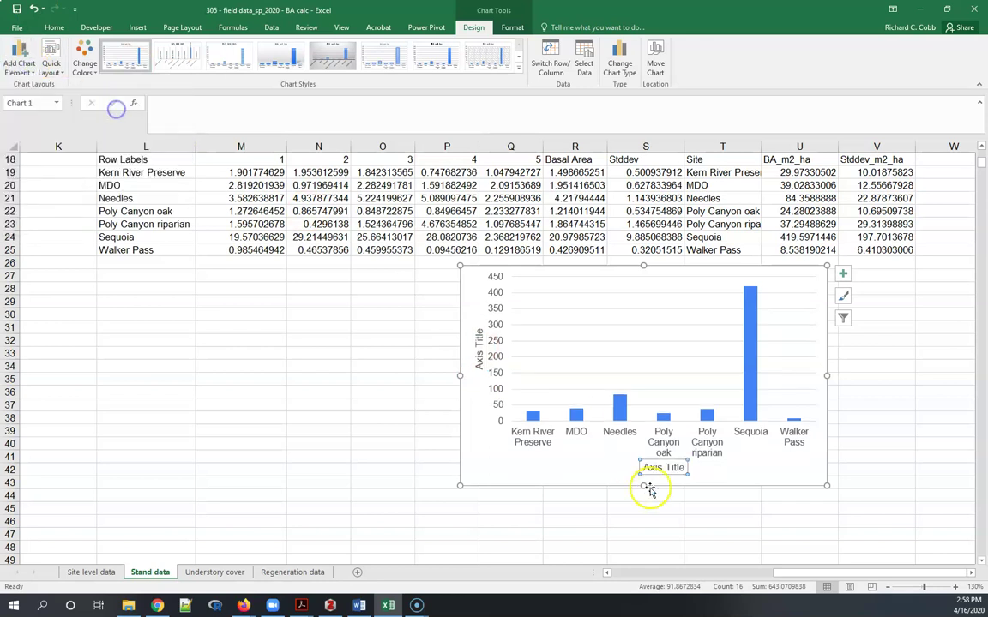
- Label the horizontal axis 'Site' and the vertical axis 'Basal area m2 / ha'
triple_click(668, 467)
type("Site")
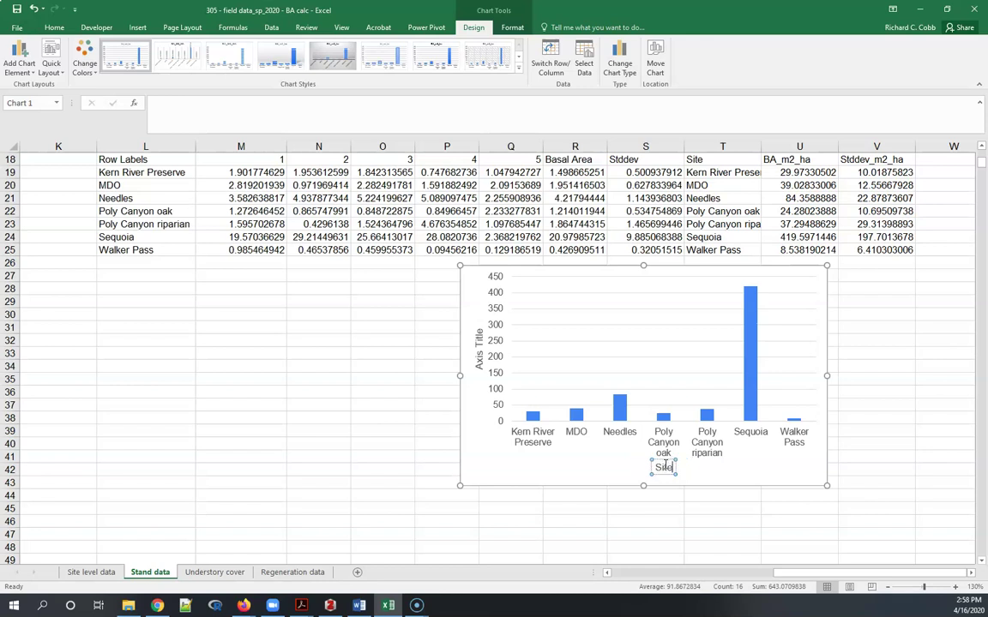
left_click(474, 343)
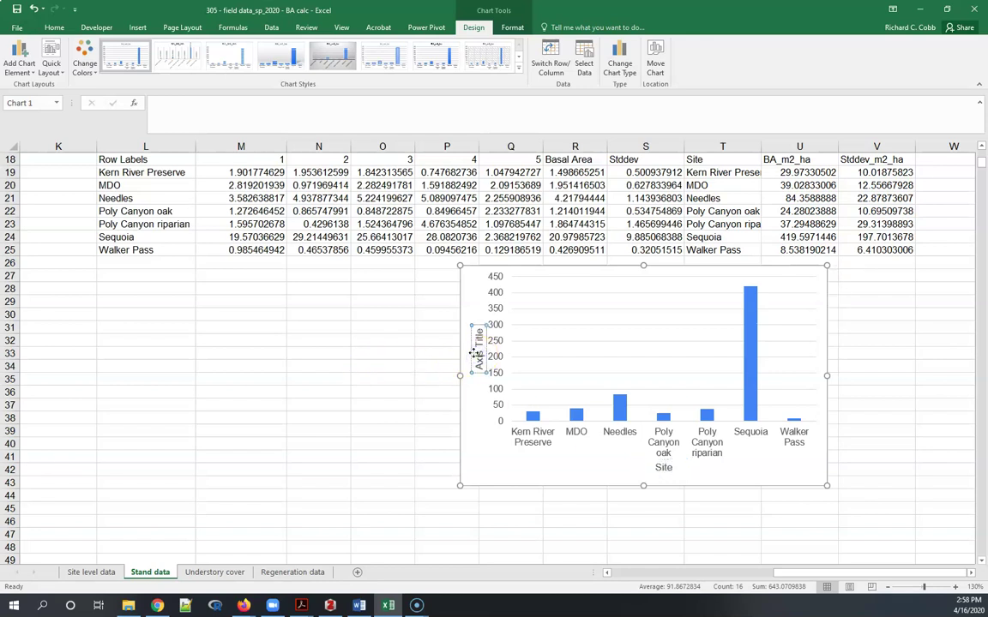
triple_click(473, 353)
type("Basal area m2")
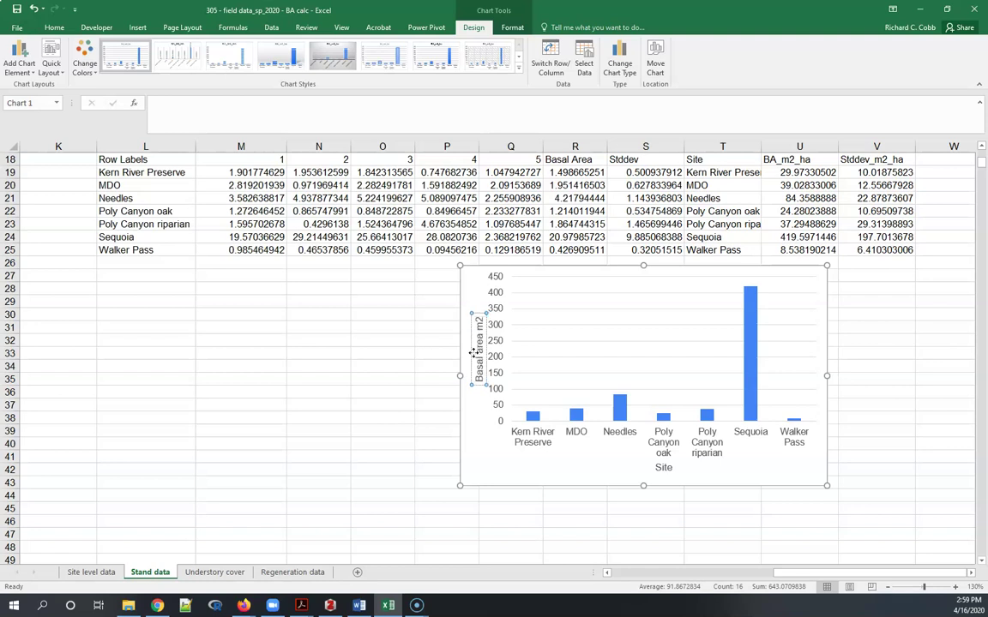
type(" / ha")
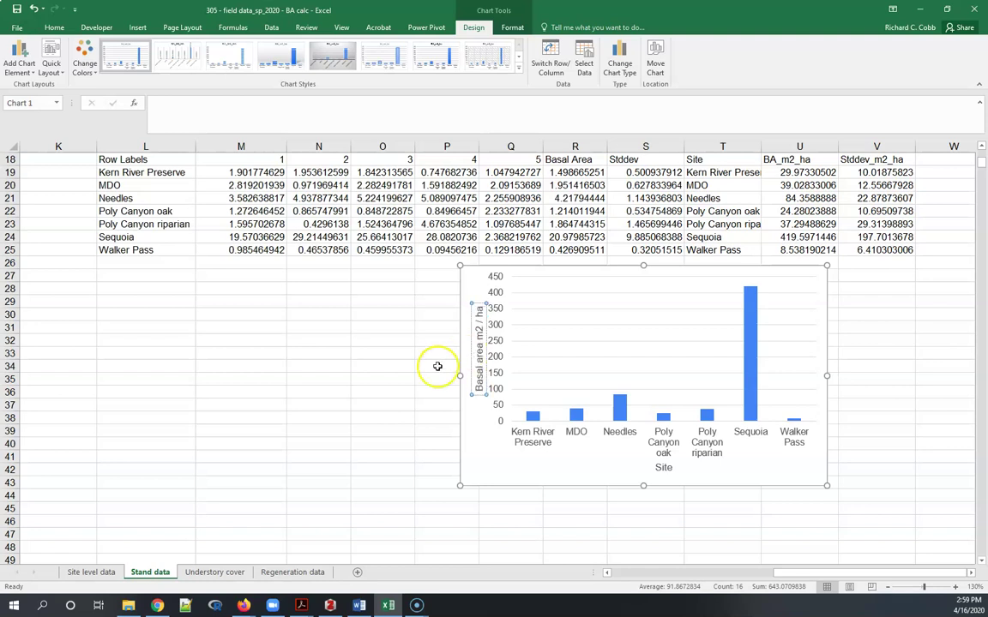
left_click(402, 391)
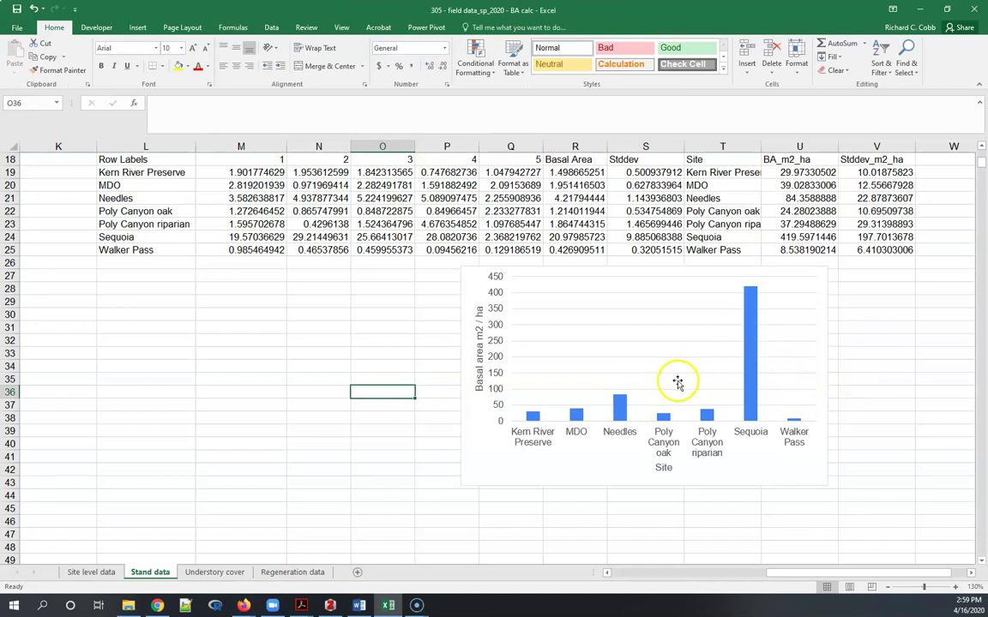
- Select the BA_m2_ha column chart below the summary table
mouse_move(622, 406)
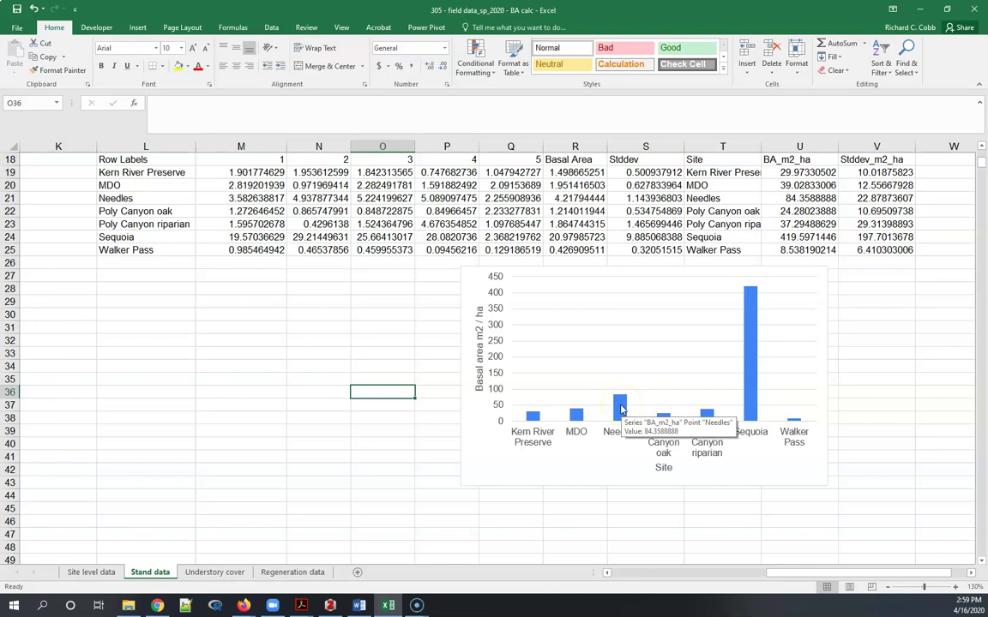
left_click(622, 410)
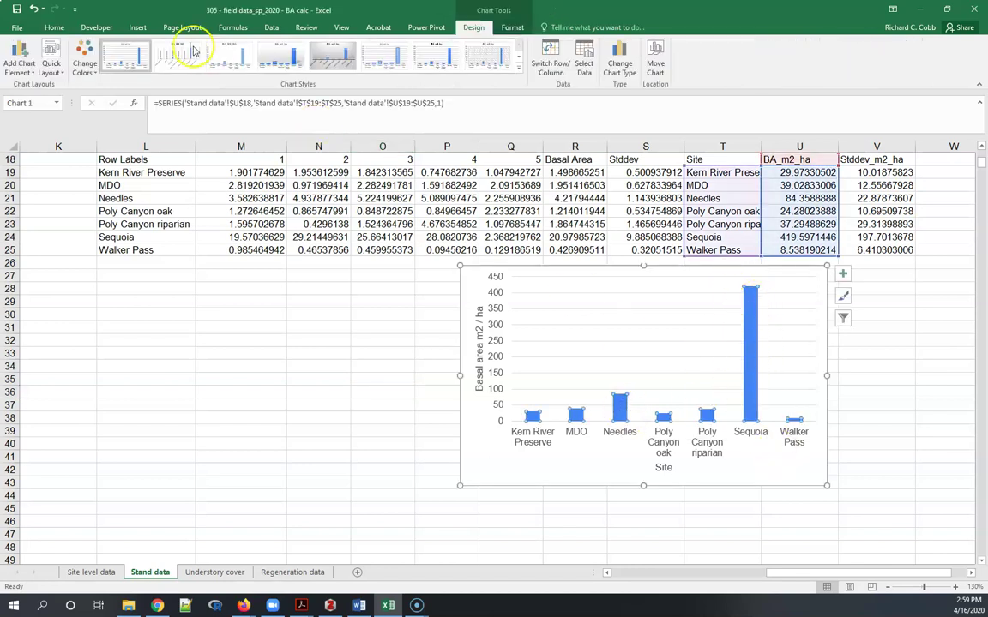
- Add error bars to every basal area column and open More Error Bars Options
left_click(32, 75)
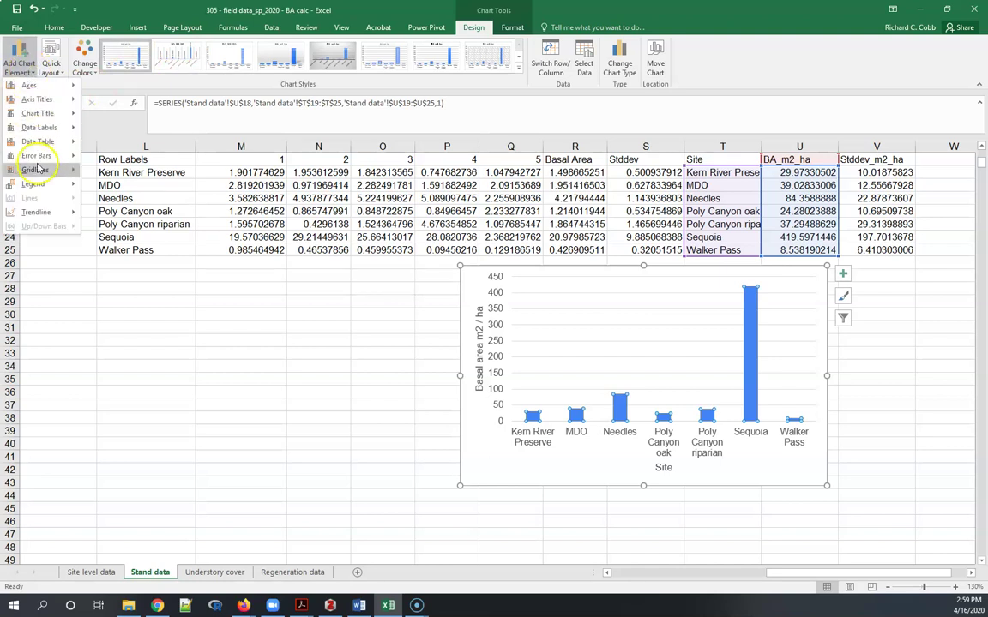
mouse_move(40, 160)
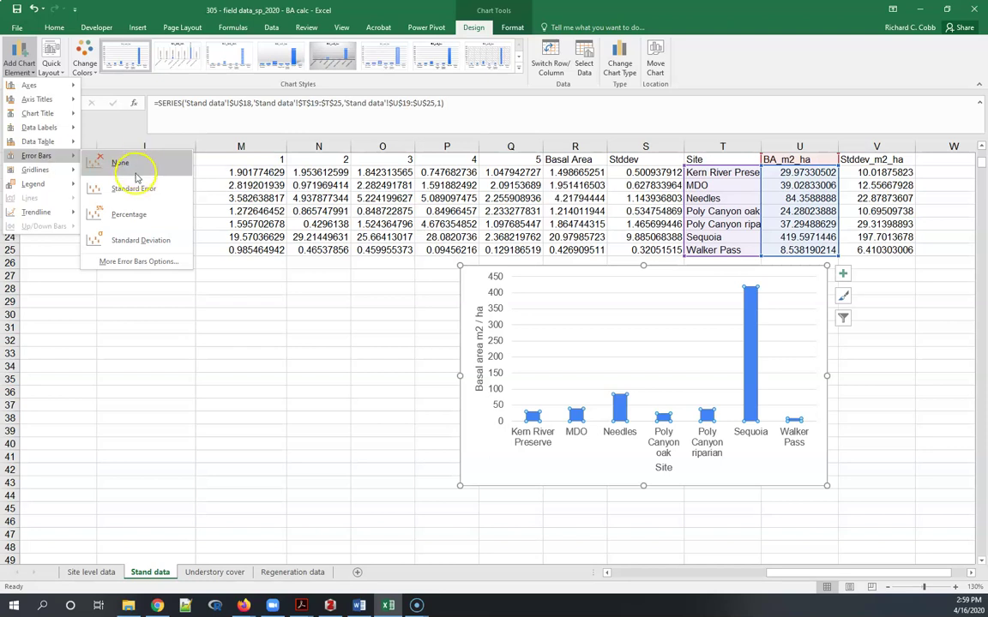
left_click(141, 262)
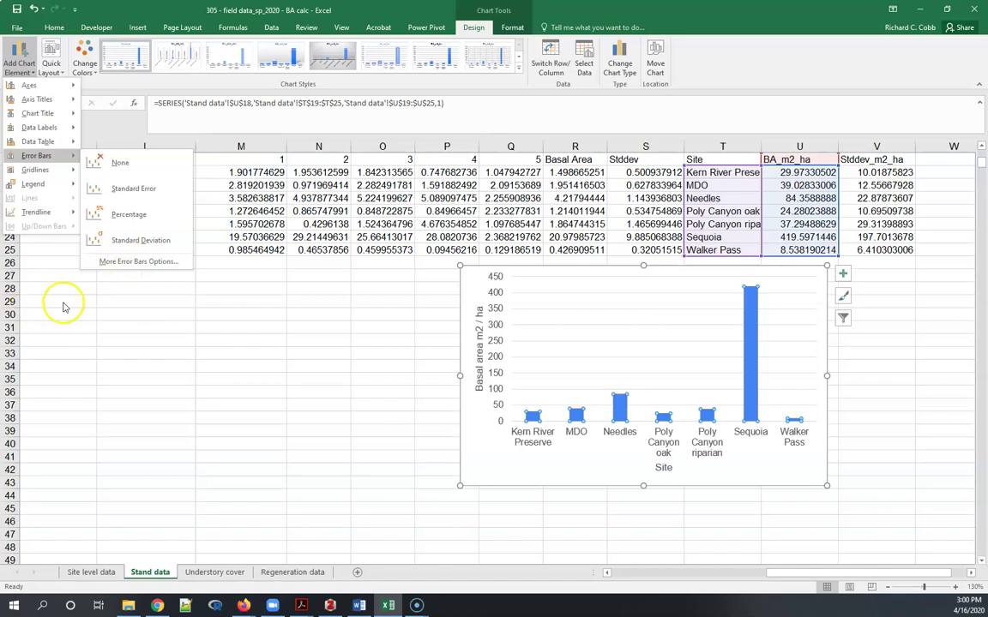
left_click(169, 264)
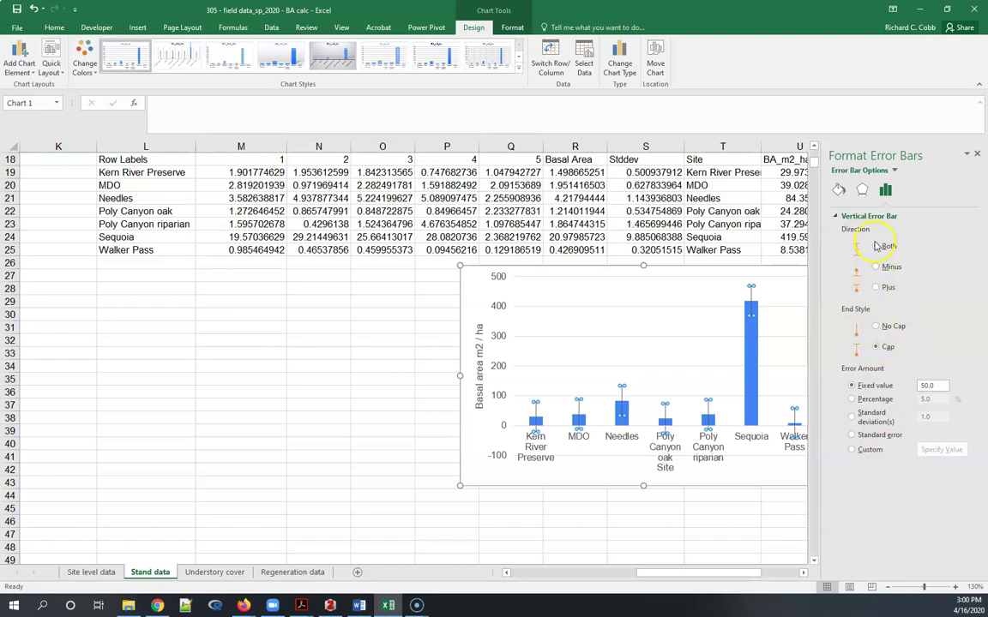
- Set the error bars to Plus direction with a Custom error amount, then open Specify Value
left_click(876, 290)
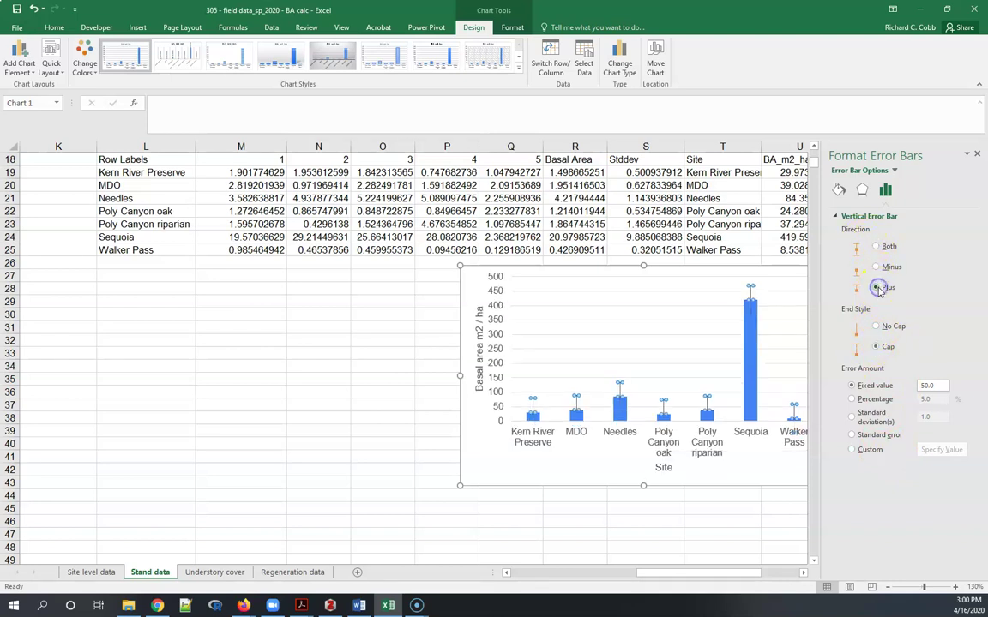
left_click(851, 452)
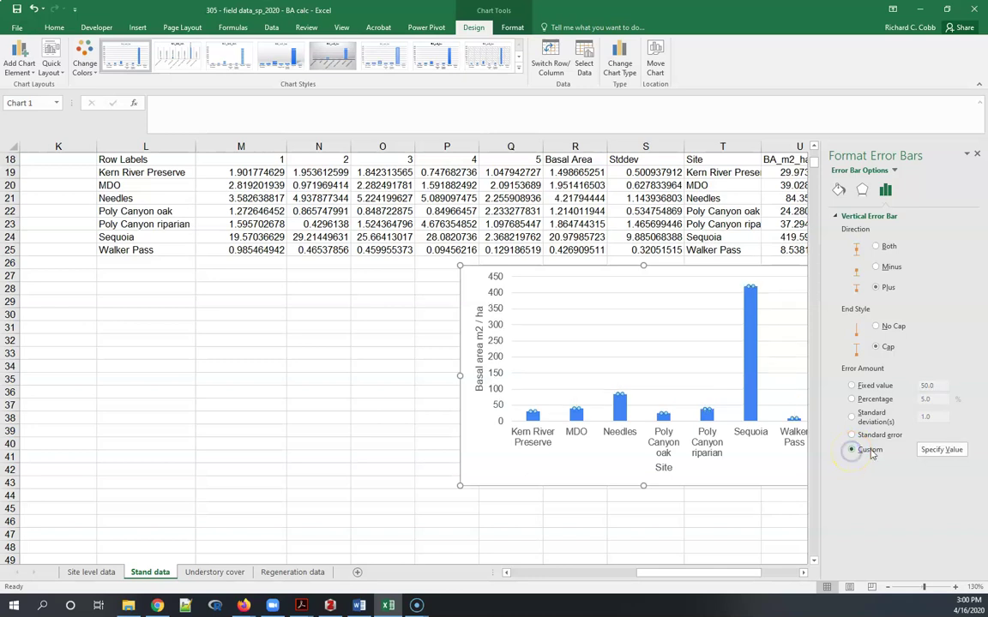
left_click(947, 452)
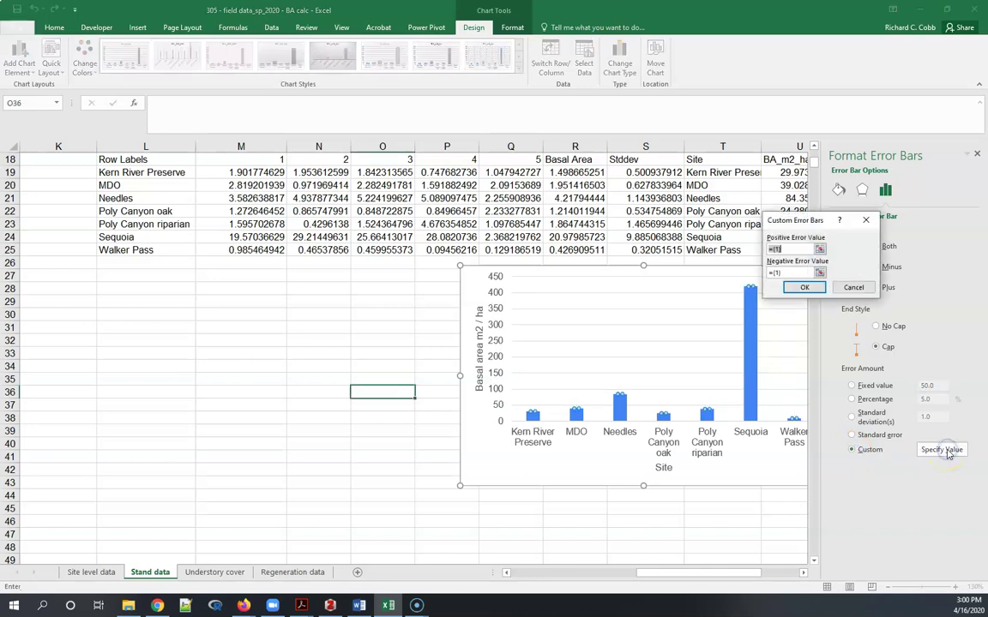
- Use the Stddev_m2_ha cells V19:V25 as the positive error values and confirm
left_click(820, 250)
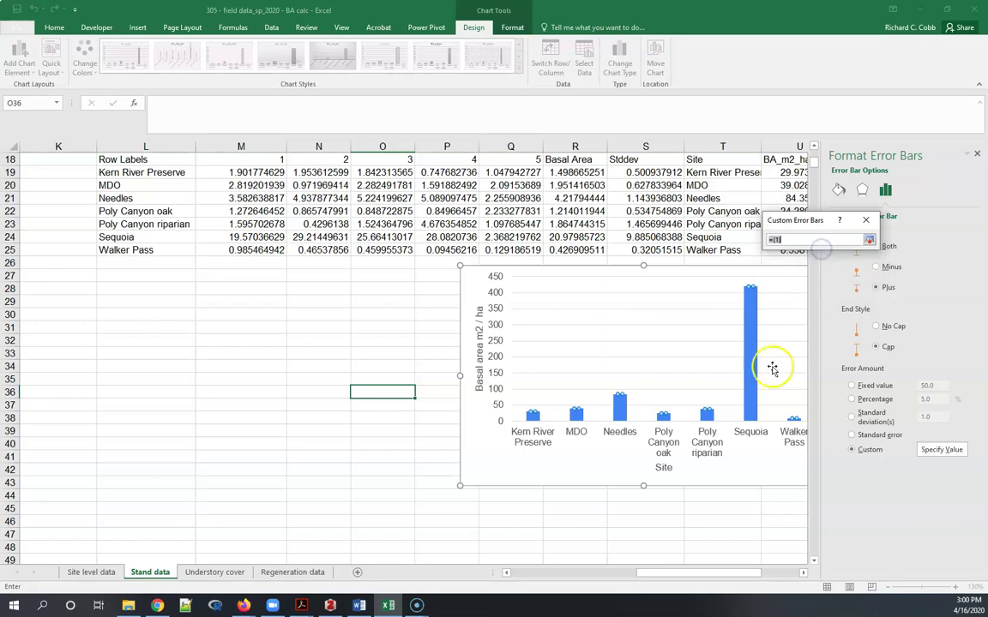
left_click(804, 573)
left_click(804, 573)
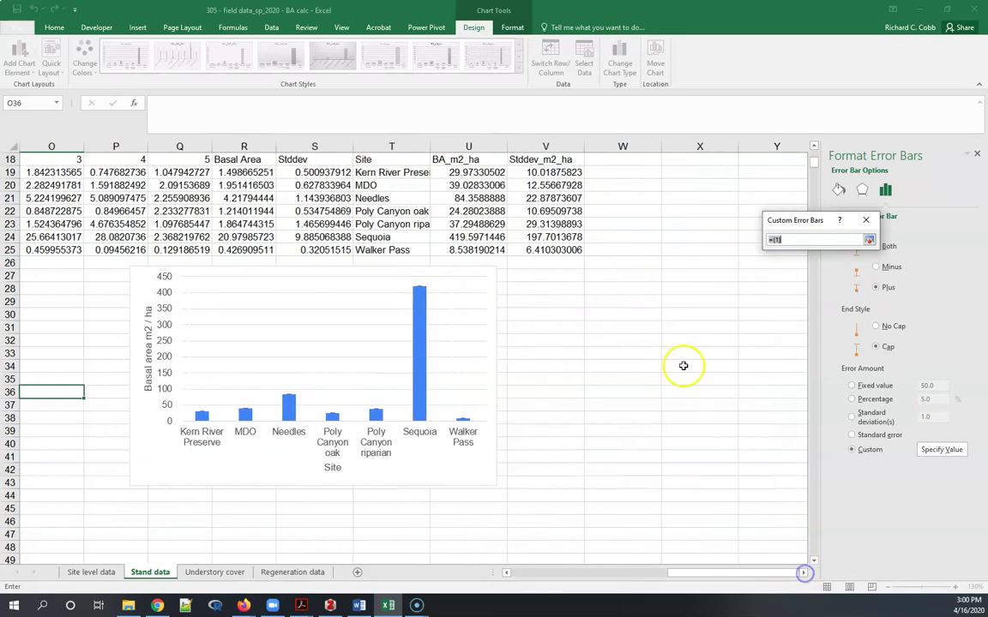
left_click(543, 172)
left_click_drag(543, 172, 544, 249)
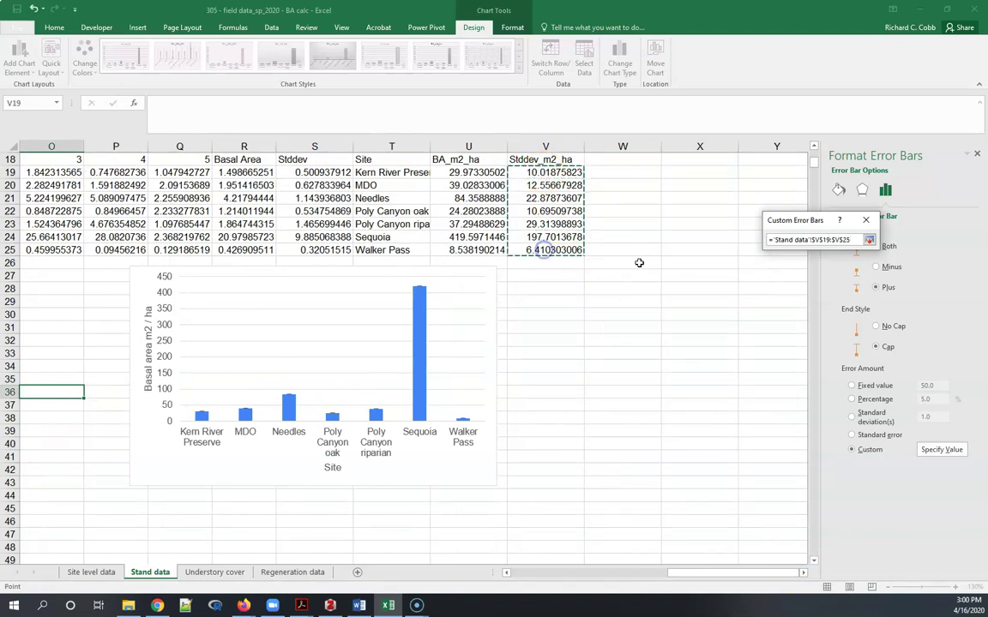
left_click(868, 240)
left_click(818, 290)
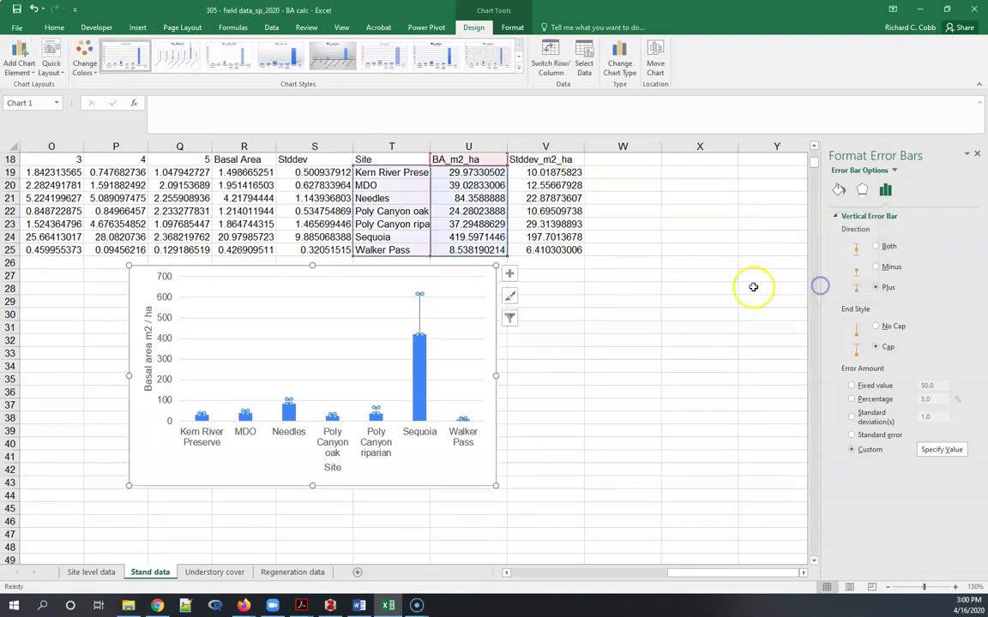
left_click(587, 364)
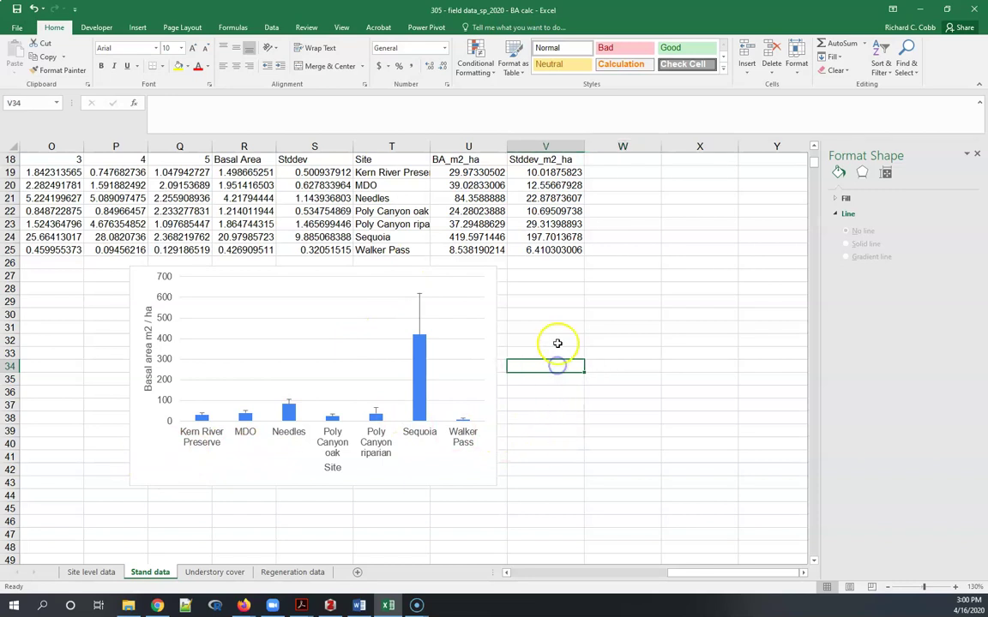
- Switch the pivot table's Basal_tree value field from Sum to Count, giving a total of 608
scroll(556, 348, "up", 6)
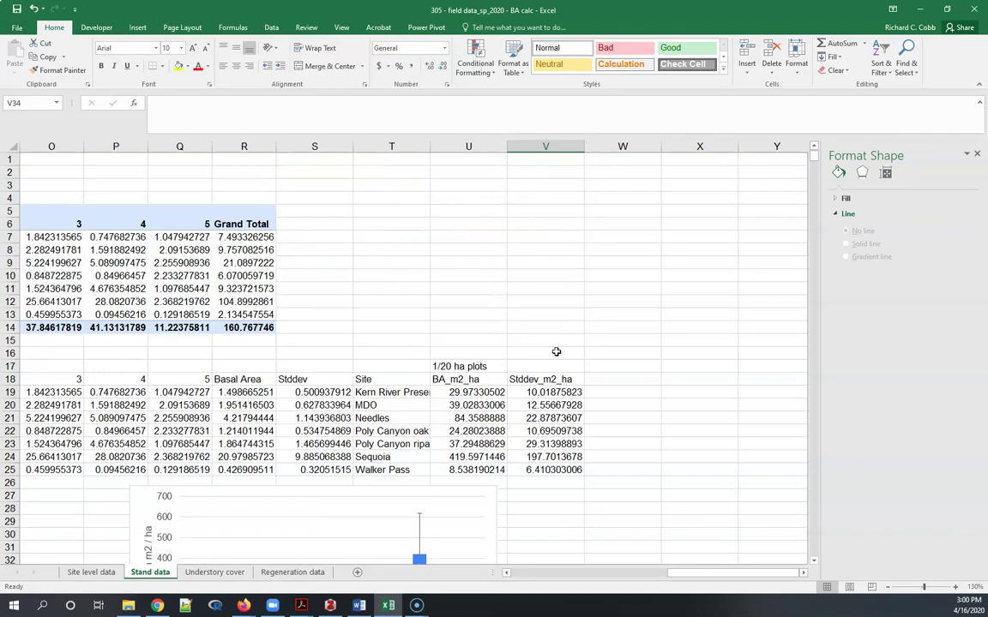
left_click(506, 573)
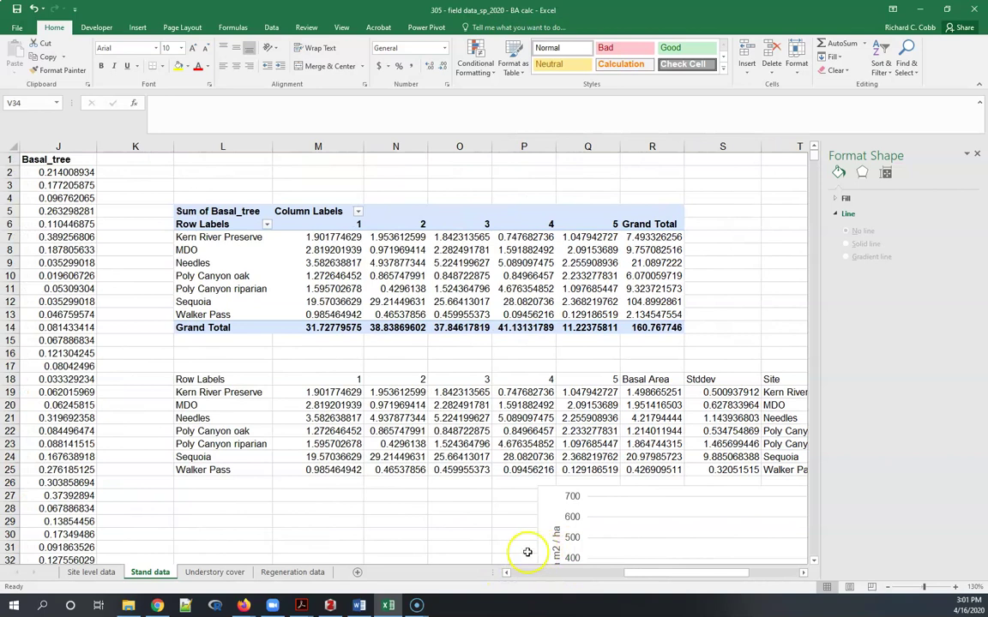
left_click(505, 573)
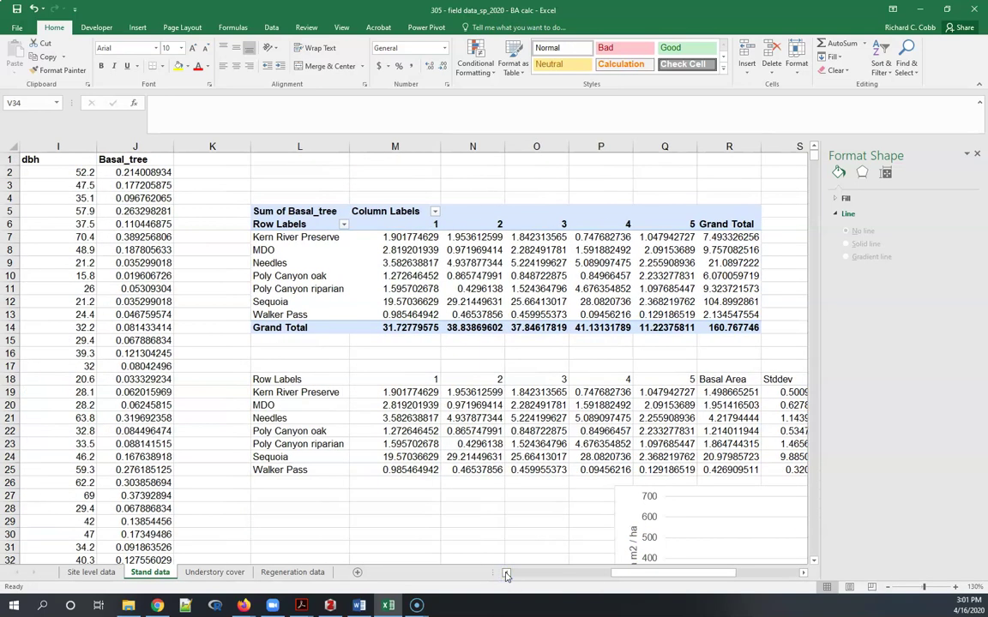
left_click(399, 239)
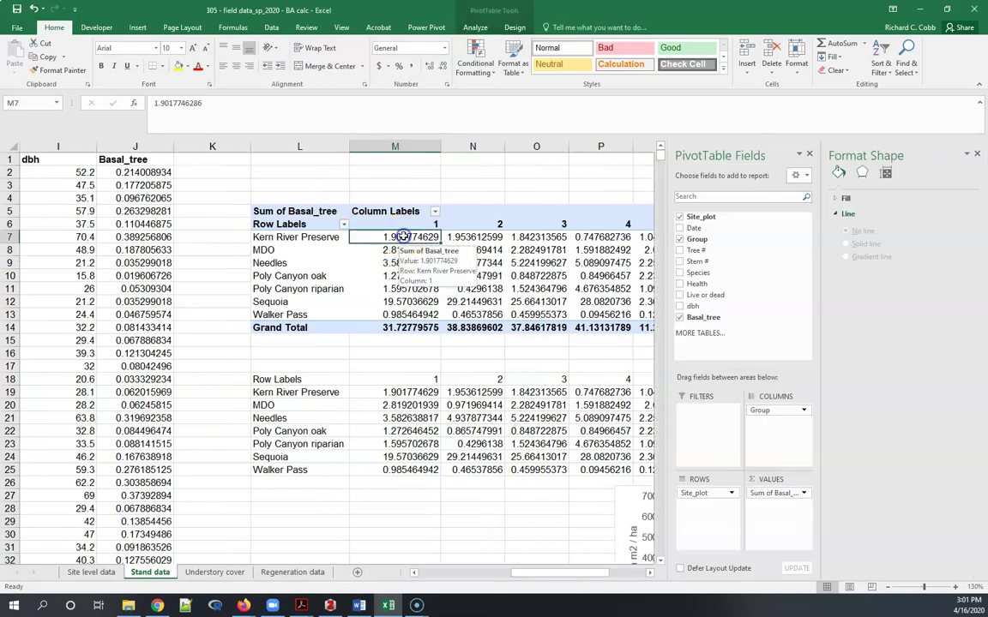
left_click(806, 495)
left_click(720, 441)
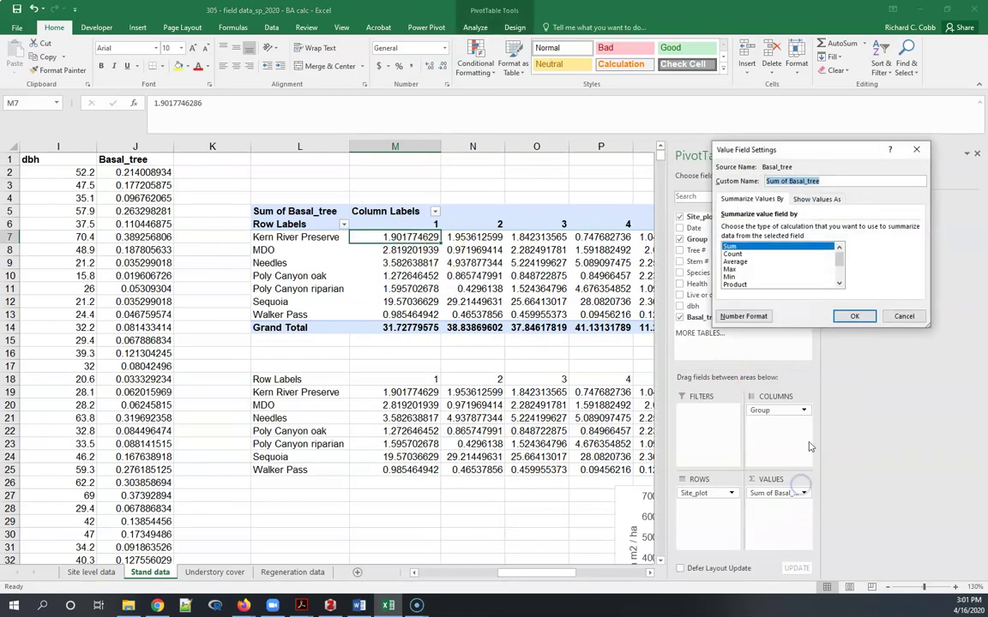
left_click(742, 255)
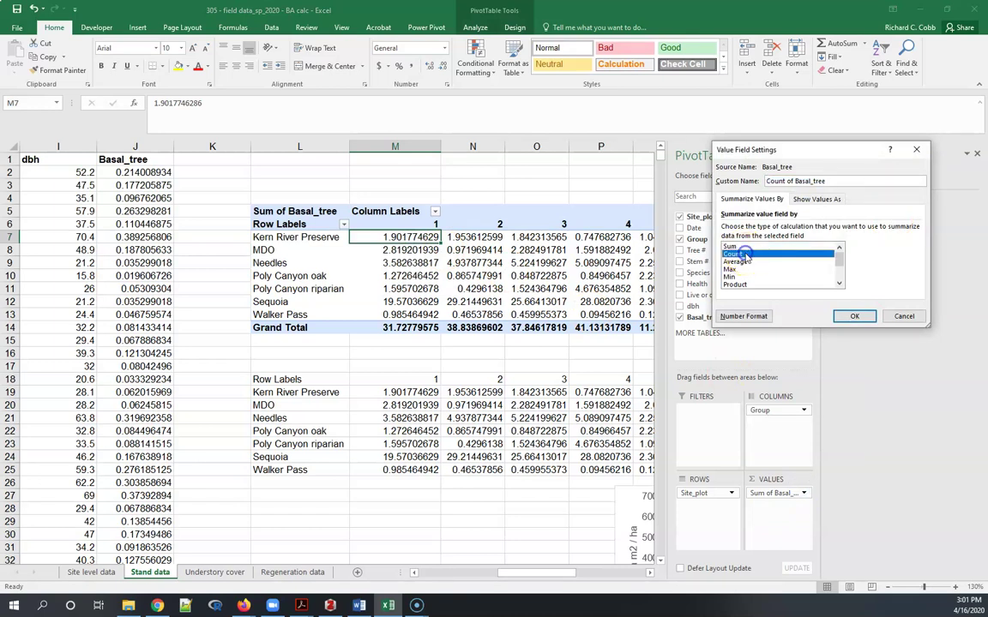
left_click(857, 316)
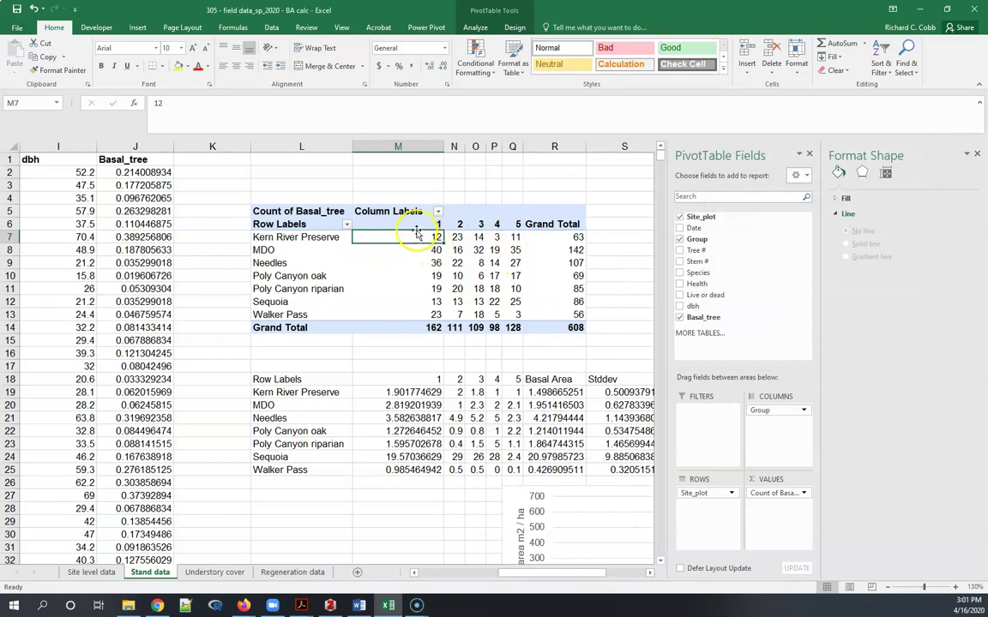
- Review the counts across columns S–U, select M19, and scroll back to columns I–K
mouse_move(410, 239)
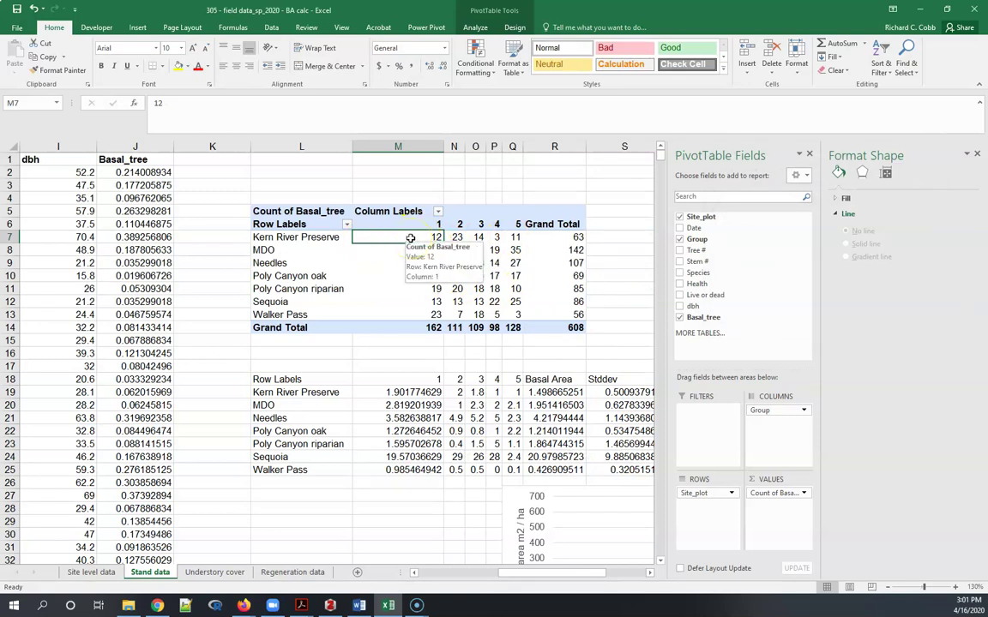
left_click(649, 574)
left_click(650, 573)
left_click(651, 573)
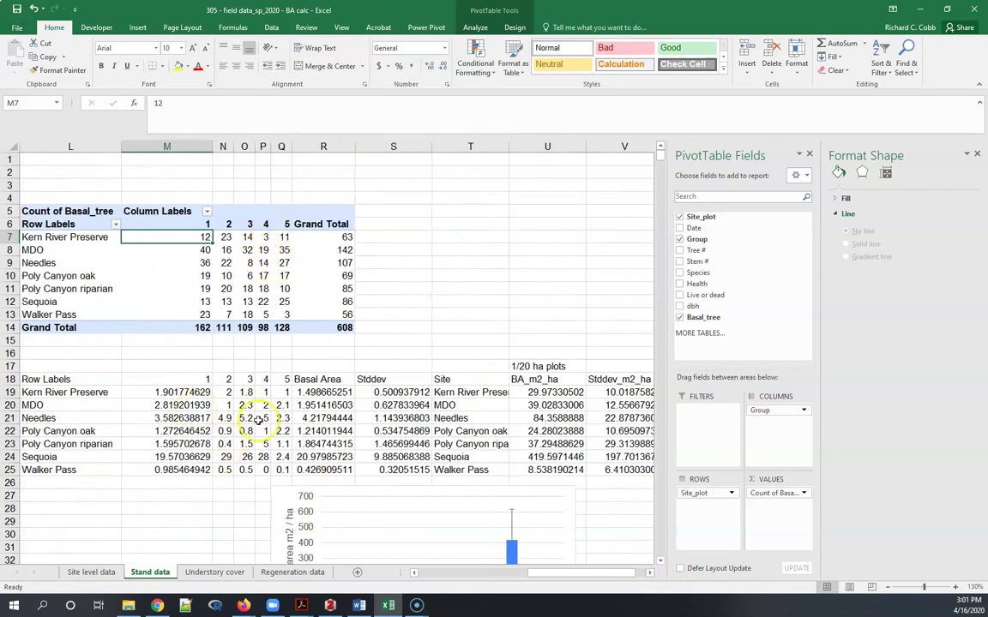
scroll(263, 405, "down", 1)
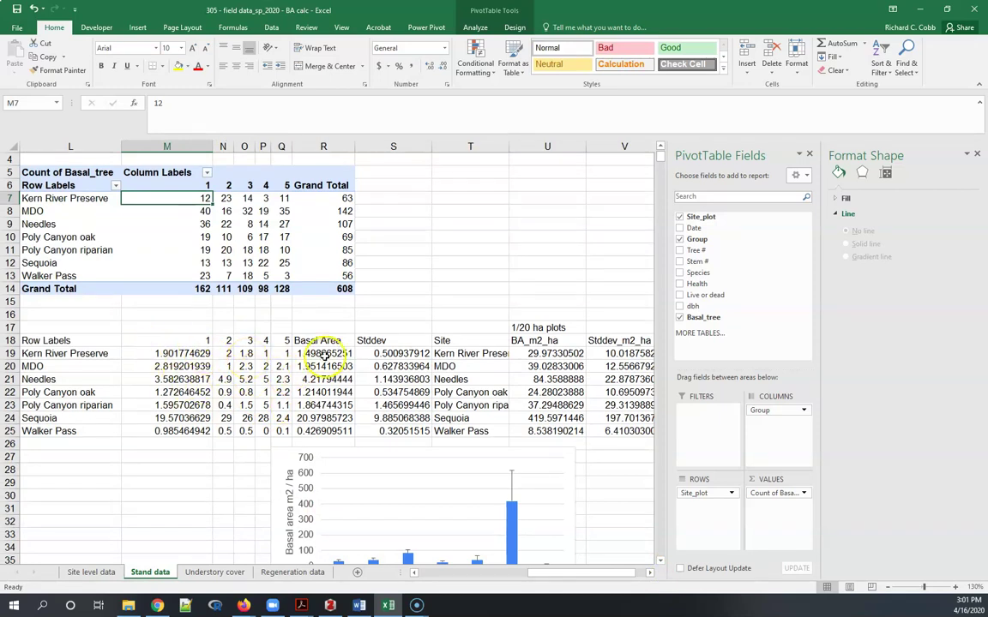
scroll(229, 360, "up", 1)
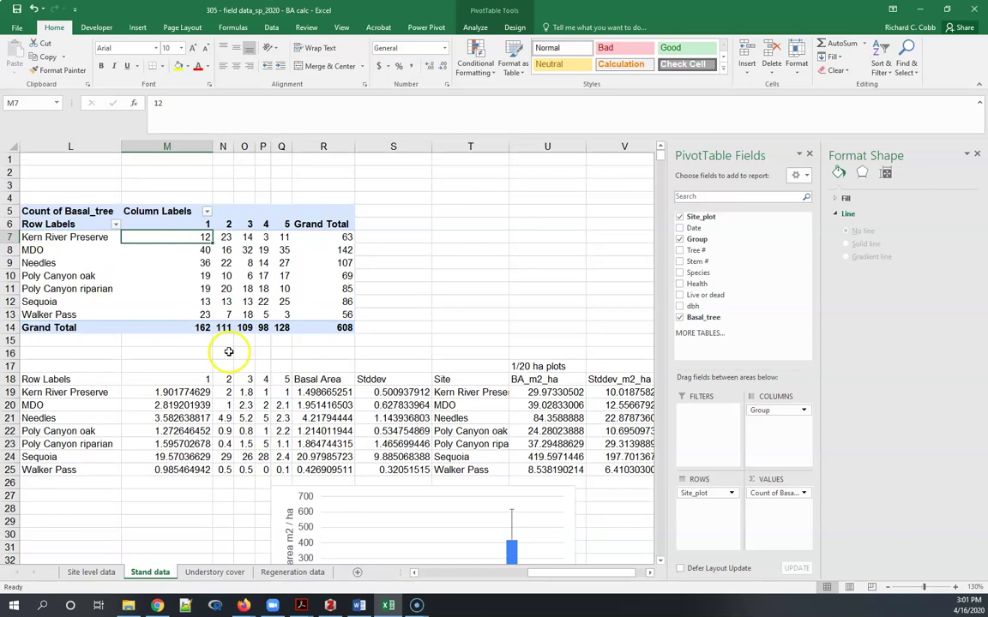
left_click(210, 392)
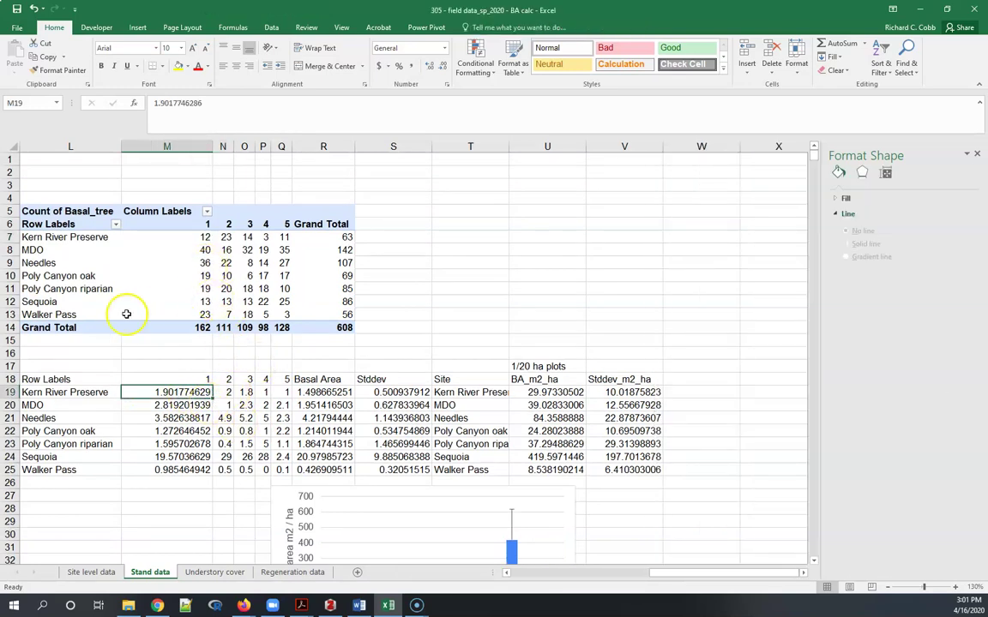
left_click(506, 574)
left_click(507, 573)
left_click(507, 574)
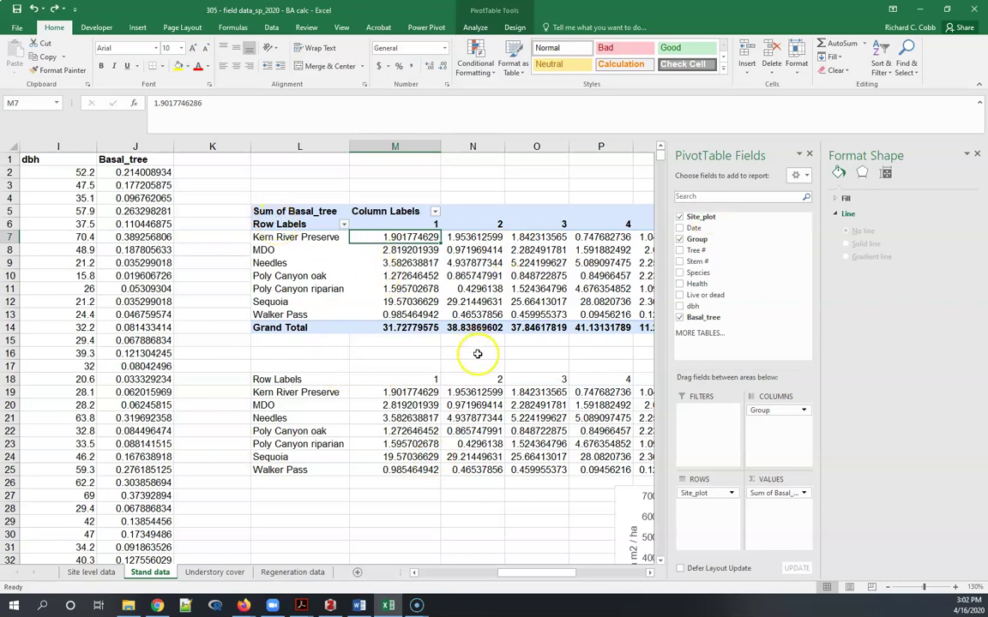
left_click(650, 574)
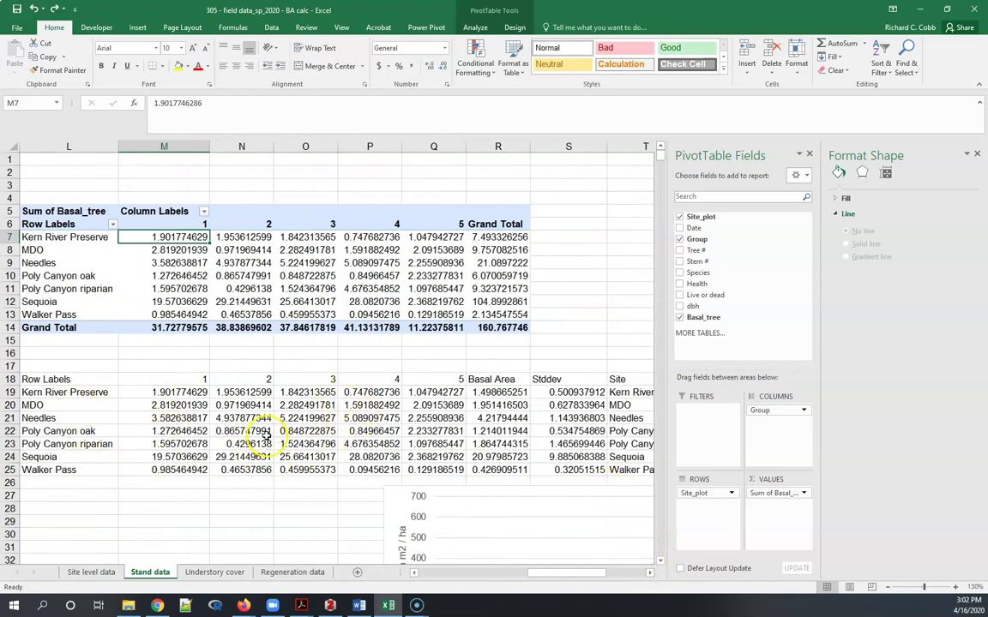
scroll(267, 435, "down", 2)
scroll(266, 436, "down", 1)
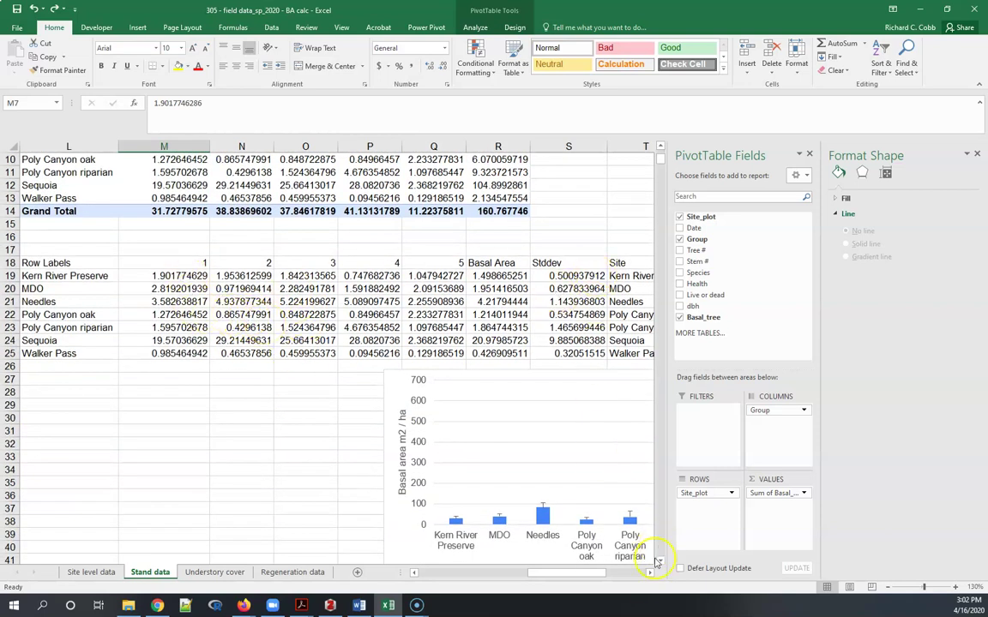
left_click(650, 573)
left_click(650, 572)
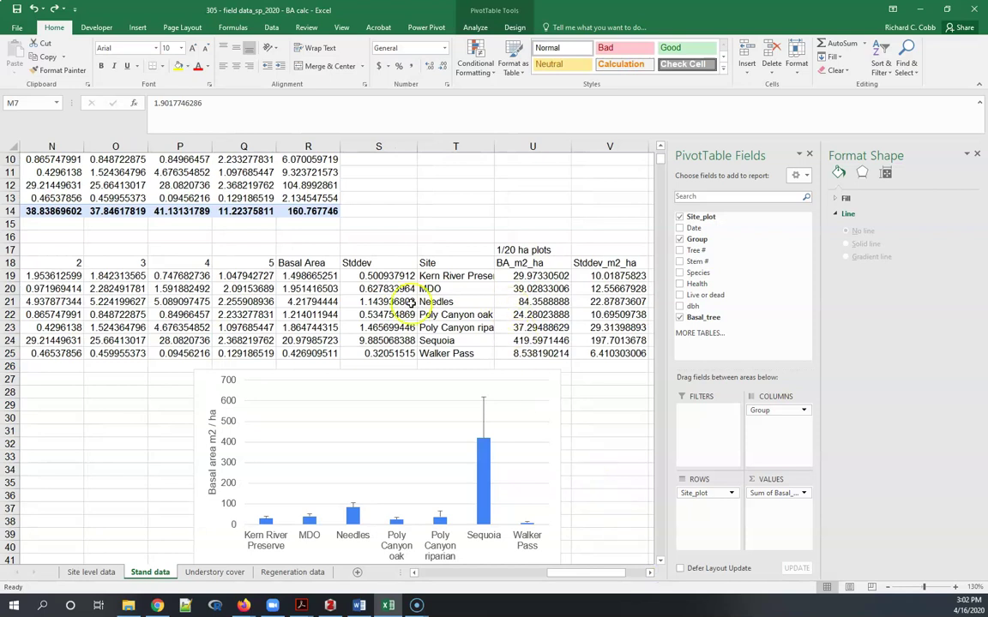